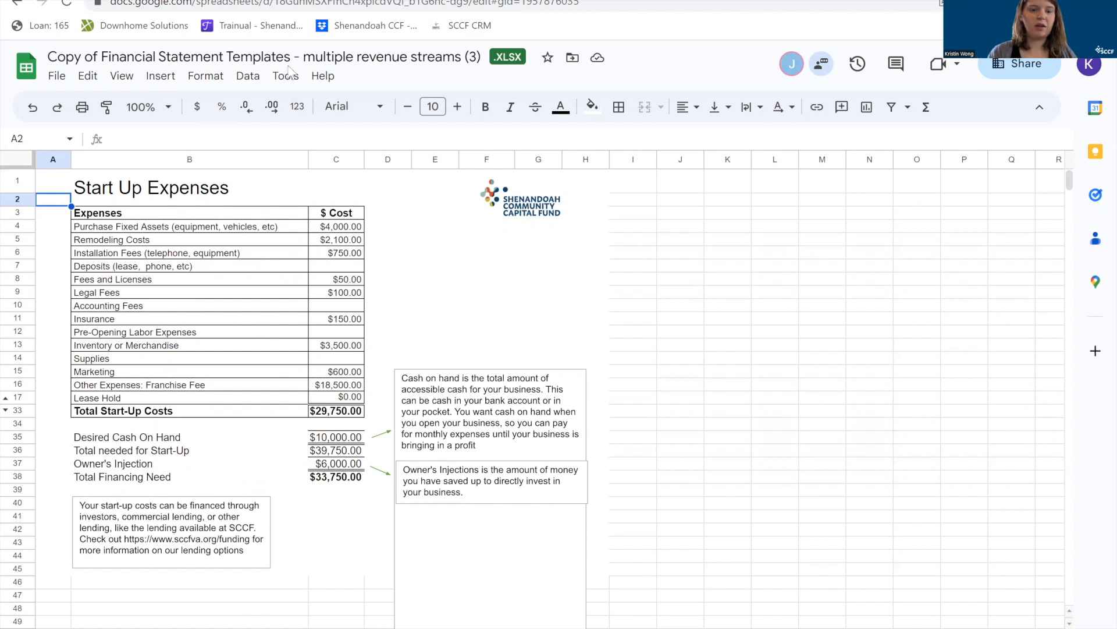
Examine the Purchase Fixed Assets line and its cost in the Start Up Expenses table.
{"action": "left_click", "coordinate": [343, 230]}
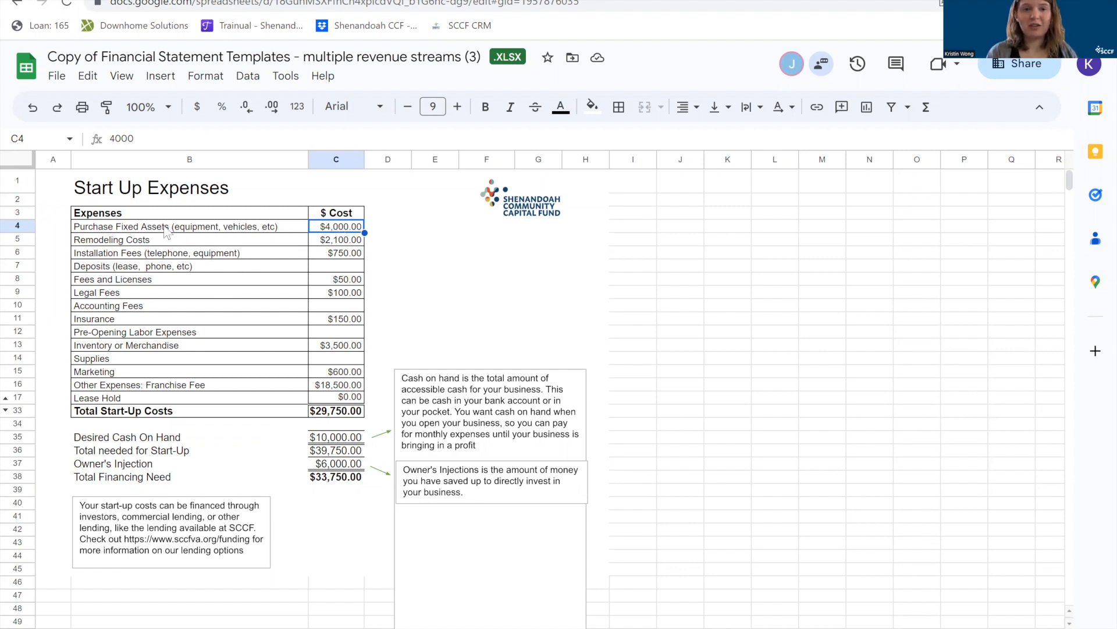
{"action": "left_click", "coordinate": [180, 233]}
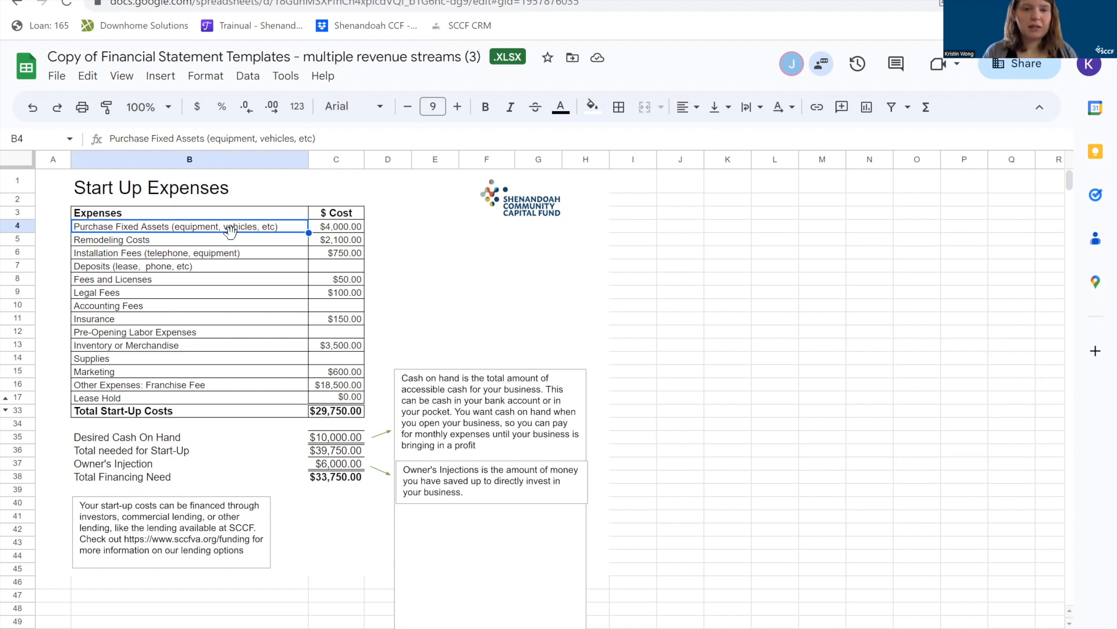
{"action": "left_click", "coordinate": [348, 230]}
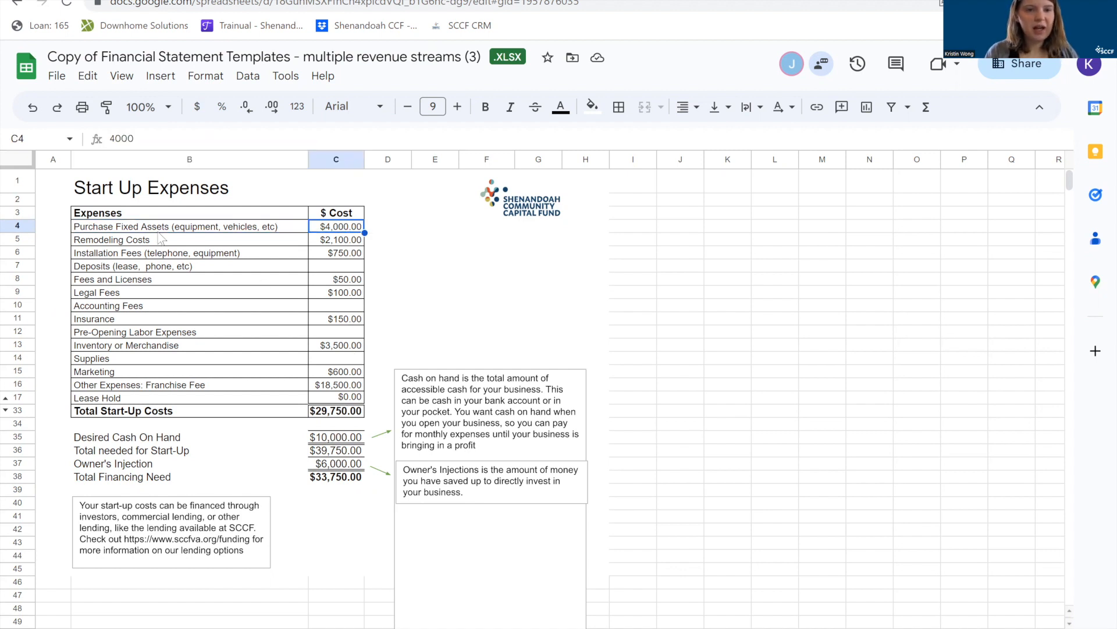
Clear the "Deposits (lease, phone, etc)" label from cell B7 of the expenses list.
{"action": "left_click", "coordinate": [105, 265]}
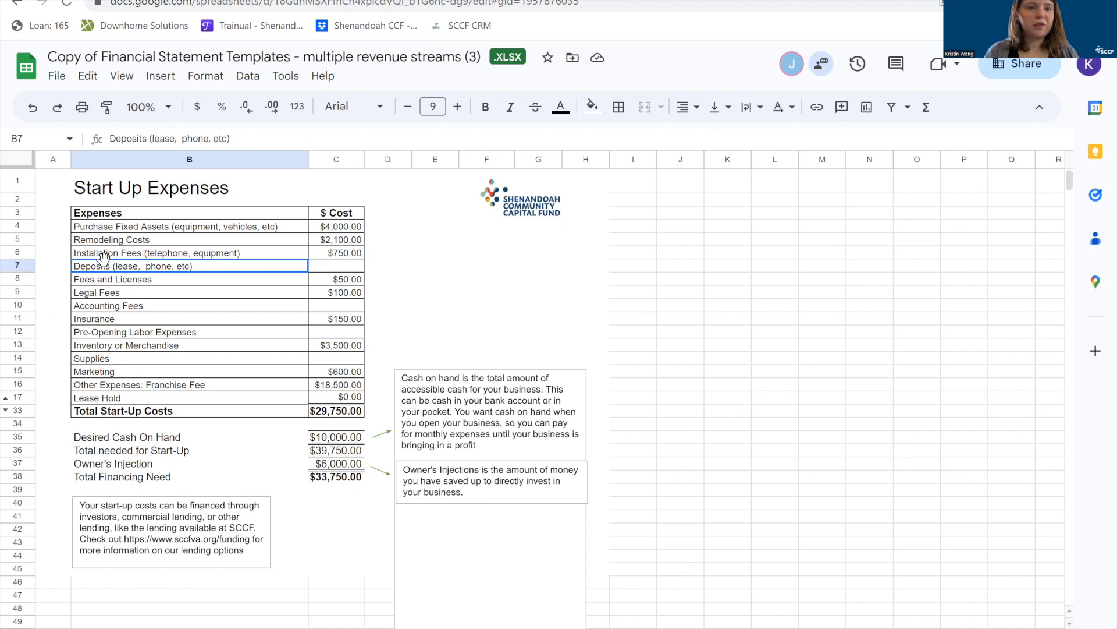
{"action": "triple_click", "coordinate": [105, 266]}
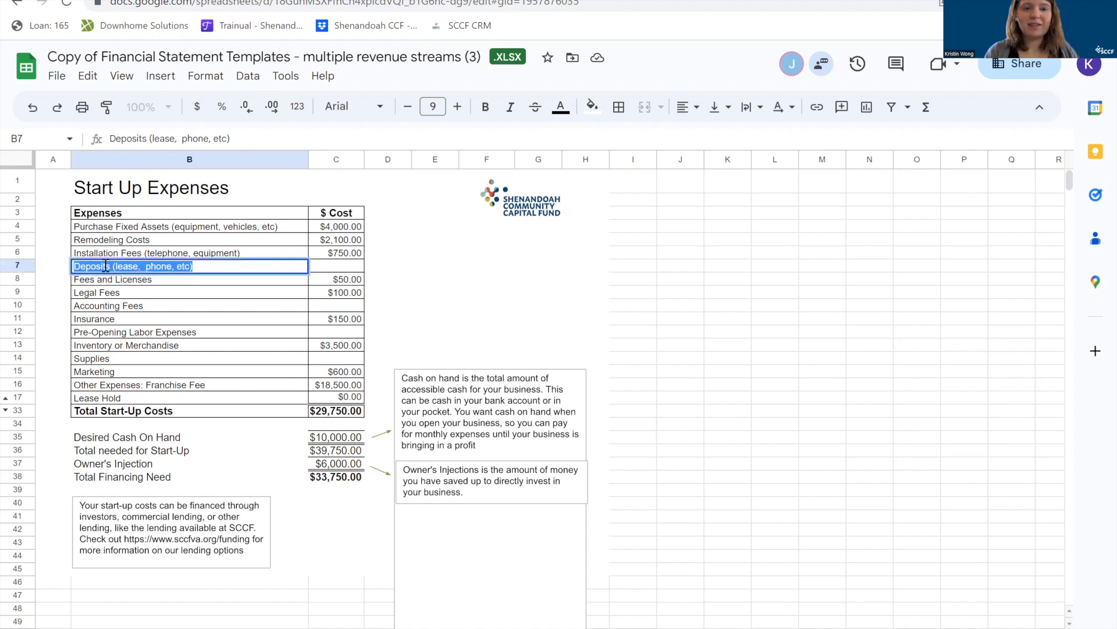
{"action": "key", "text": "BackSpace"}
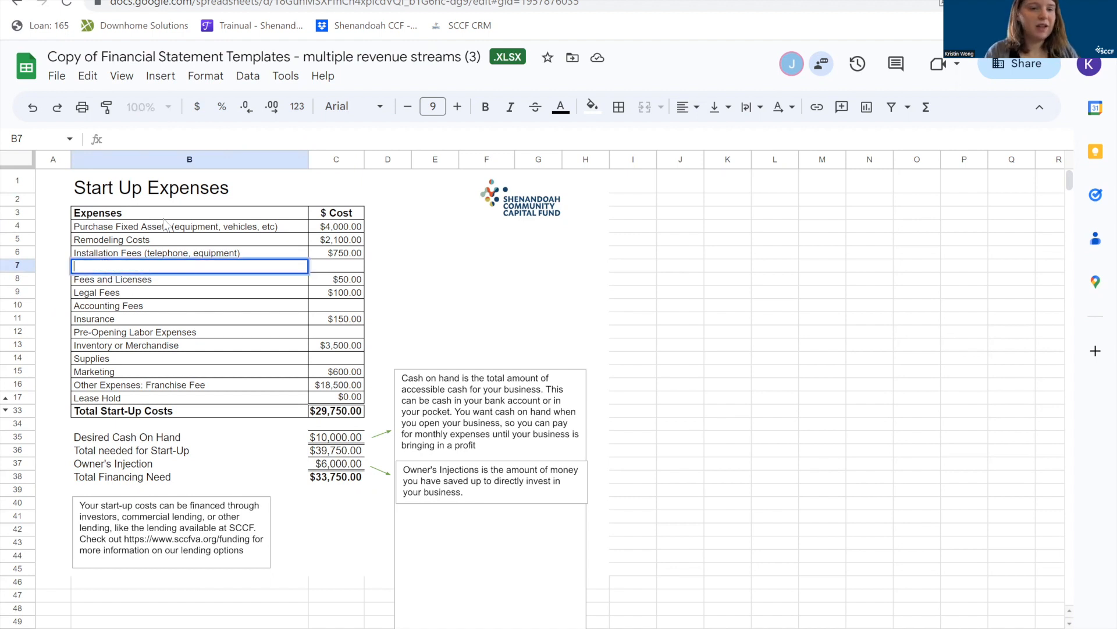
{"action": "left_click", "coordinate": [200, 291]}
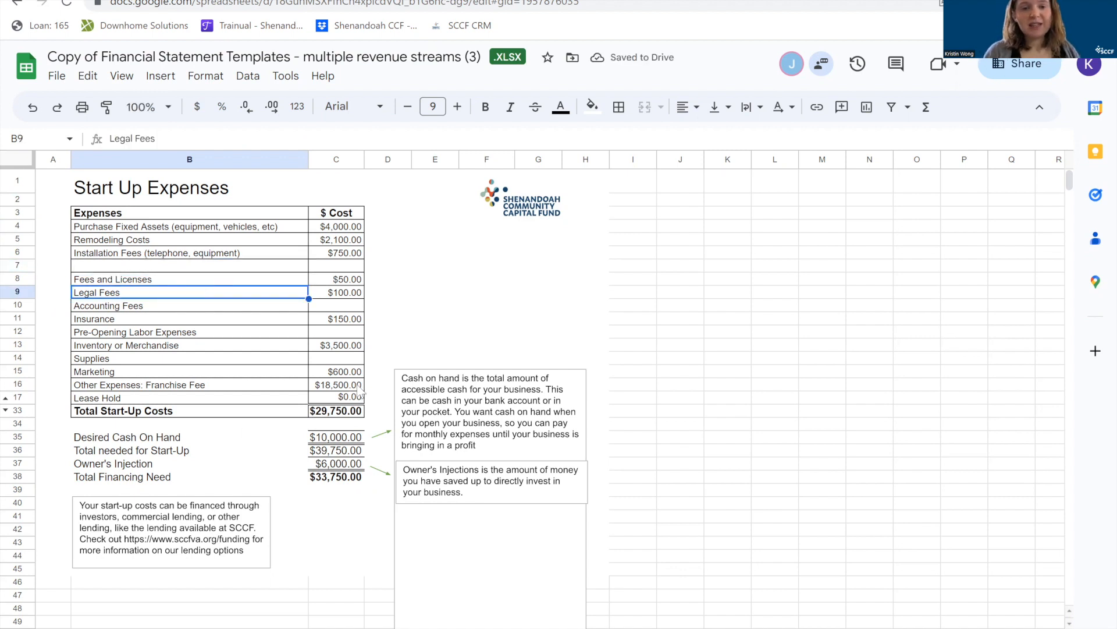
Review the Lease Hold cost, Total Start-Up Costs, Desired Cash On Hand, Total needed for Start-Up, Owner's Injection and Total Financing Need rows.
{"action": "left_click", "coordinate": [359, 396]}
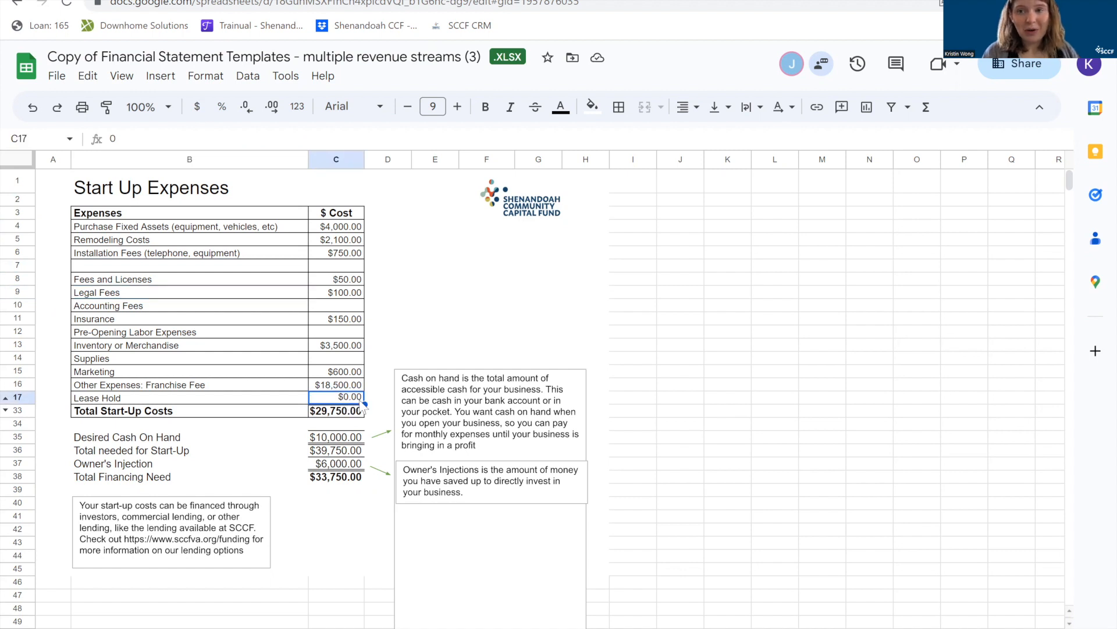
{"action": "left_click", "coordinate": [16, 412]}
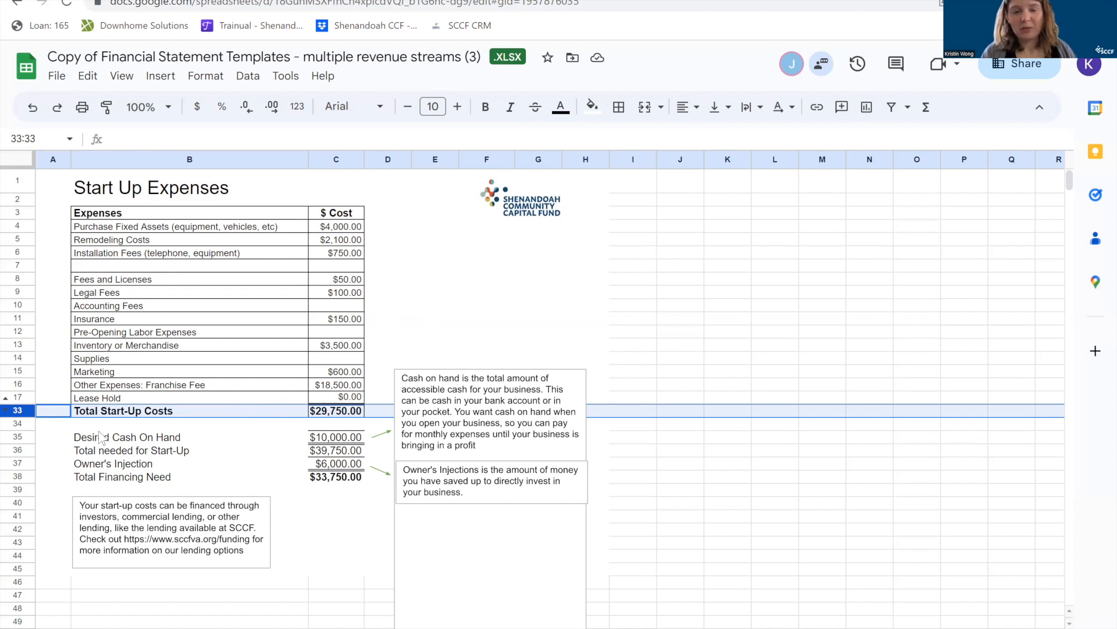
{"action": "left_click", "coordinate": [18, 436]}
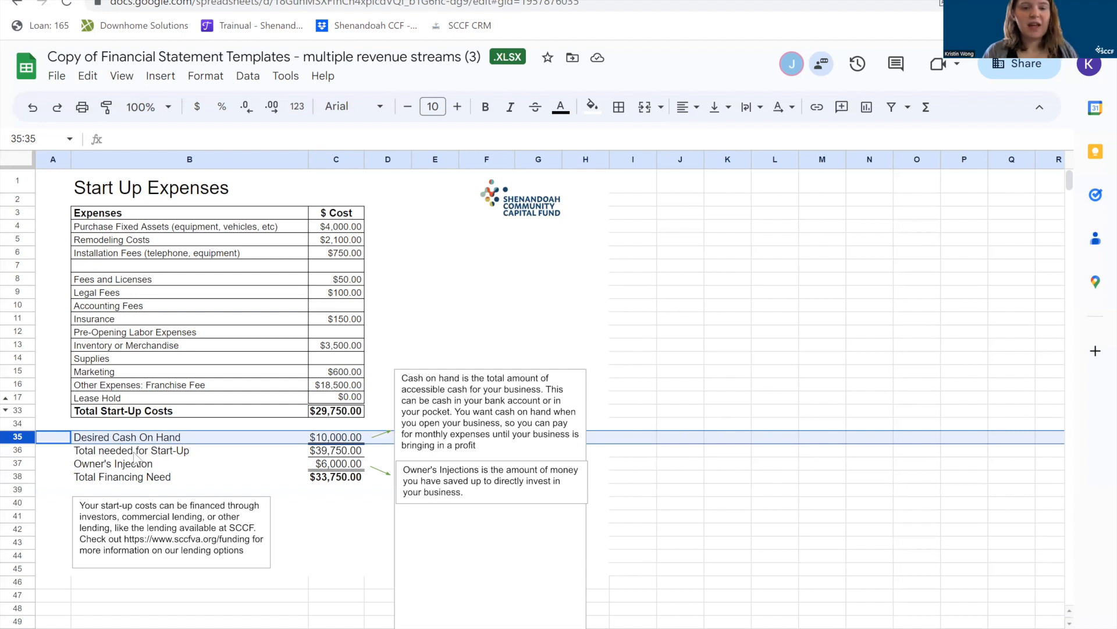
{"action": "left_click", "coordinate": [17, 450]}
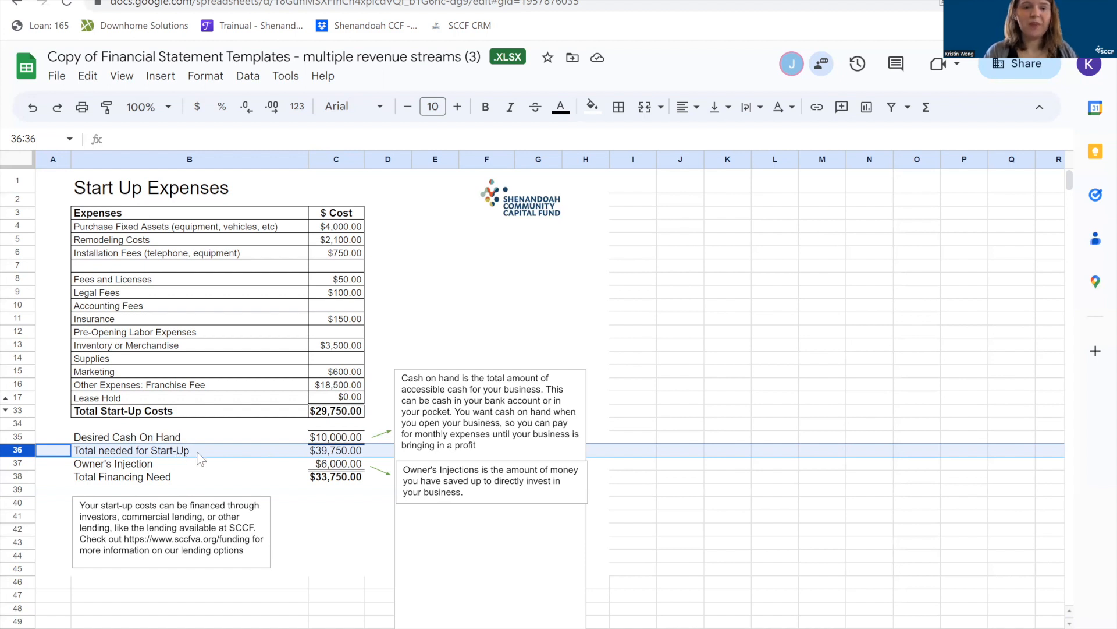
{"action": "left_click", "coordinate": [18, 462]}
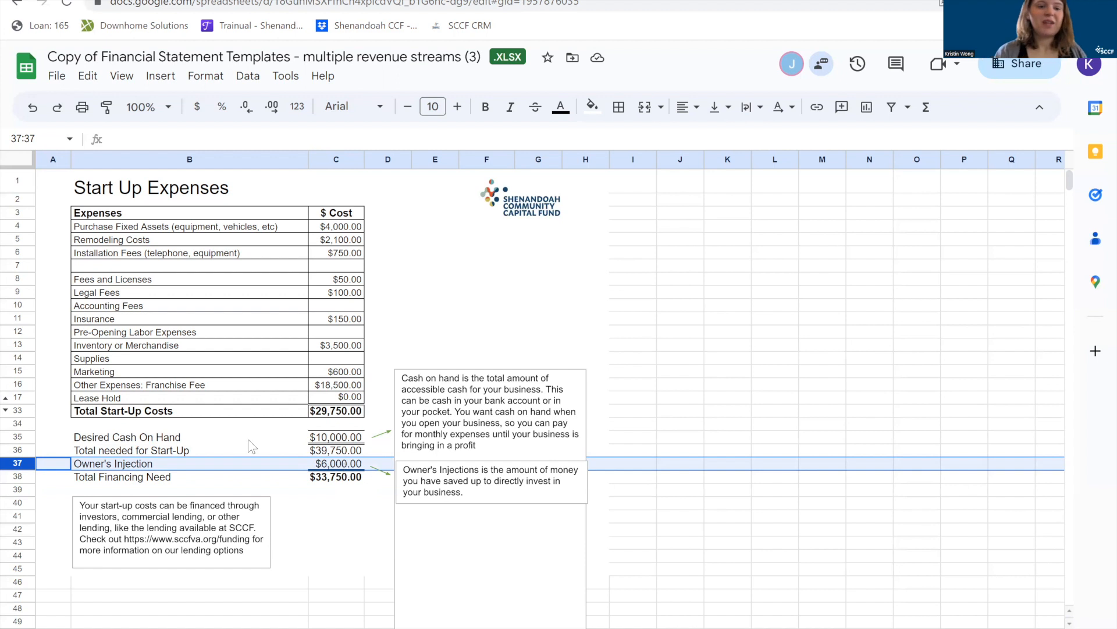
{"action": "left_click", "coordinate": [19, 476]}
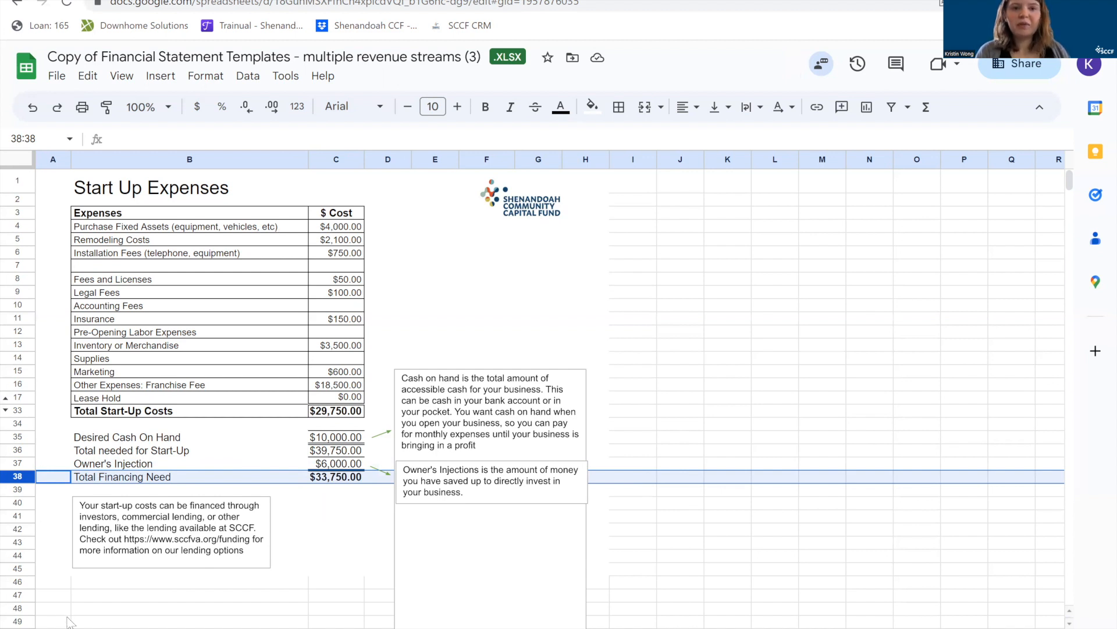
{"action": "left_click", "coordinate": [317, 547]}
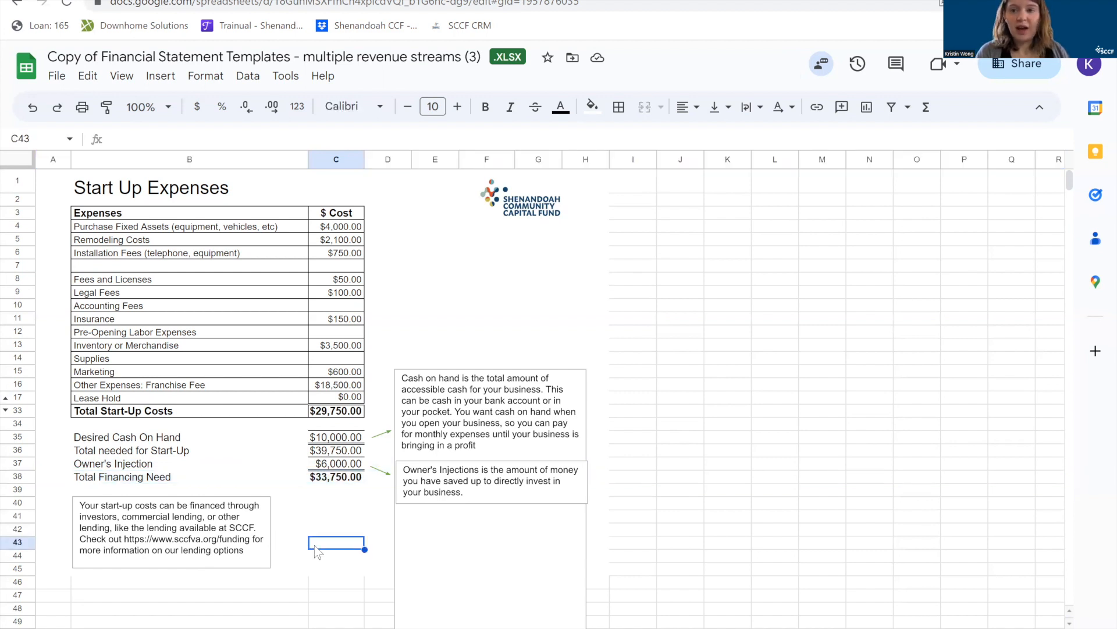
Open the Queen City Dry Cleaners cash flow sheet and examine its clients per day, average customer check and number of days.
{"action": "left_click", "coordinate": [431, 627]}
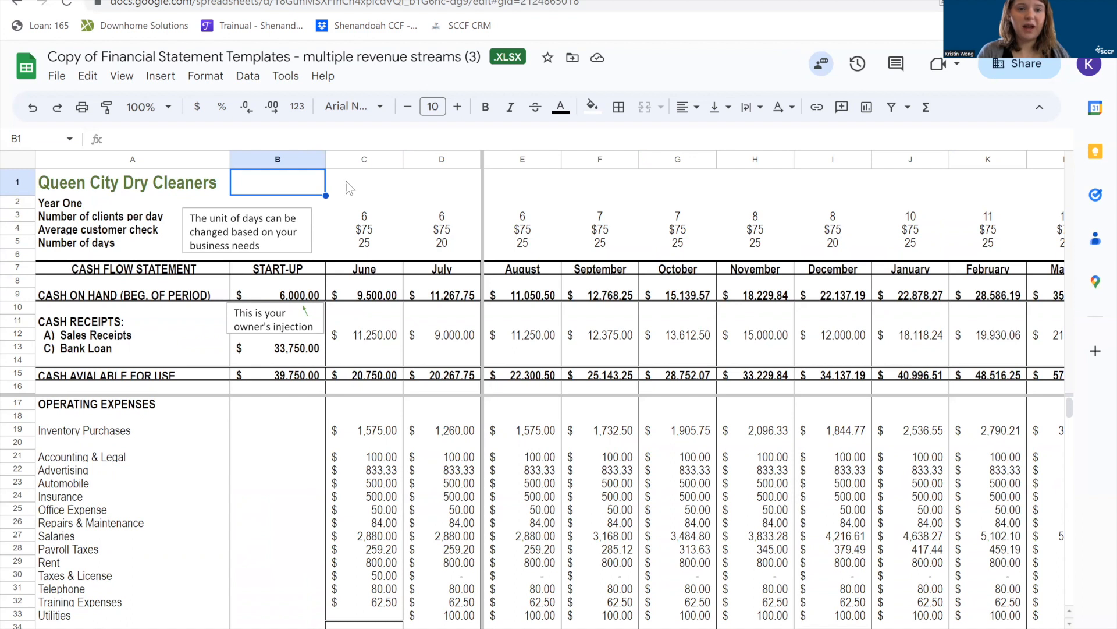
{"action": "left_click", "coordinate": [16, 216]}
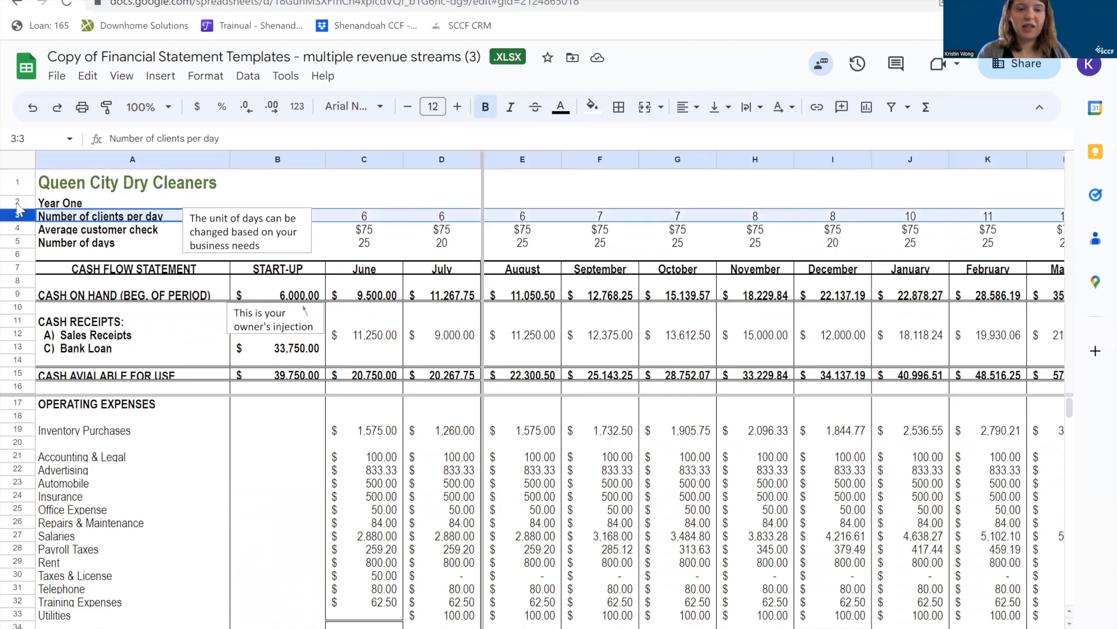
{"action": "left_click", "coordinate": [12, 403]}
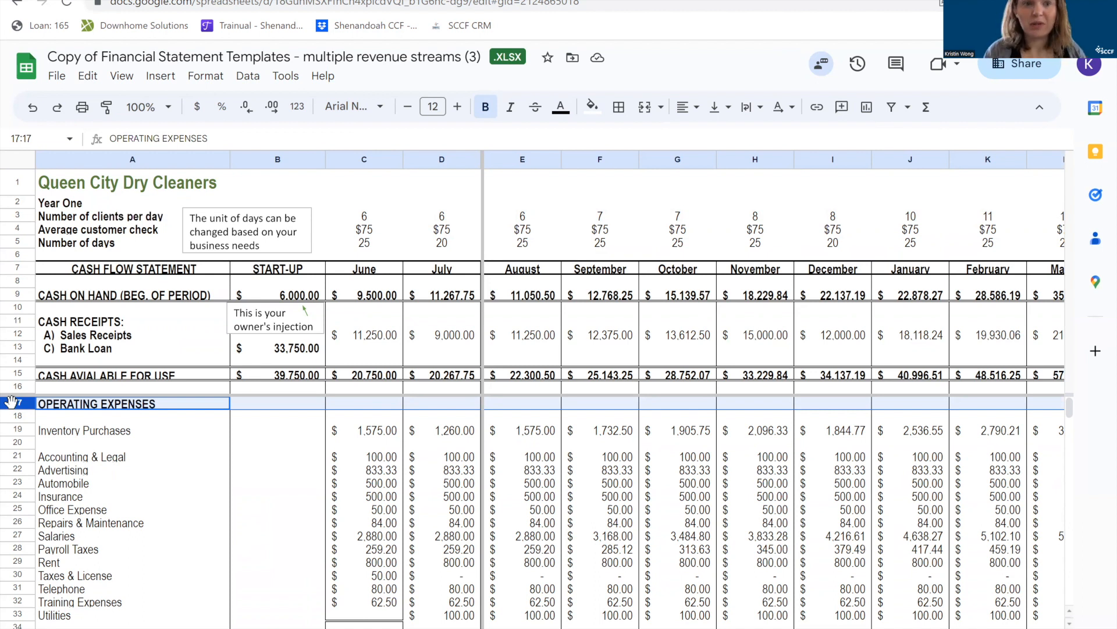
{"action": "left_click", "coordinate": [18, 215]}
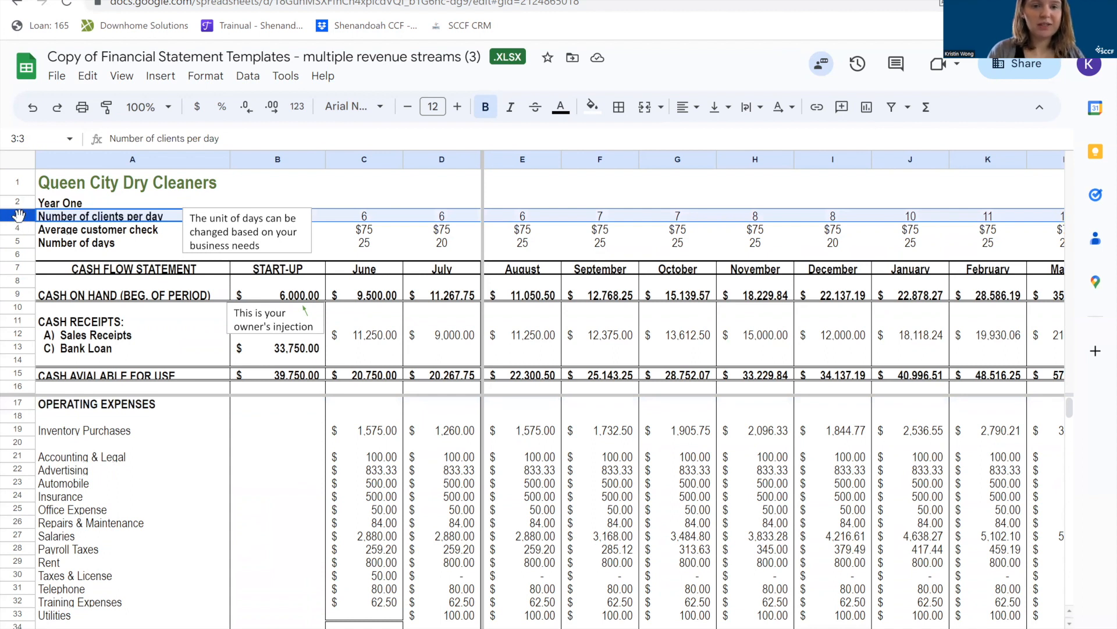
{"action": "left_click", "coordinate": [362, 232]}
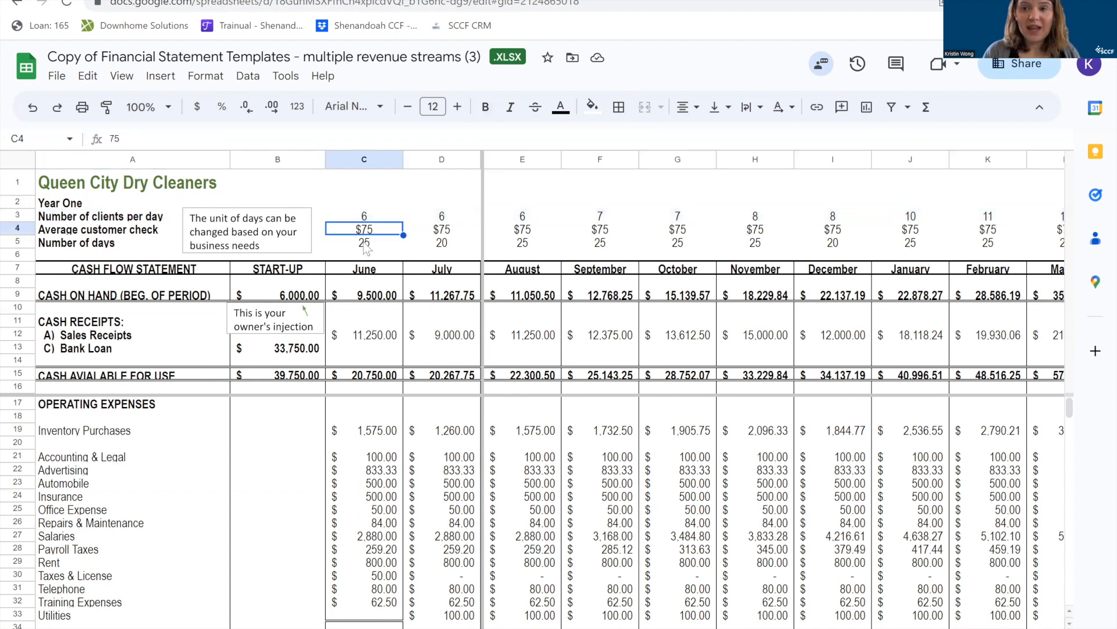
{"action": "left_click", "coordinate": [365, 246]}
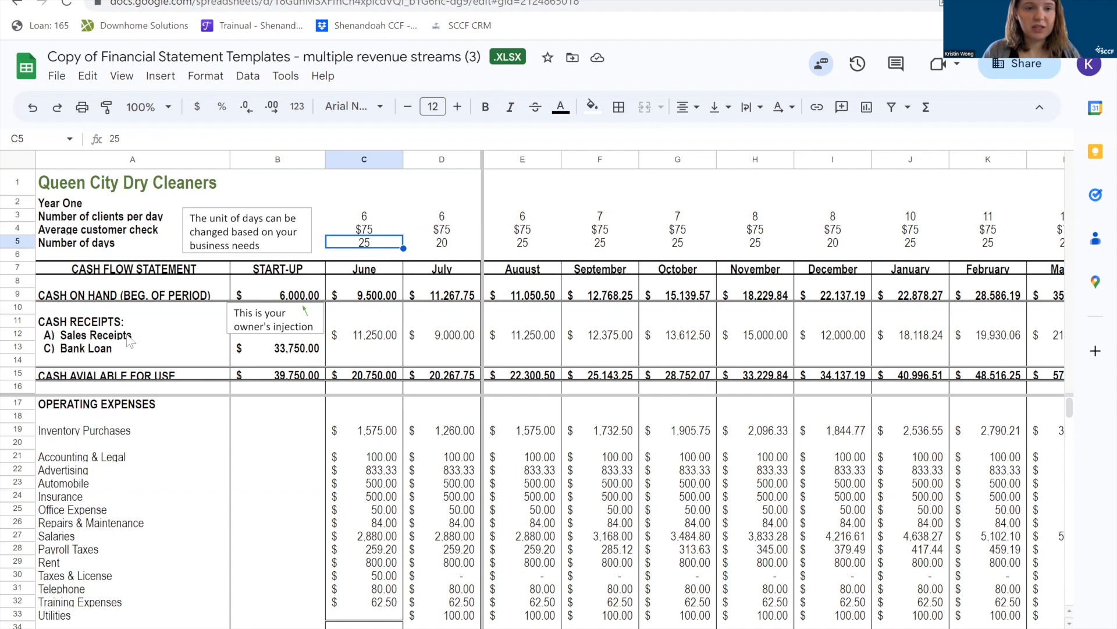
Inspect the Sales Receipts row and the formula behind June's sales receipts in C12, leaving the formula as is.
{"action": "left_click", "coordinate": [18, 334]}
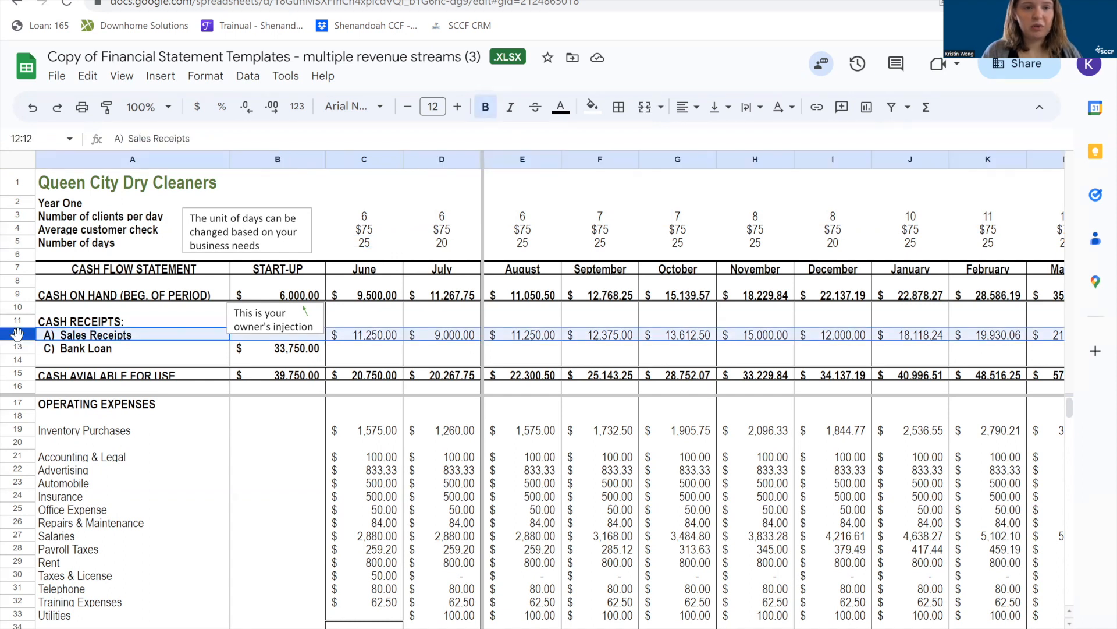
{"action": "double_click", "coordinate": [377, 342]}
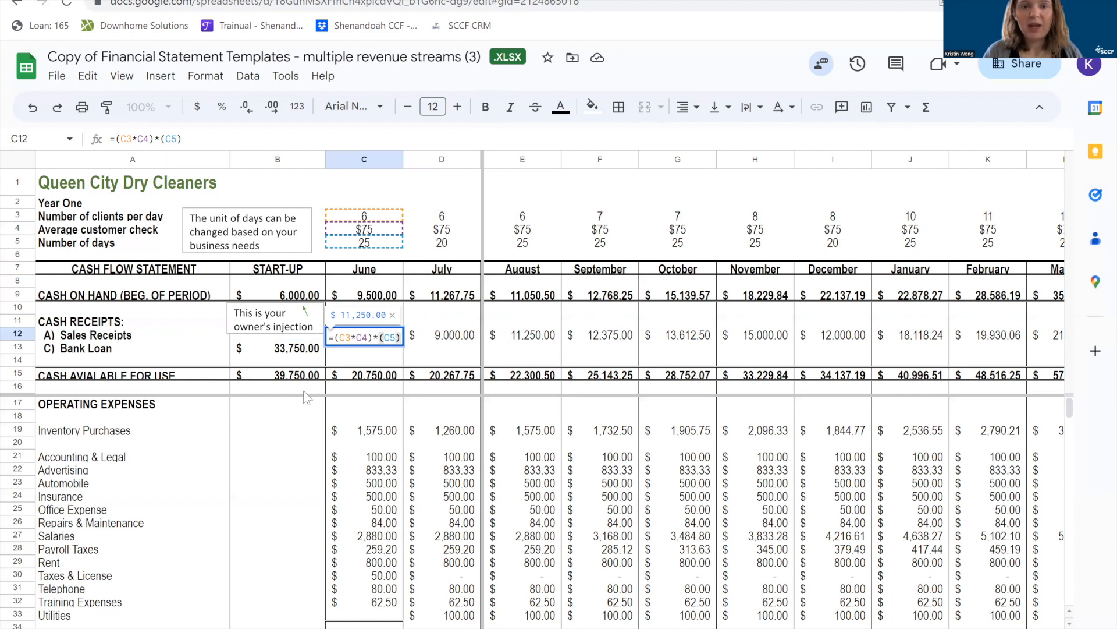
{"action": "key", "text": "Return"}
{"action": "left_click", "coordinate": [353, 341]}
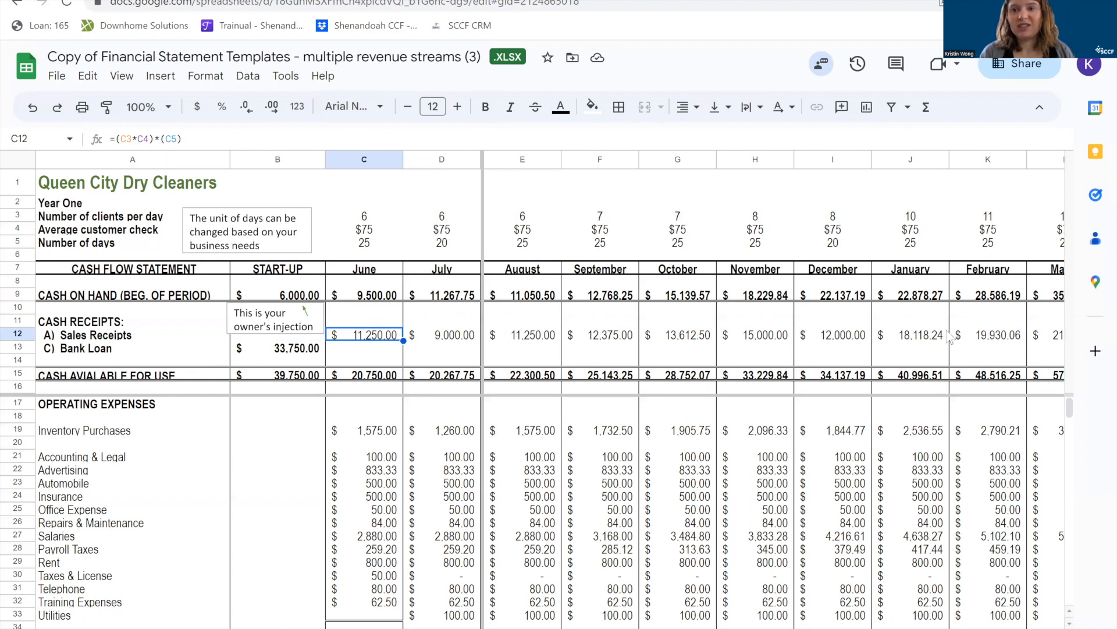
{"action": "double_click", "coordinate": [351, 337]}
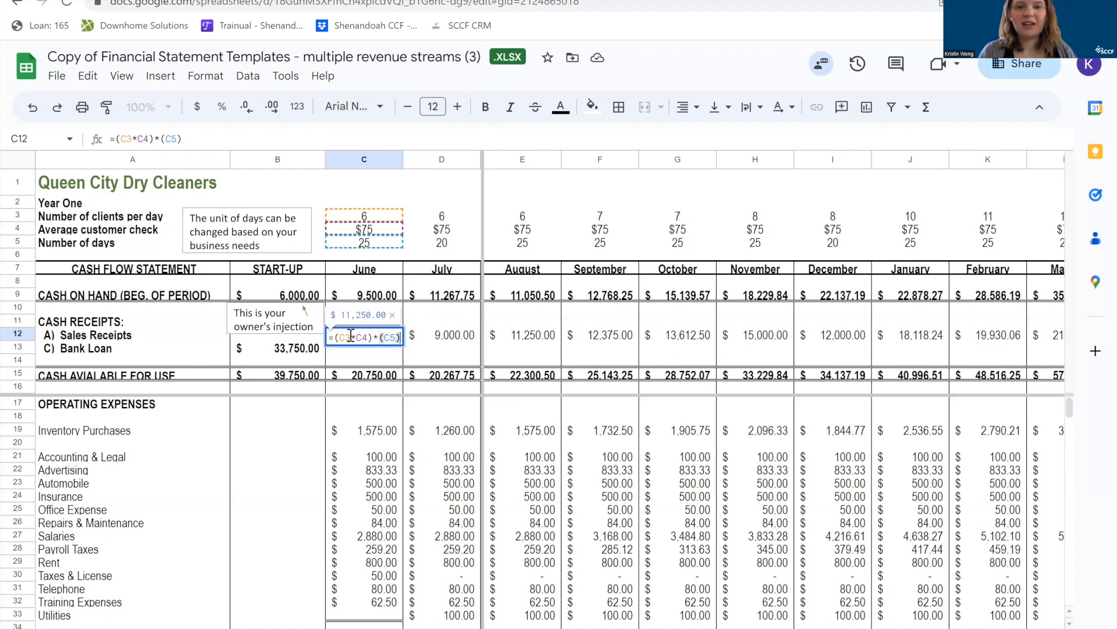
{"action": "left_click", "coordinate": [384, 361]}
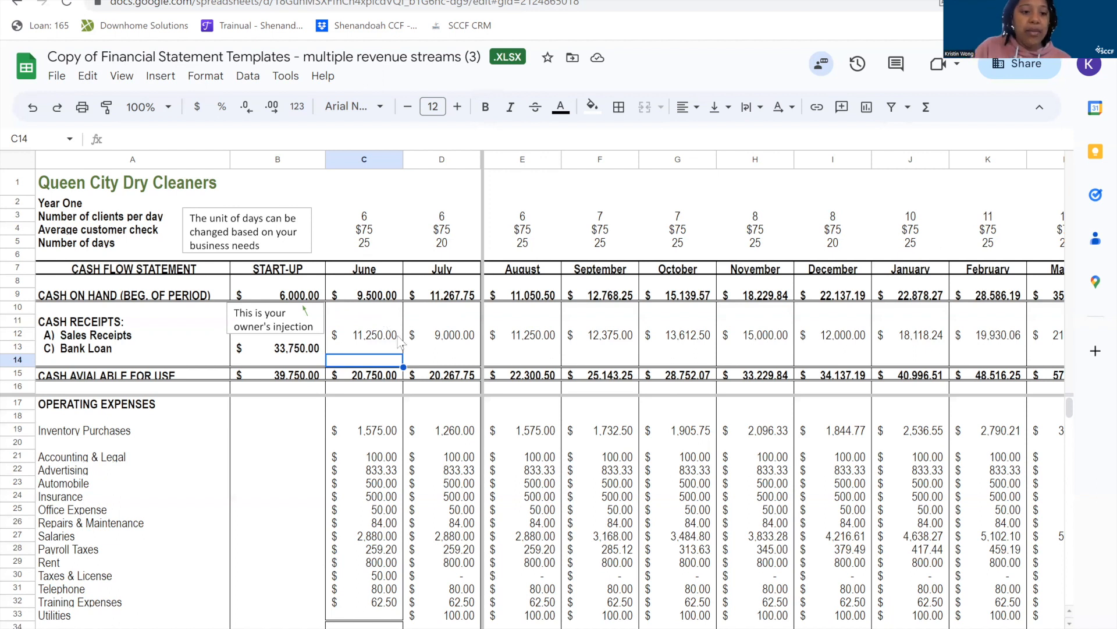
Examine the cash available for use row, the Bank Loan line, and June's cash on hand and cash available formulas.
{"action": "left_click", "coordinate": [18, 375]}
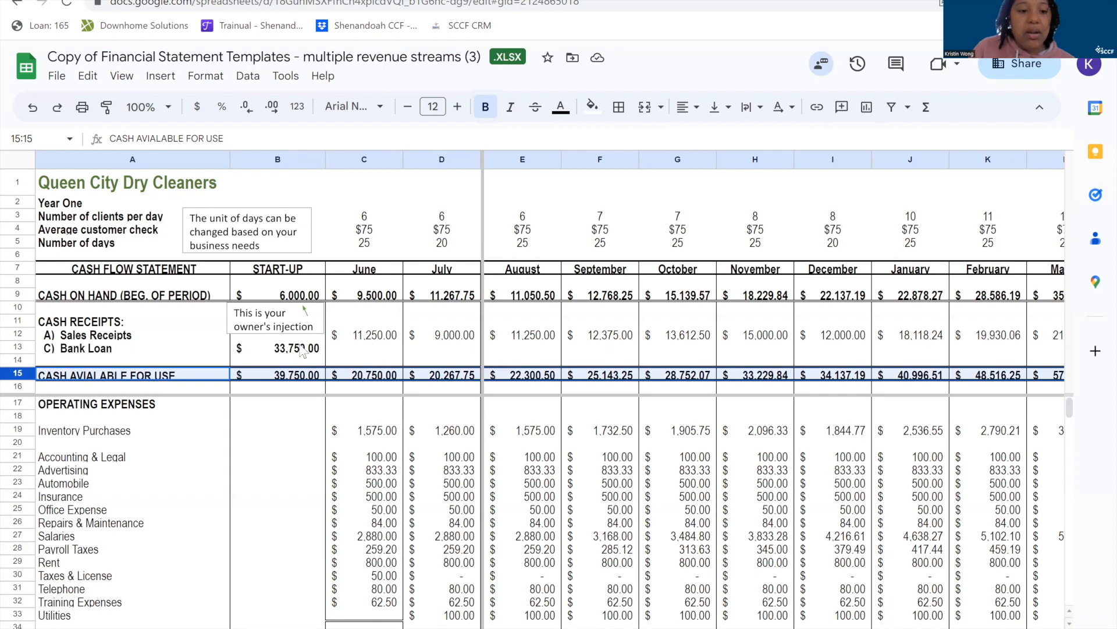
{"action": "left_click", "coordinate": [99, 355]}
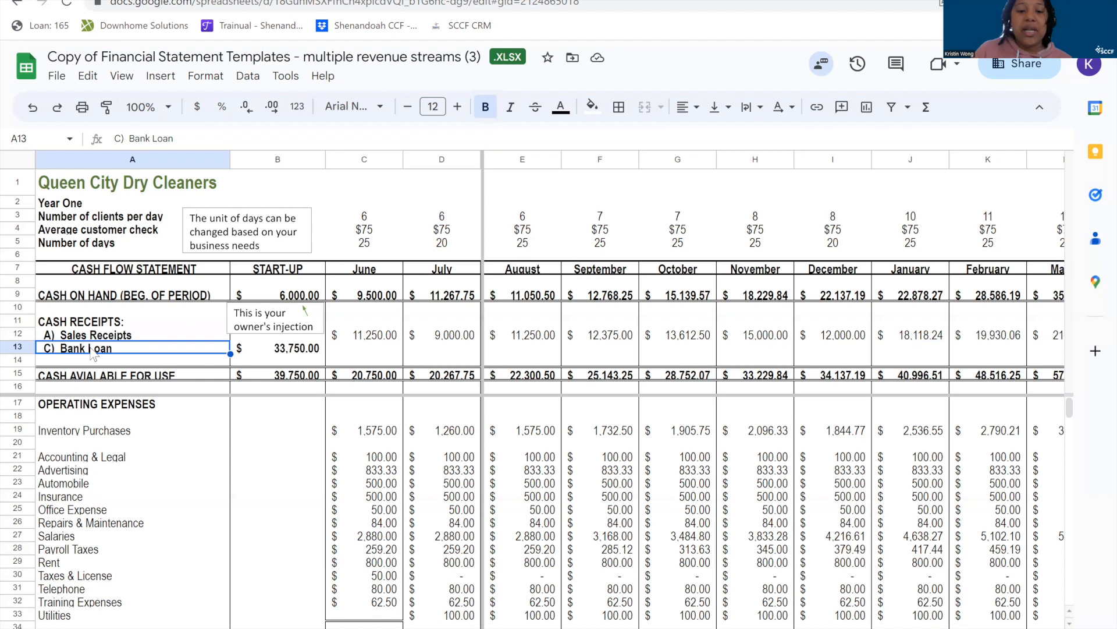
{"action": "left_click", "coordinate": [375, 298]}
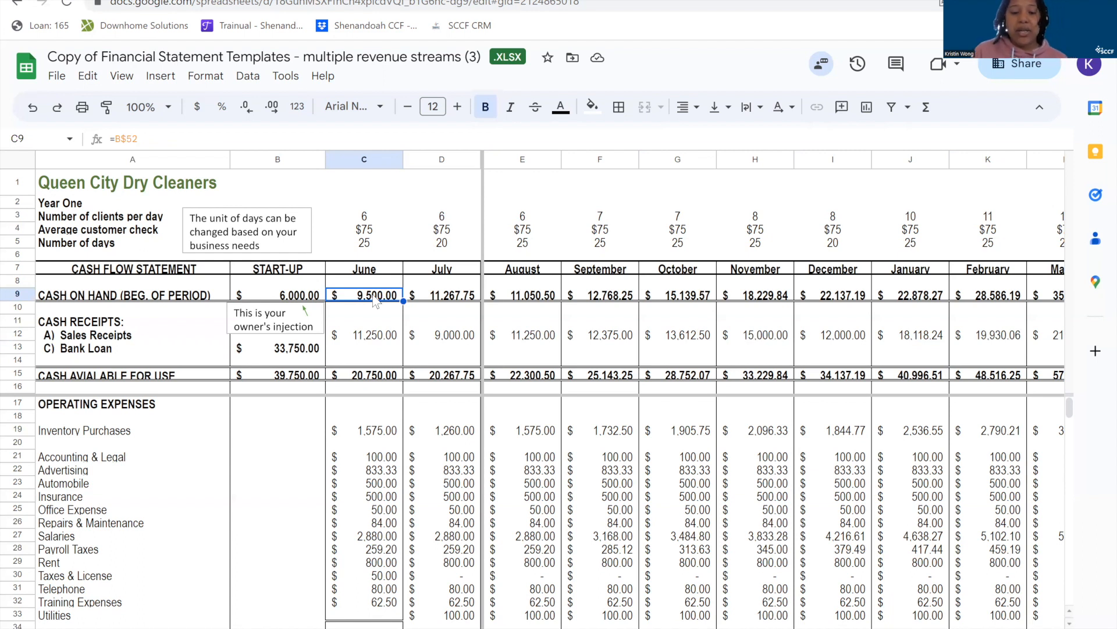
{"action": "left_click", "coordinate": [372, 377]}
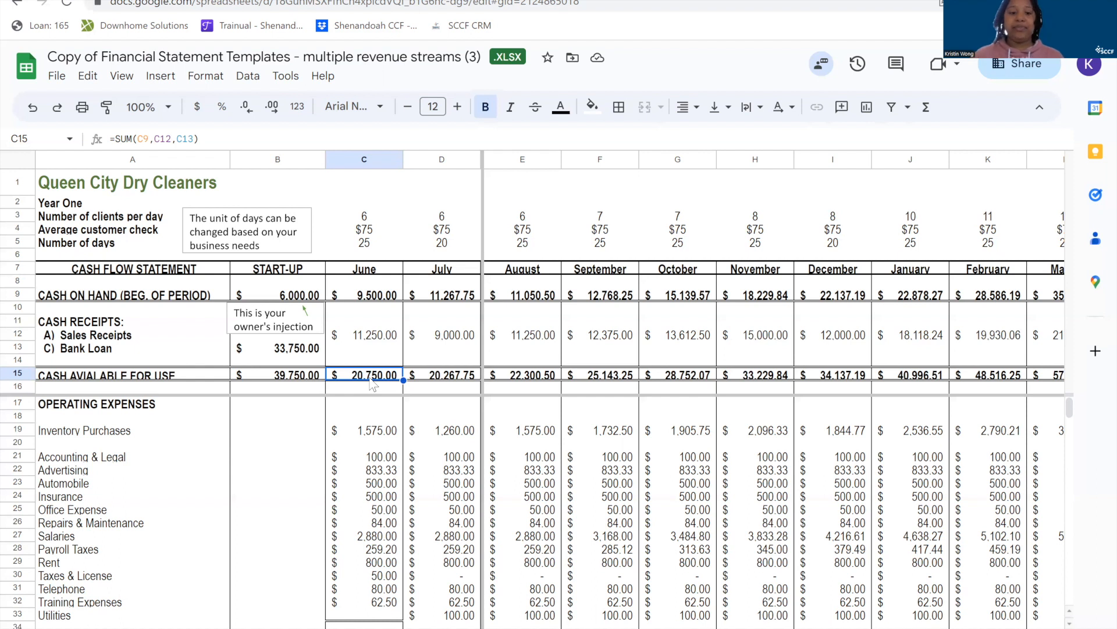
Review the operating expenses list, checking the monthly Inventory Purchases amounts and the Rent row.
{"action": "left_click_drag", "start_coordinate": [92, 407], "coordinate": [136, 609]}
{"action": "scroll", "coordinate": [156, 571], "scroll_direction": "up", "scroll_amount": 2}
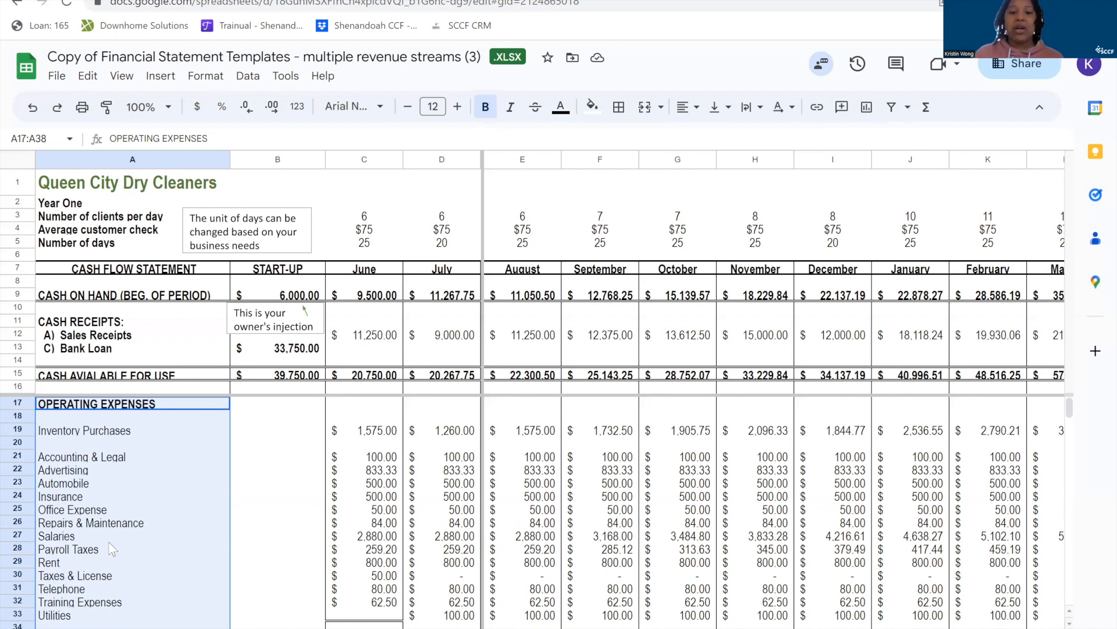
{"action": "left_click", "coordinate": [129, 433]}
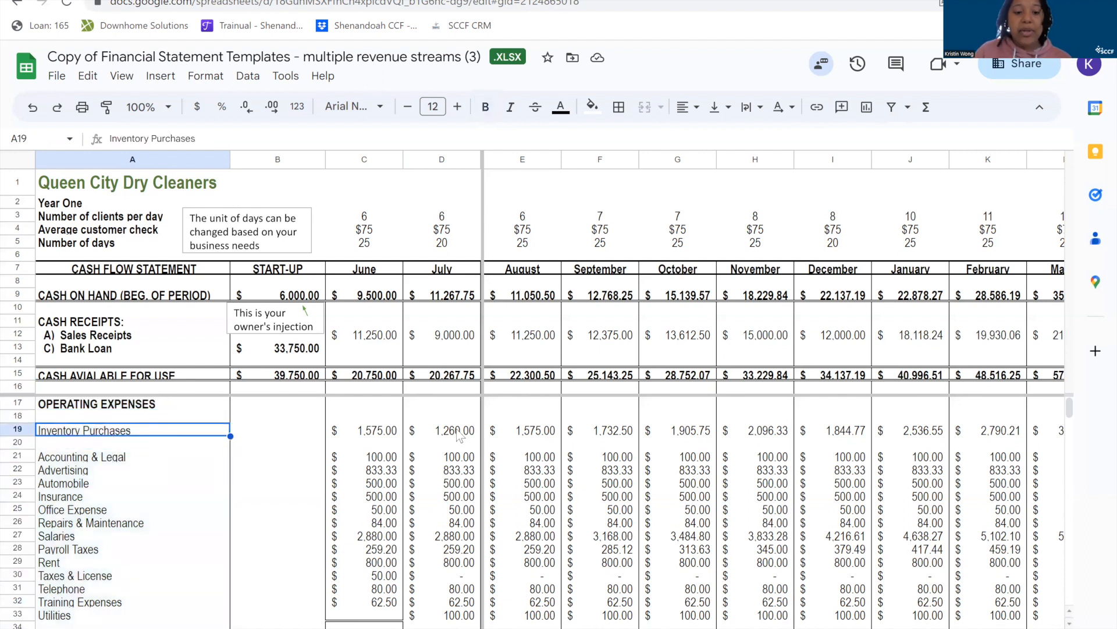
{"action": "left_click", "coordinate": [13, 429]}
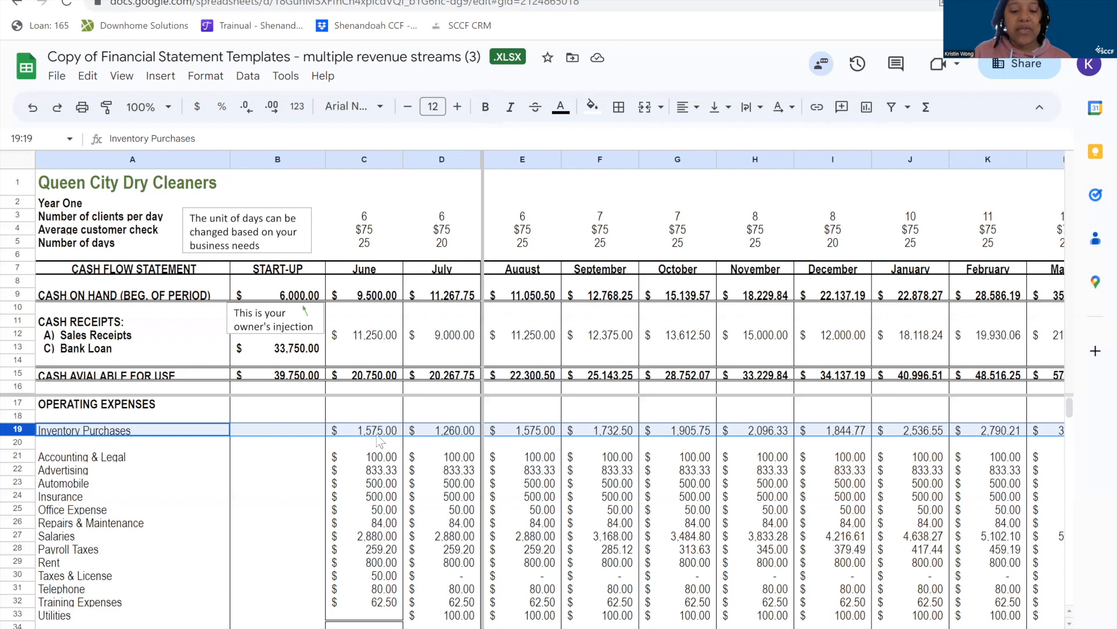
{"action": "left_click", "coordinate": [453, 436]}
{"action": "left_click", "coordinate": [528, 433]}
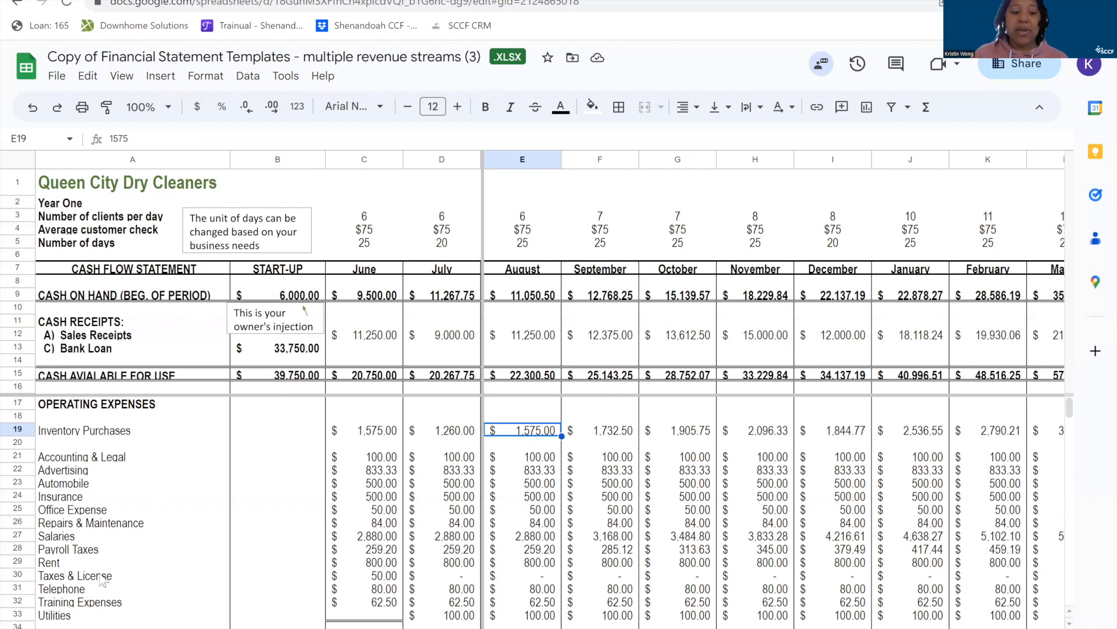
{"action": "left_click", "coordinate": [82, 564]}
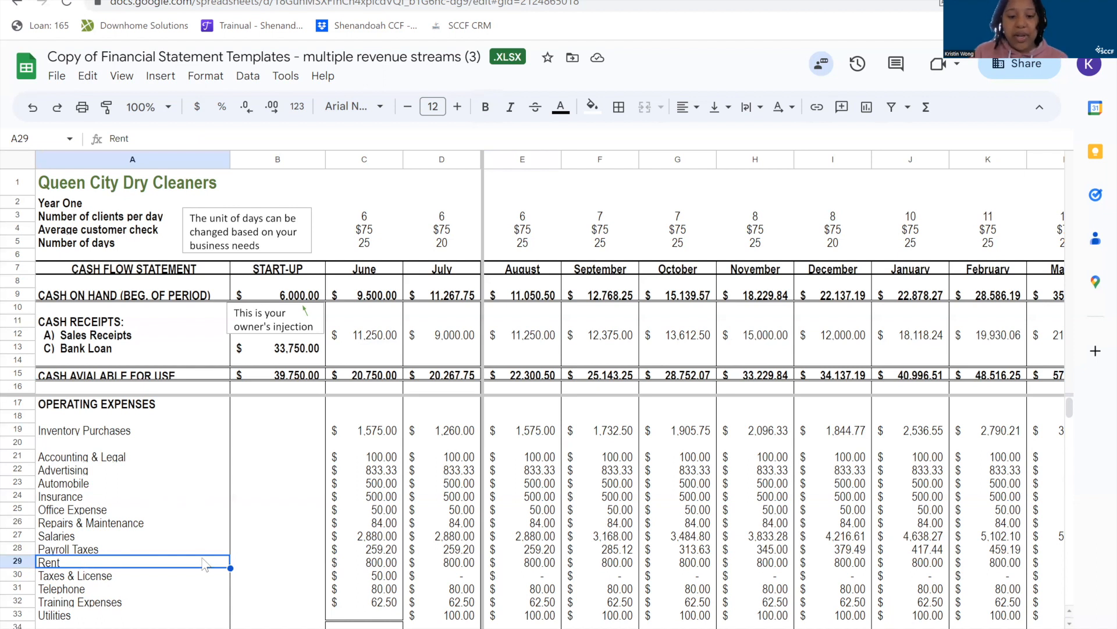
{"action": "left_click", "coordinate": [10, 561]}
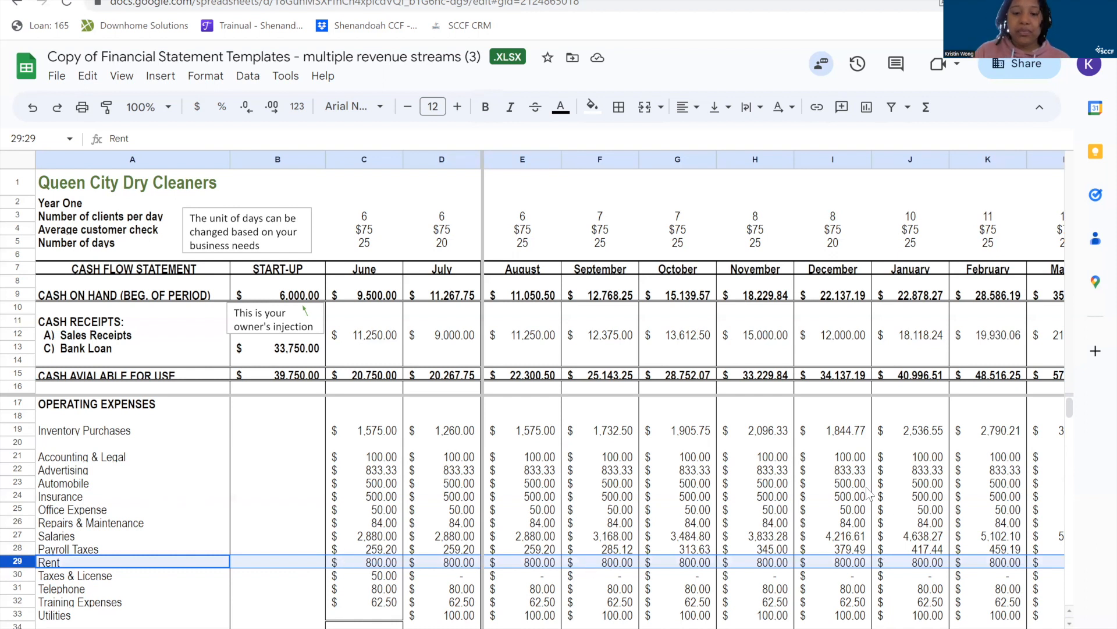
Review the cash flow sheet's remaining months through May and examine the TOTALS column in column O.
{"action": "left_click", "coordinate": [821, 498]}
{"action": "scroll", "coordinate": [820, 502], "scroll_direction": "right", "scroll_amount": 3}
{"action": "scroll", "coordinate": [820, 502], "scroll_direction": "right", "scroll_amount": 3}
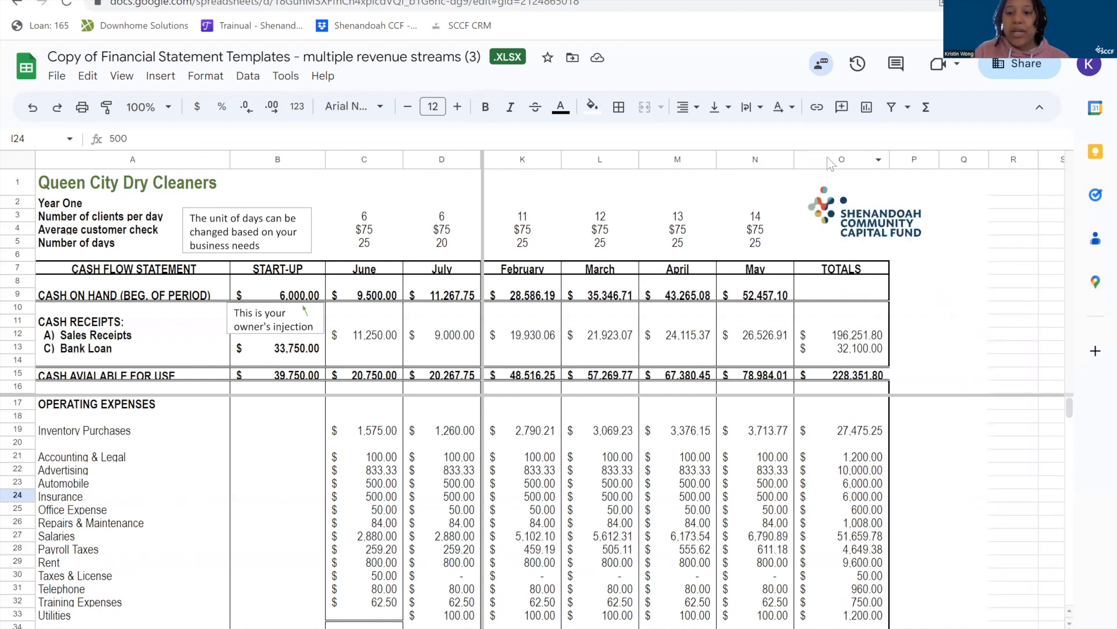
{"action": "left_click", "coordinate": [830, 160]}
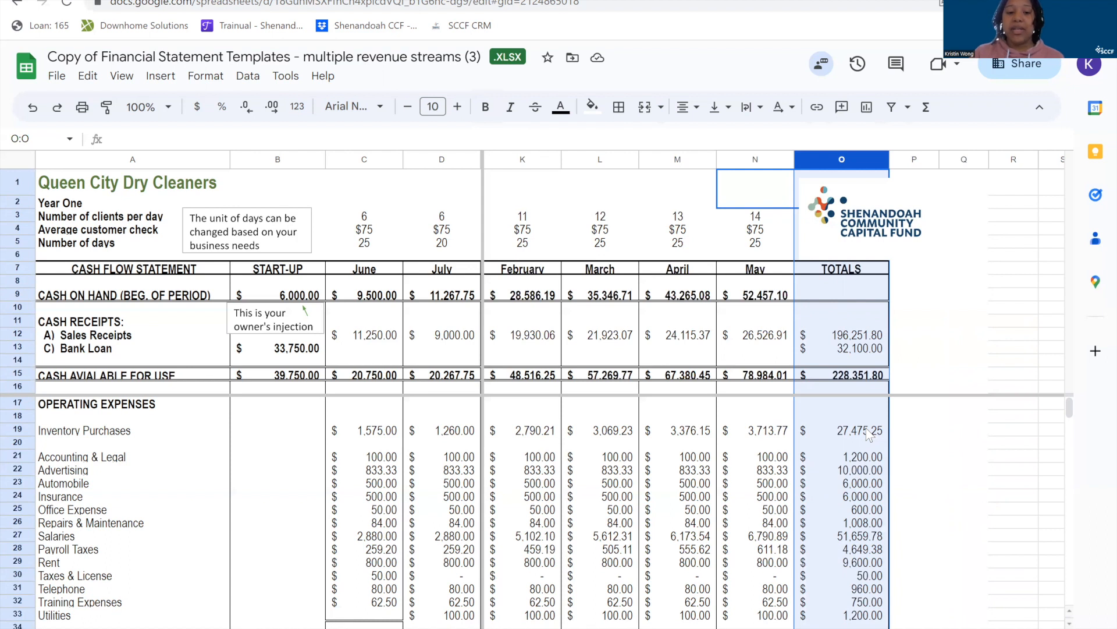
{"action": "left_click", "coordinate": [695, 499]}
{"action": "scroll", "coordinate": [695, 505], "scroll_direction": "left", "scroll_amount": 1}
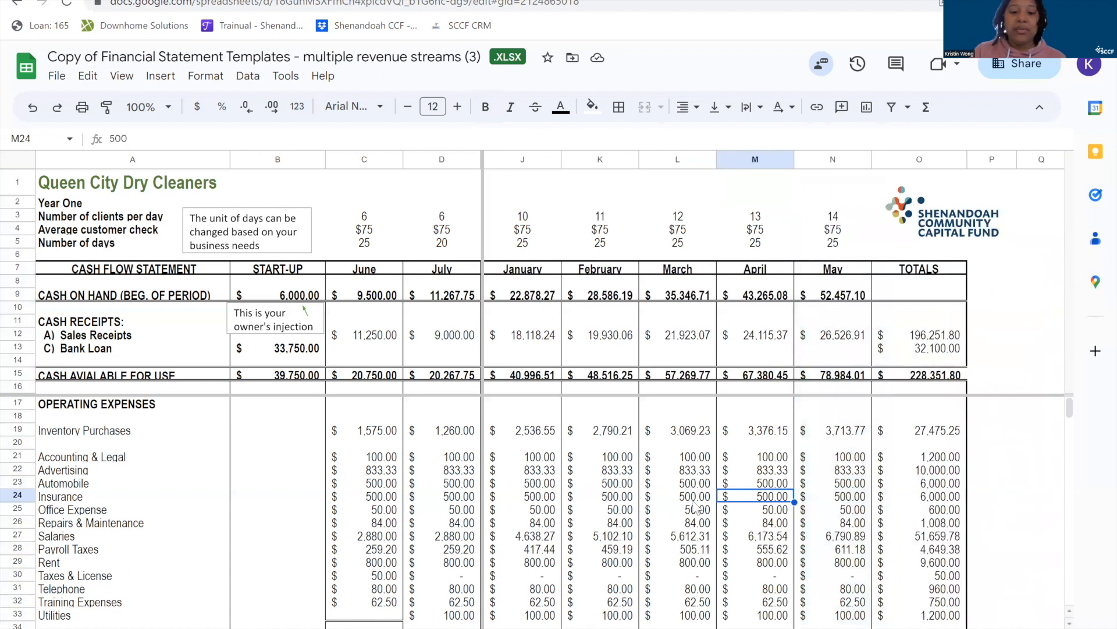
{"action": "scroll", "coordinate": [695, 505], "scroll_direction": "left", "scroll_amount": 5}
Inspect June's Total Cash Paid Out formula in C50 and review the operating and start-up expense rows it covers.
{"action": "scroll", "coordinate": [696, 506], "scroll_direction": "down", "scroll_amount": 5}
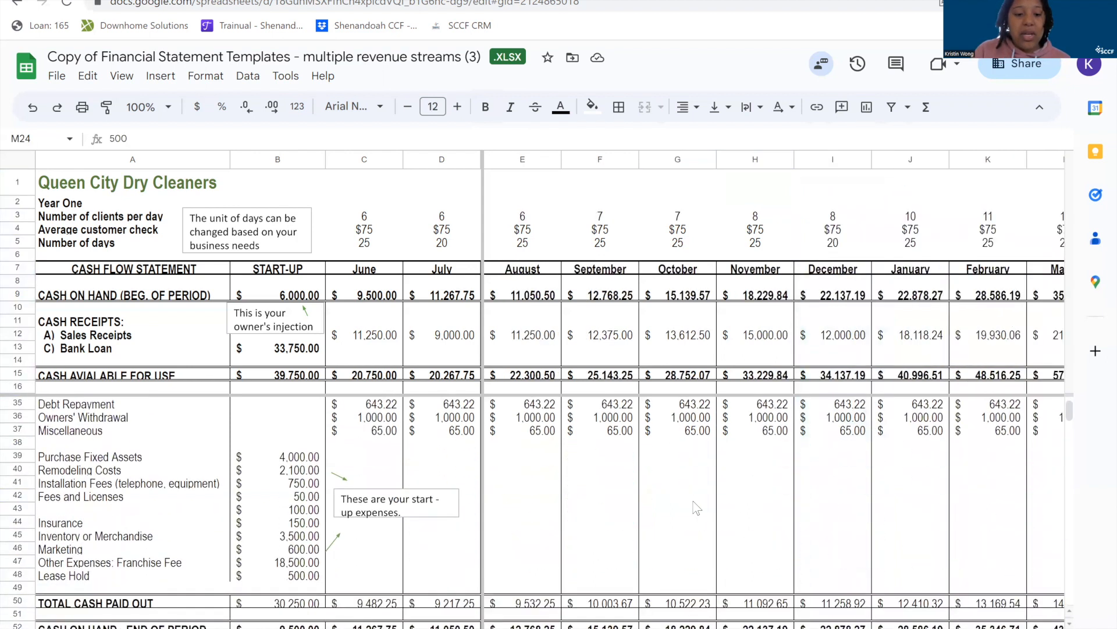
{"action": "scroll", "coordinate": [696, 506], "scroll_direction": "down", "scroll_amount": 1}
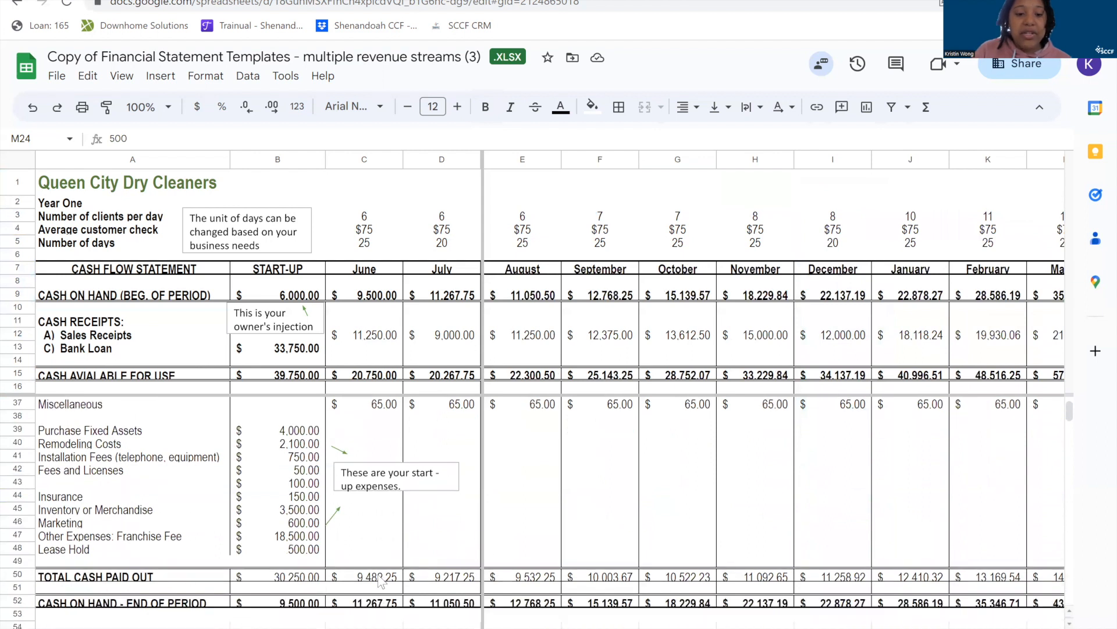
{"action": "left_click", "coordinate": [381, 578]}
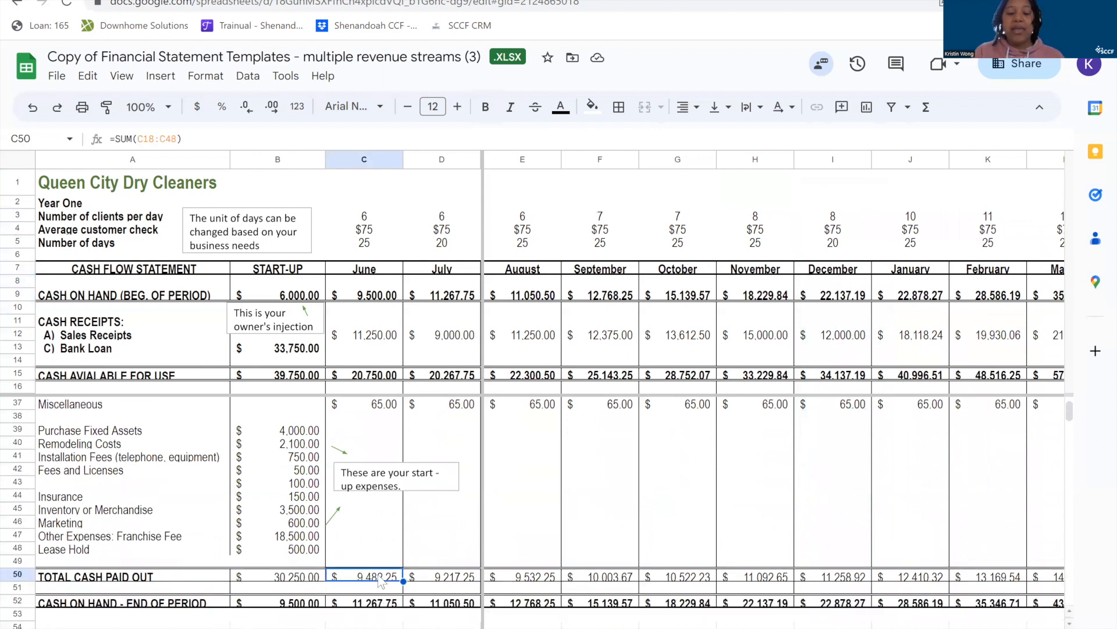
{"action": "scroll", "coordinate": [373, 540], "scroll_direction": "up", "scroll_amount": 5}
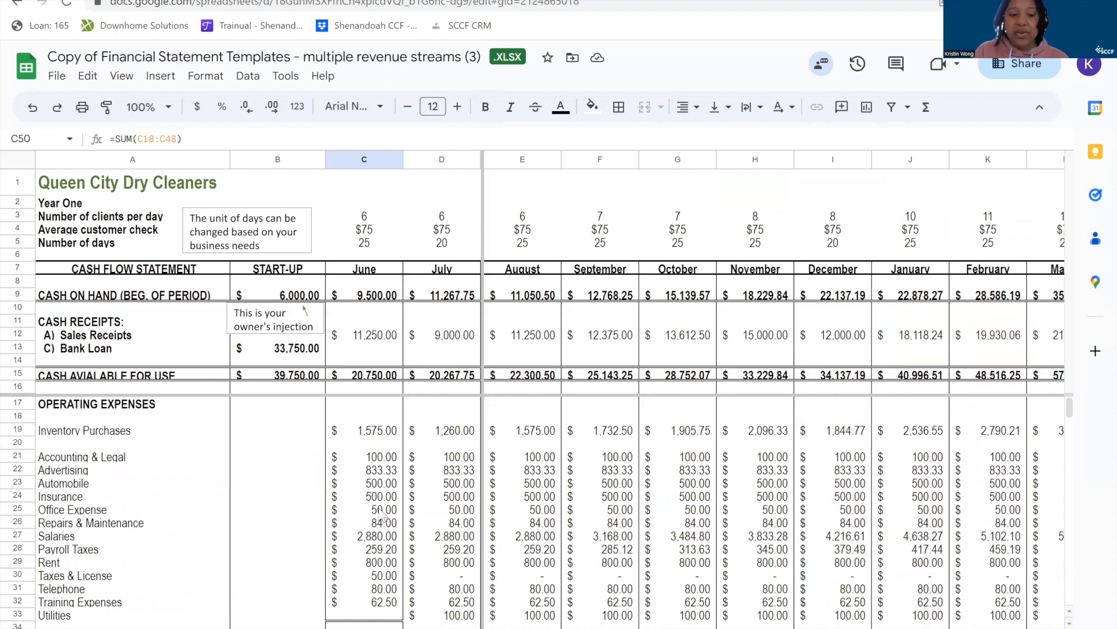
{"action": "scroll", "coordinate": [382, 515], "scroll_direction": "down", "scroll_amount": 5}
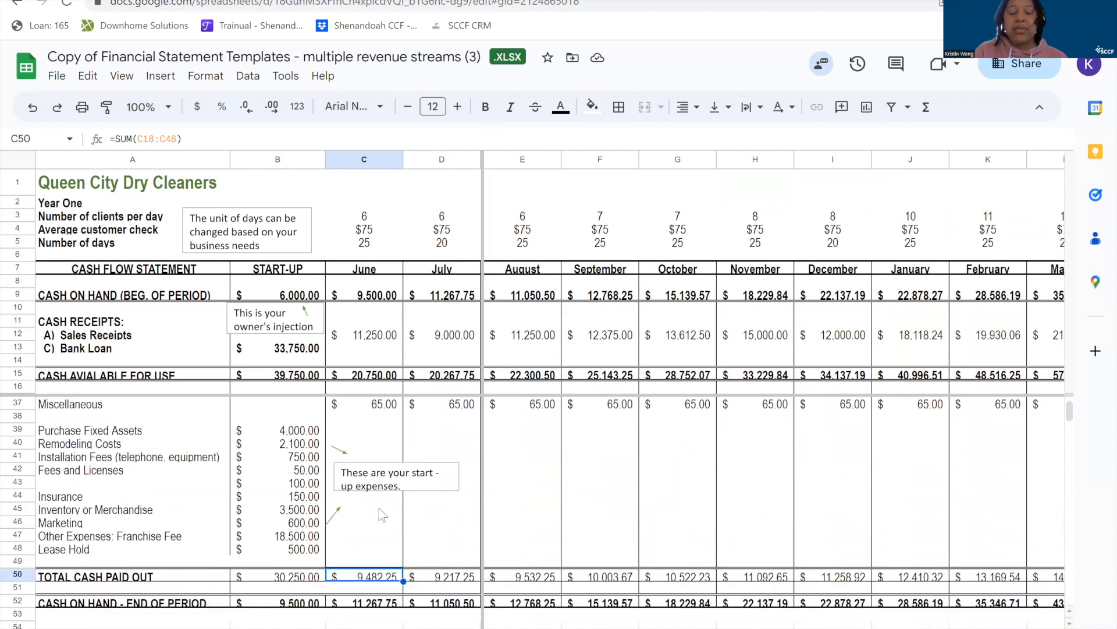
Examine the Cash On Hand - End of Period row, tracing June's formula in C52 to cash available and total cash paid out.
{"action": "scroll", "coordinate": [383, 515], "scroll_direction": "down", "scroll_amount": 2}
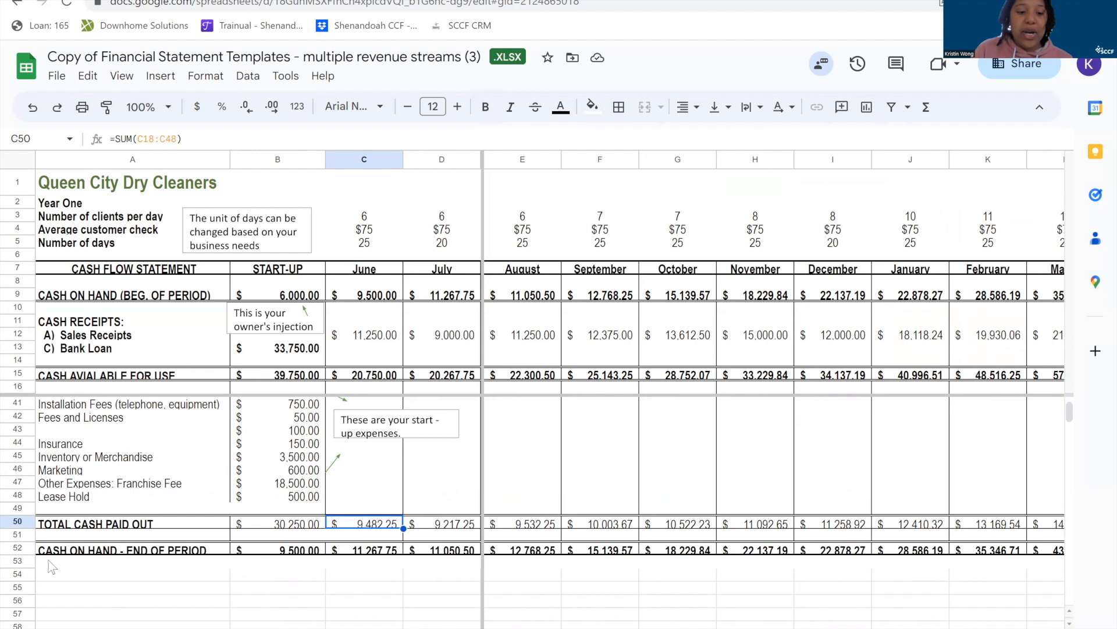
{"action": "left_click", "coordinate": [21, 548]}
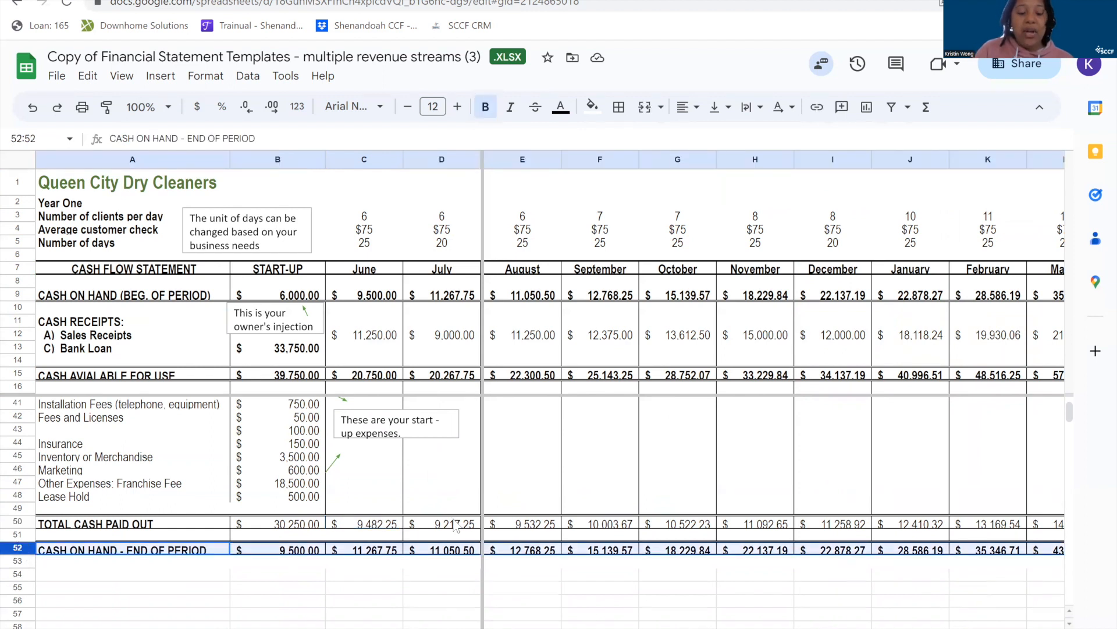
{"action": "left_click", "coordinate": [364, 551]}
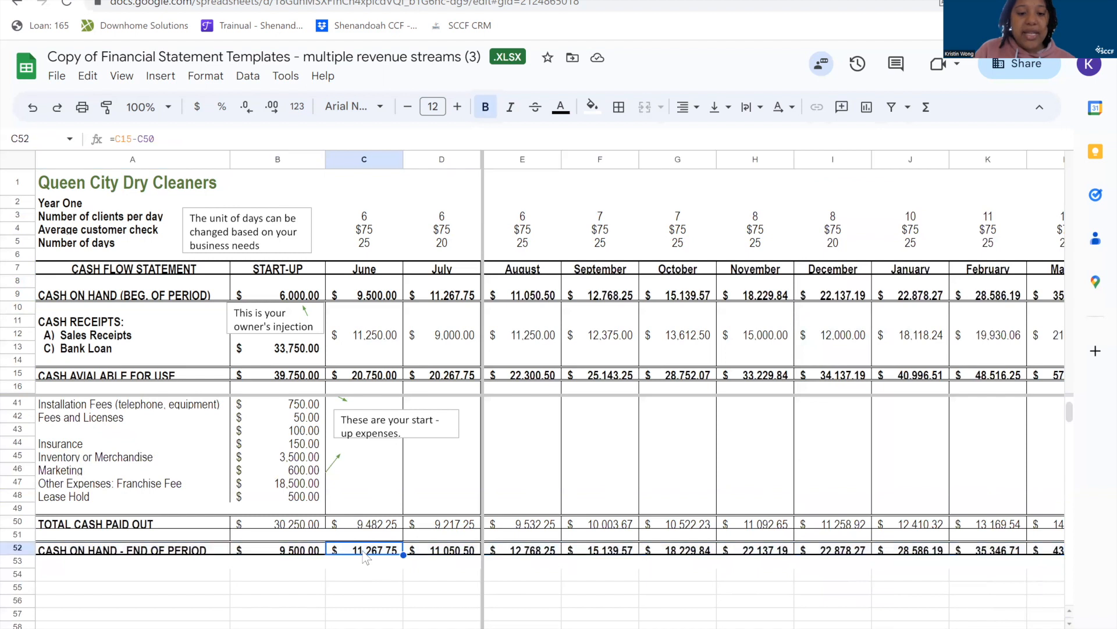
{"action": "left_click", "coordinate": [375, 367]}
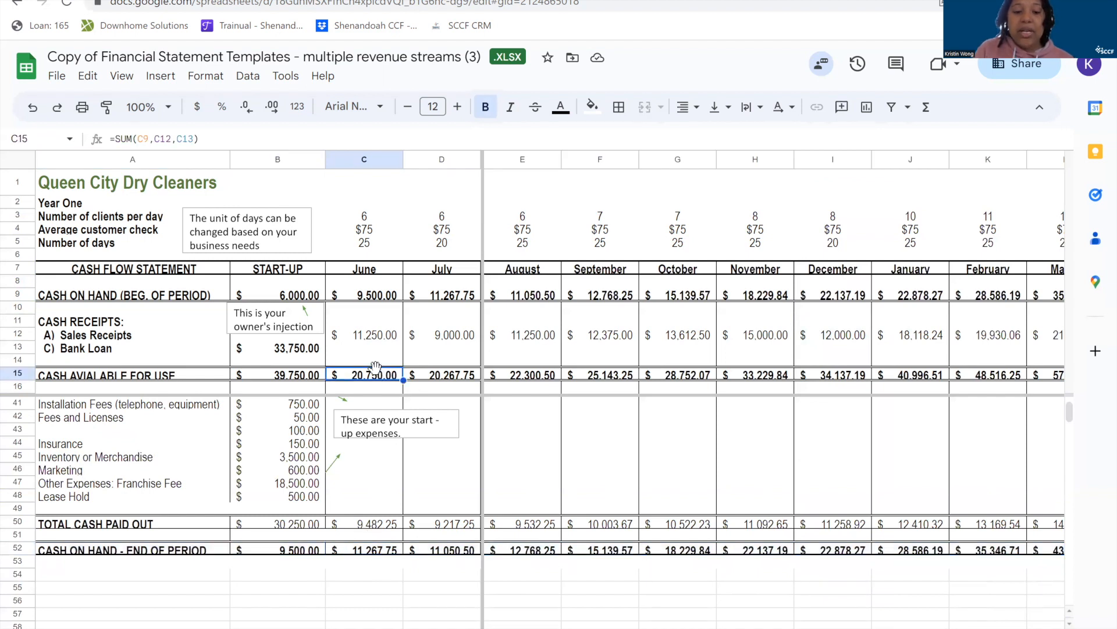
{"action": "left_click", "coordinate": [367, 526]}
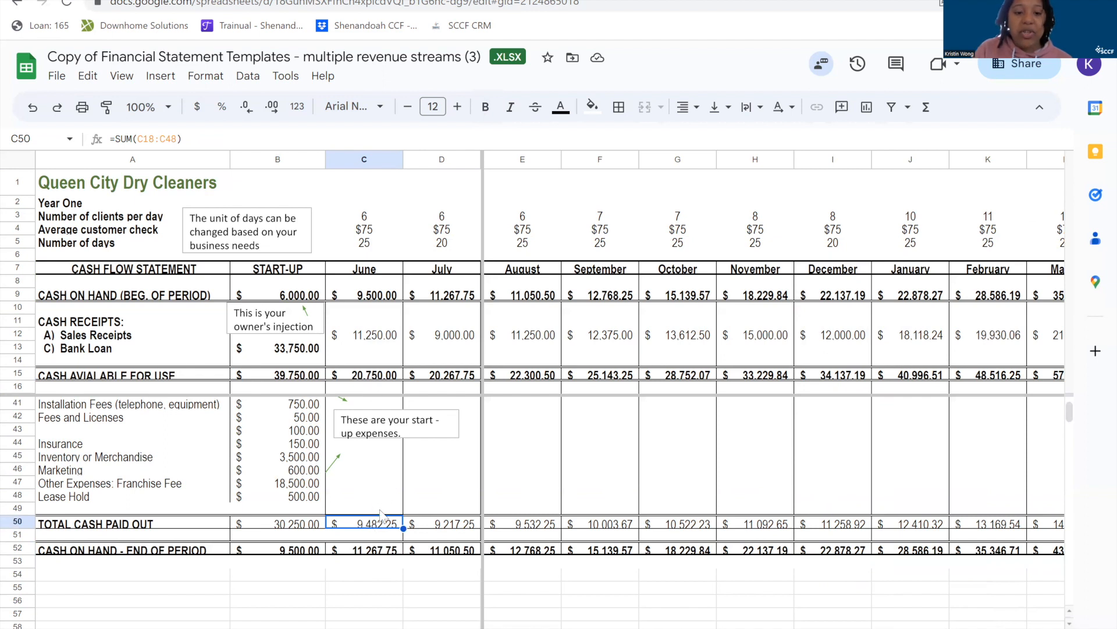
{"action": "left_click", "coordinate": [367, 551]}
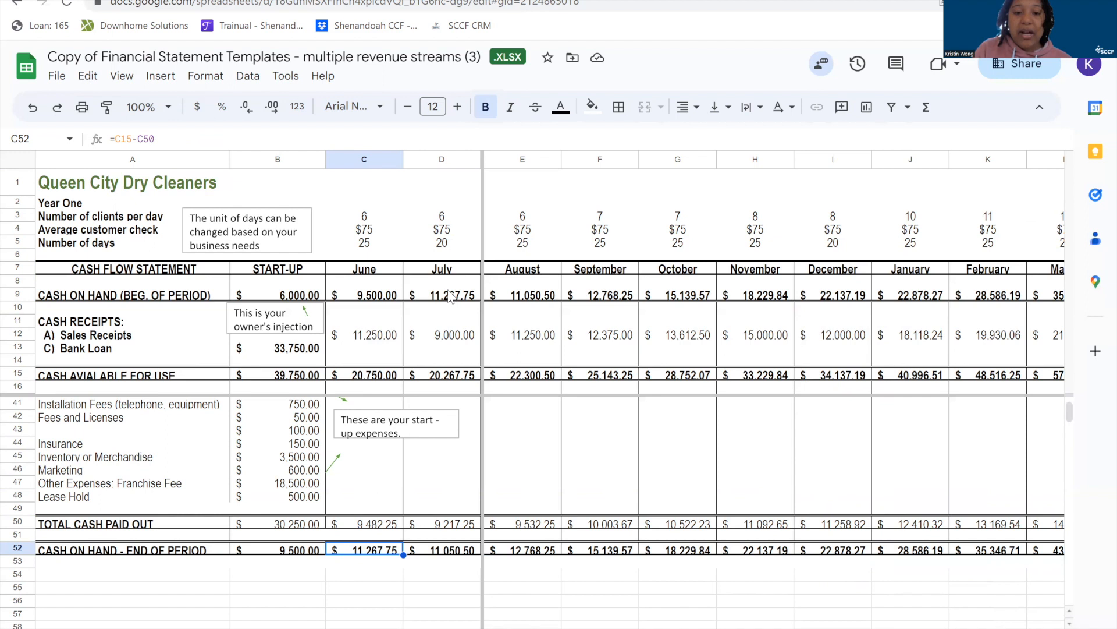
Compare June's end-of-period cash in C52 with July's beginning cash on hand formula in D9.
{"action": "left_click", "coordinate": [373, 271]}
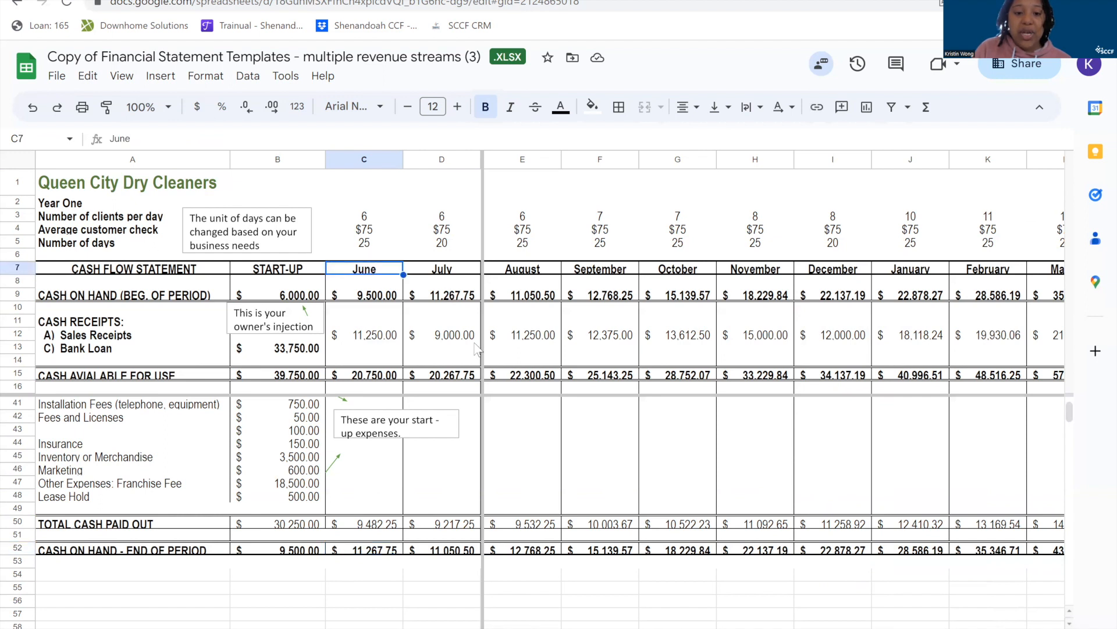
{"action": "left_click", "coordinate": [369, 554]}
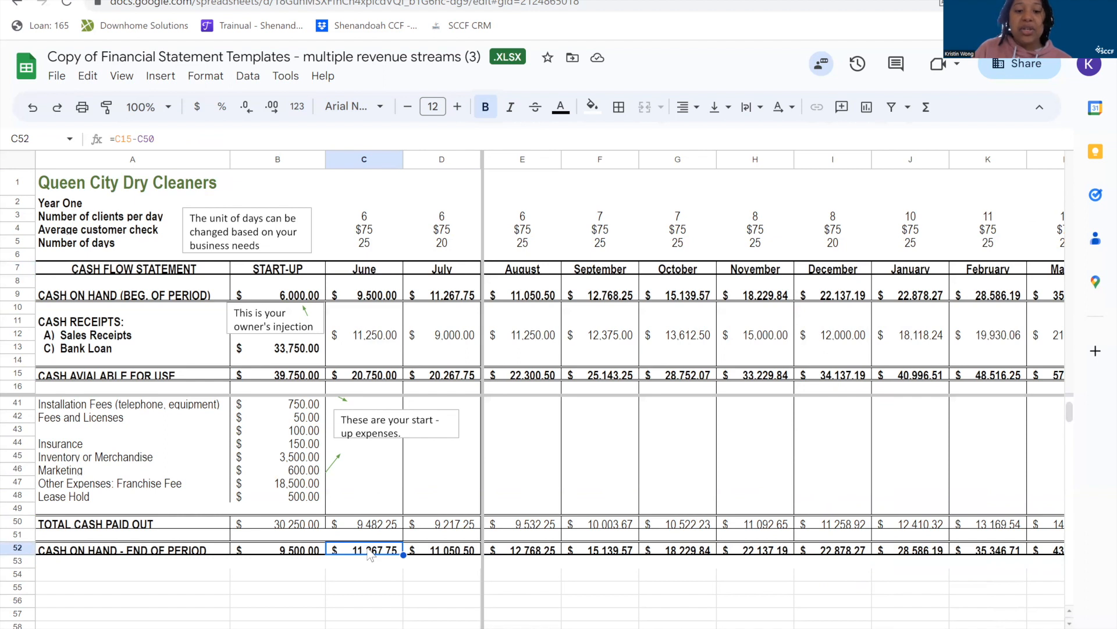
{"action": "left_click", "coordinate": [455, 288]}
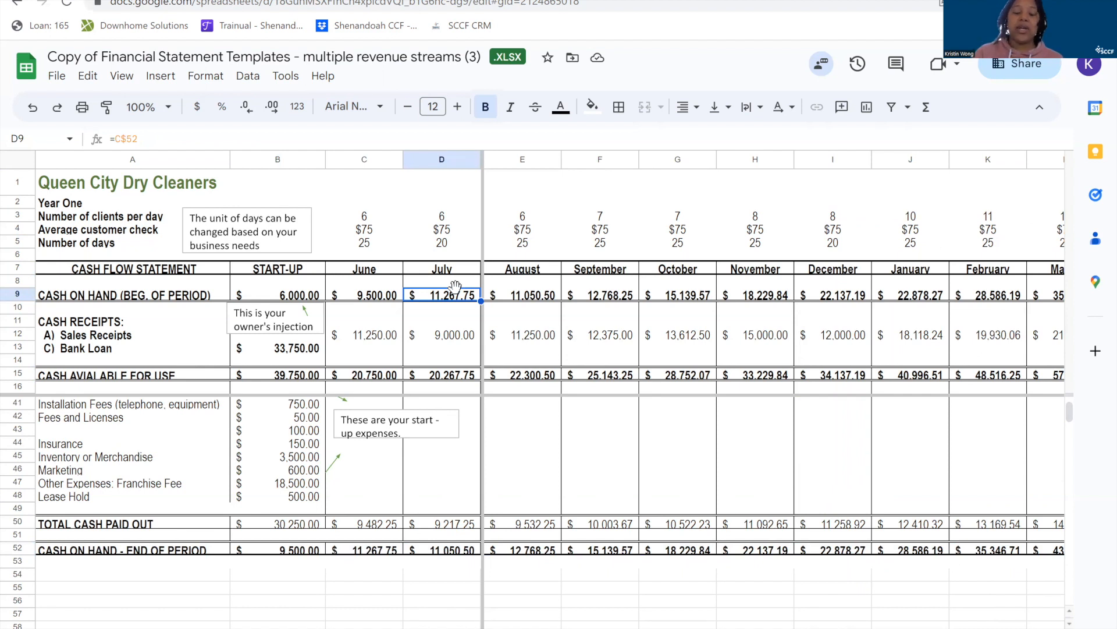
{"action": "left_click", "coordinate": [365, 497]}
{"action": "scroll", "coordinate": [365, 499], "scroll_direction": "up", "scroll_amount": 3}
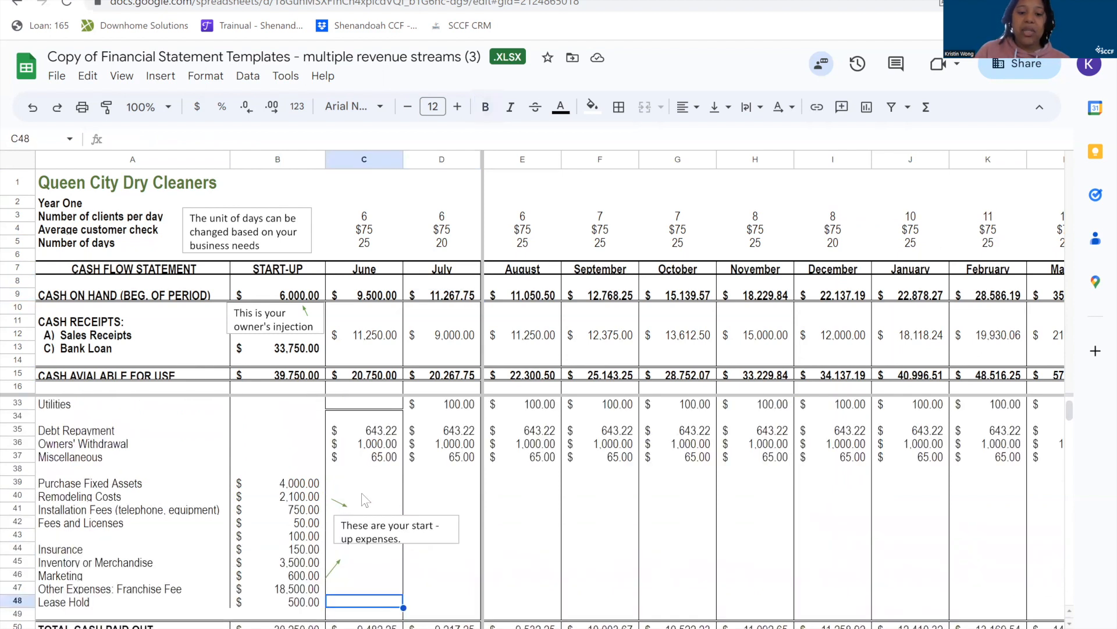
{"action": "scroll", "coordinate": [365, 499], "scroll_direction": "up", "scroll_amount": 3}
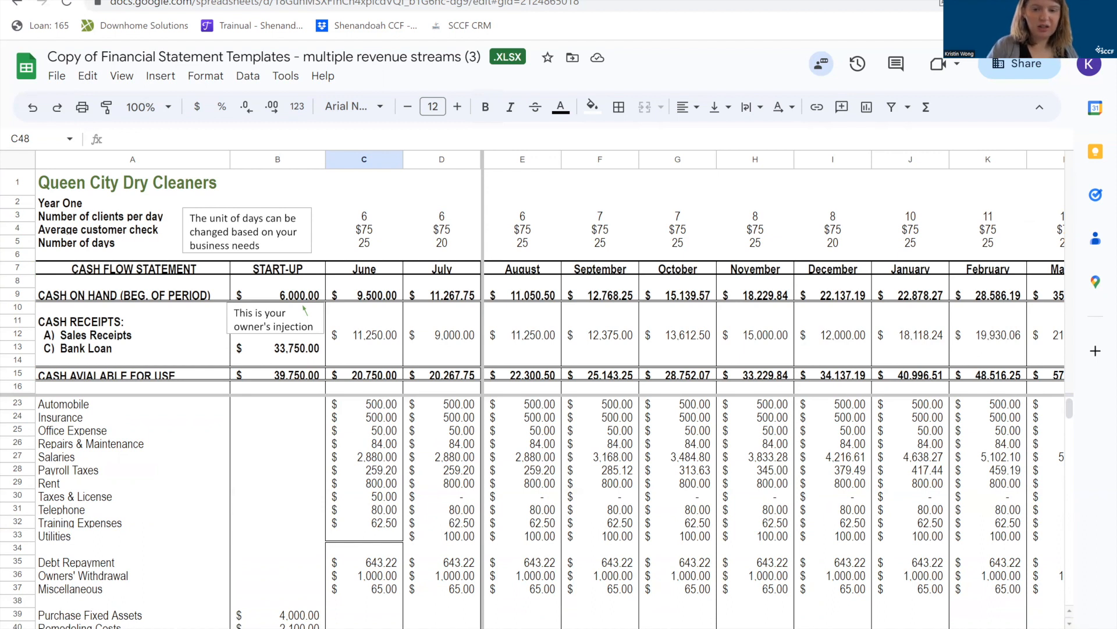
Switch to the cash flow sheet with the headshot and family portrait revenue streams and review its operating and start-up expenses.
{"action": "left_click", "coordinate": [594, 627]}
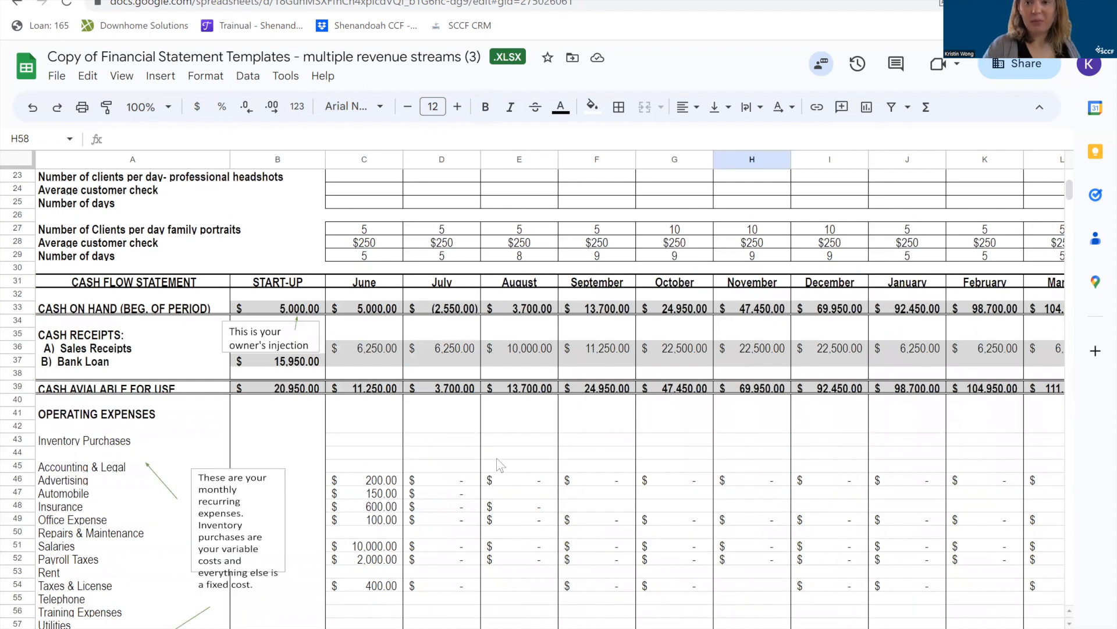
{"action": "scroll", "coordinate": [498, 464], "scroll_direction": "up", "scroll_amount": 1}
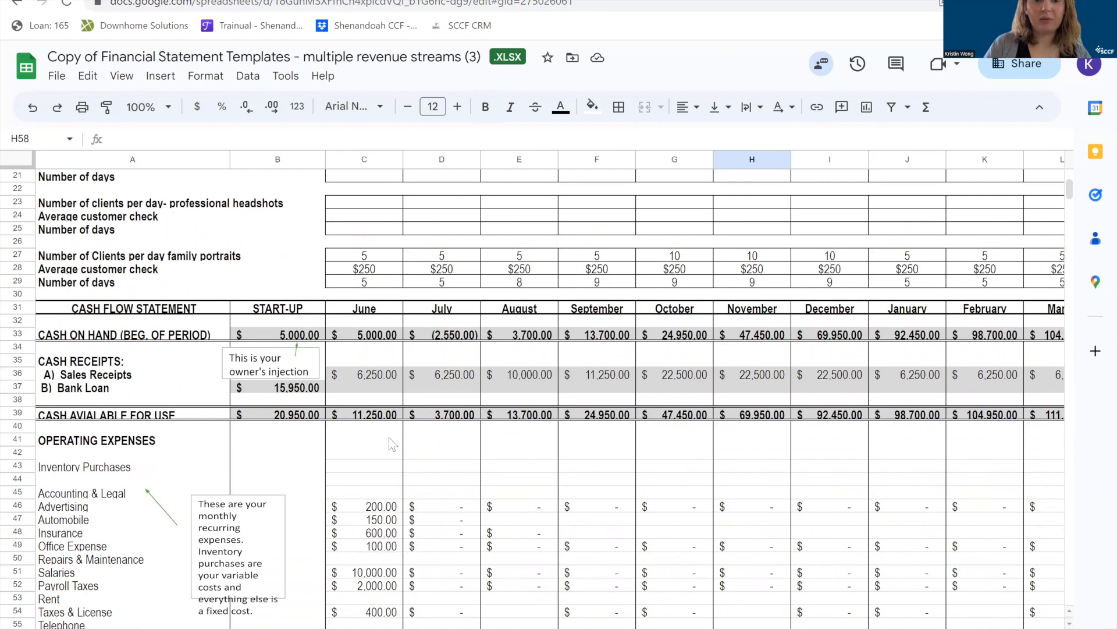
{"action": "scroll", "coordinate": [257, 483], "scroll_direction": "down", "scroll_amount": 8}
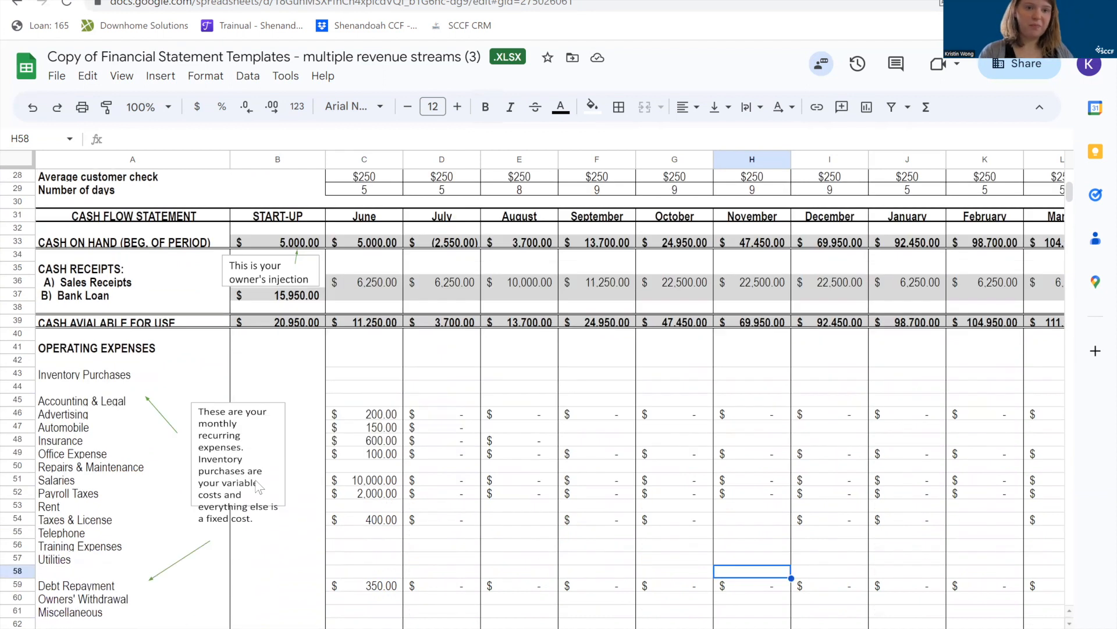
{"action": "scroll", "coordinate": [258, 486], "scroll_direction": "down", "scroll_amount": 1}
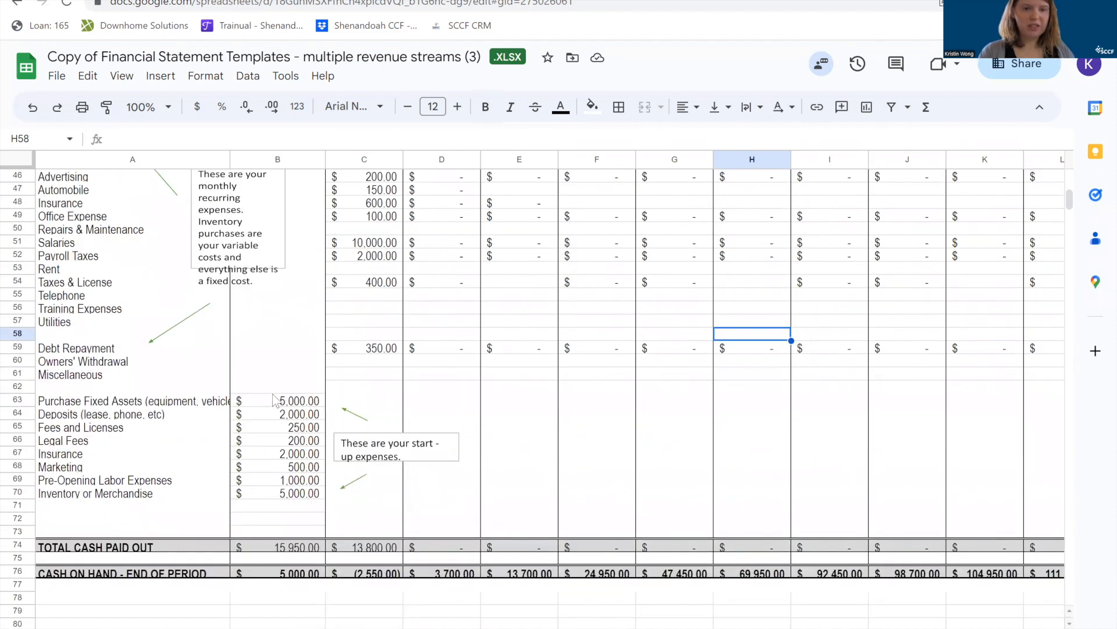
{"action": "left_click", "coordinate": [274, 386]}
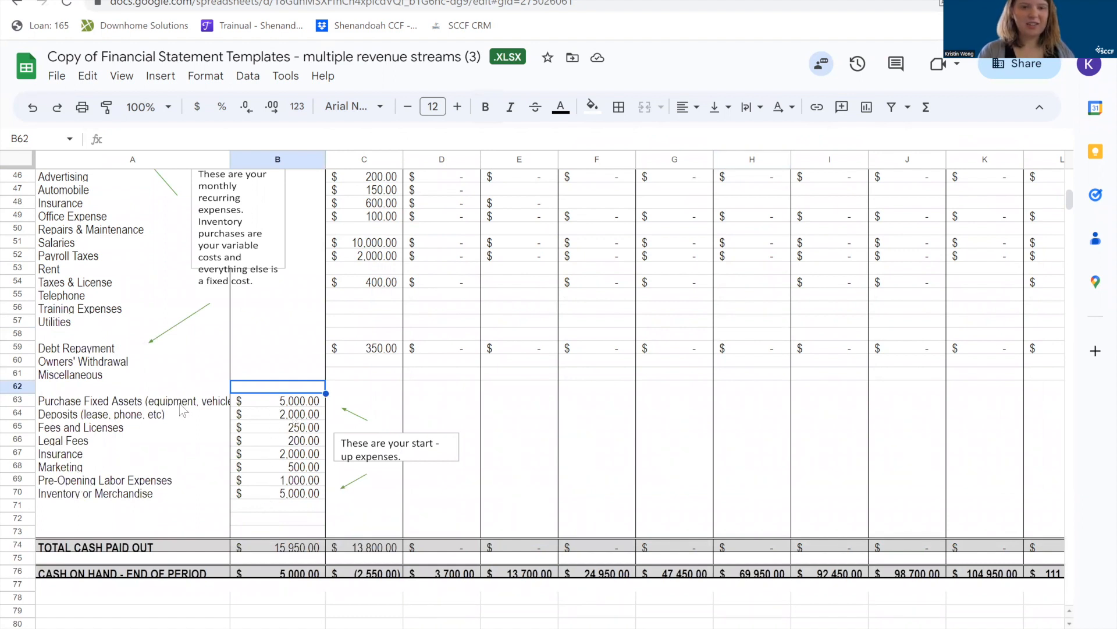
{"action": "scroll", "coordinate": [183, 410], "scroll_direction": "up", "scroll_amount": 5}
{"action": "scroll", "coordinate": [183, 411], "scroll_direction": "up", "scroll_amount": 3}
{"action": "scroll", "coordinate": [218, 493], "scroll_direction": "down", "scroll_amount": 7}
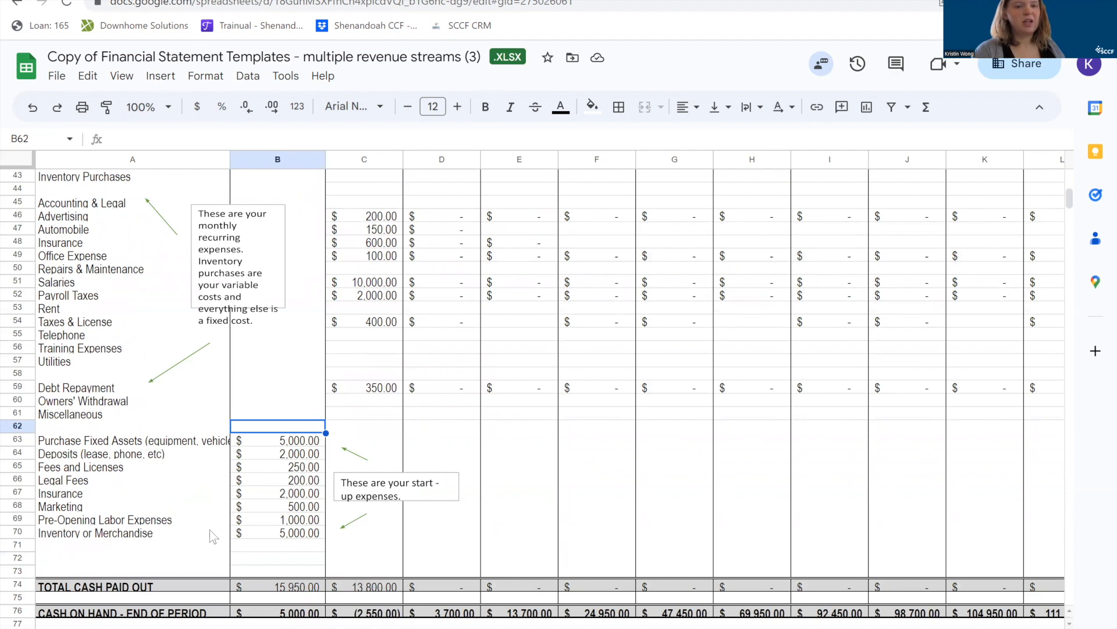
Inspect the Inventory or Merchandise and Fees and Licenses start-up links, and view the actions for row 71 without applying any.
{"action": "left_click", "coordinate": [263, 534]}
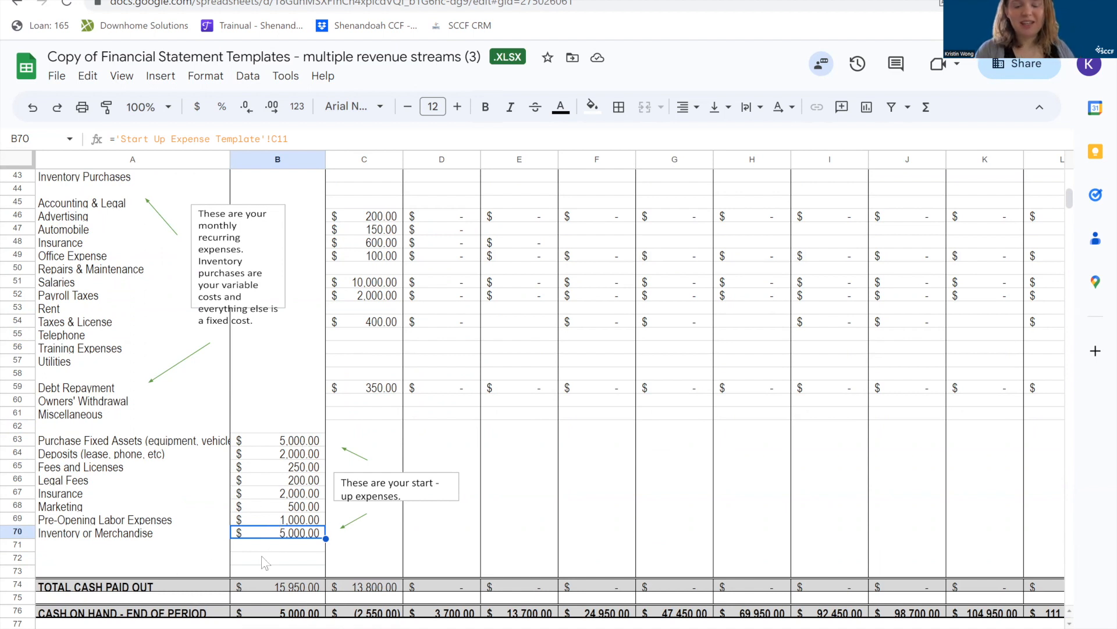
{"action": "left_click", "coordinate": [14, 544]}
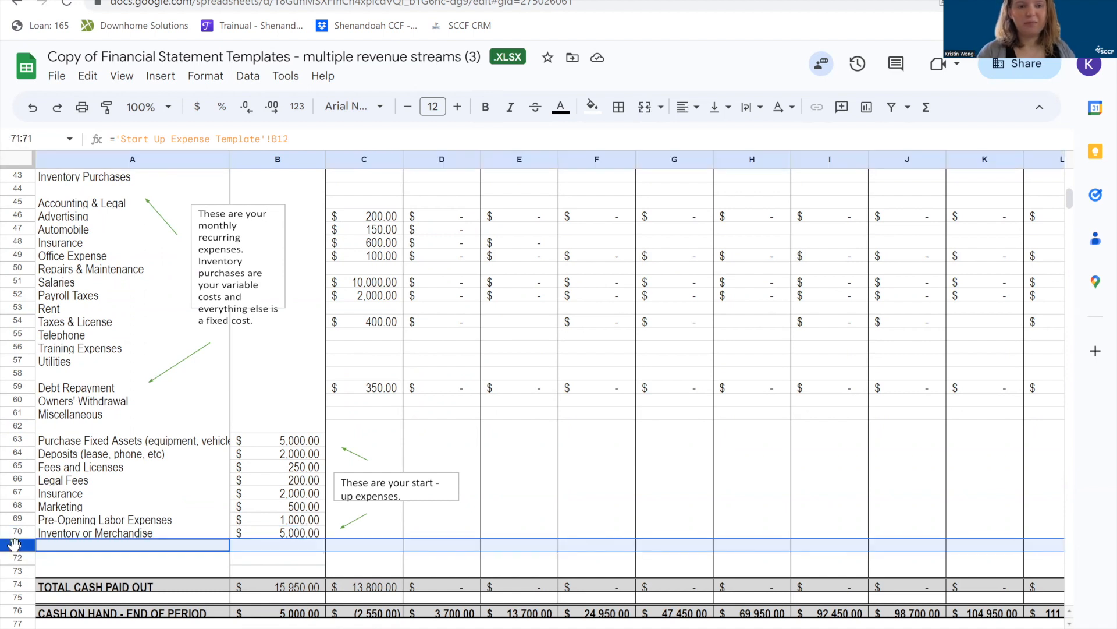
{"action": "right_click", "coordinate": [14, 544]}
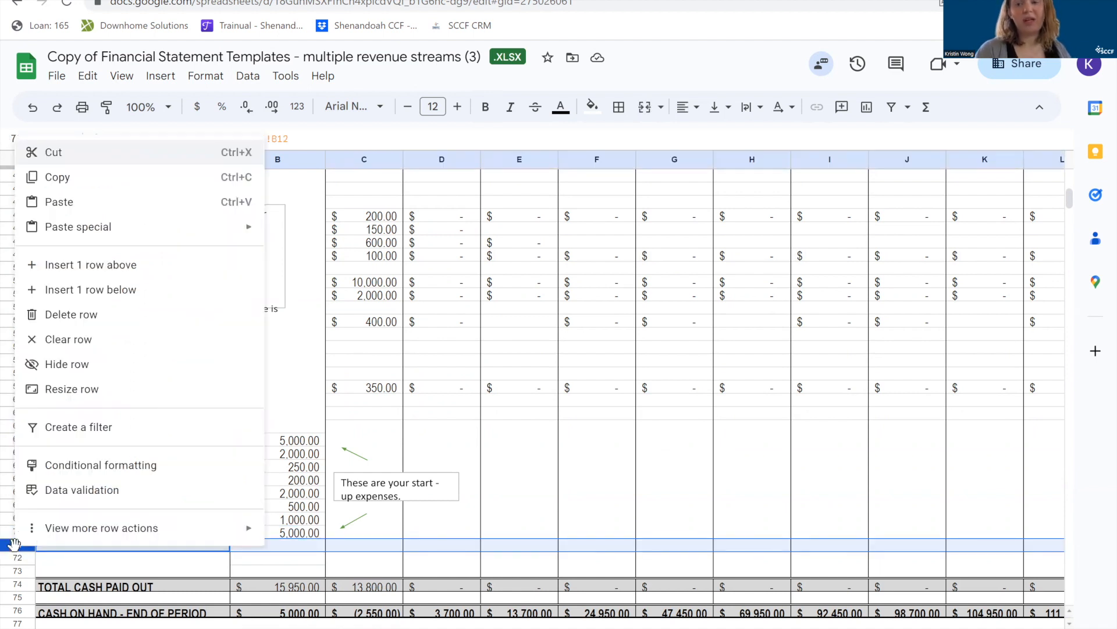
{"action": "left_click", "coordinate": [303, 472]}
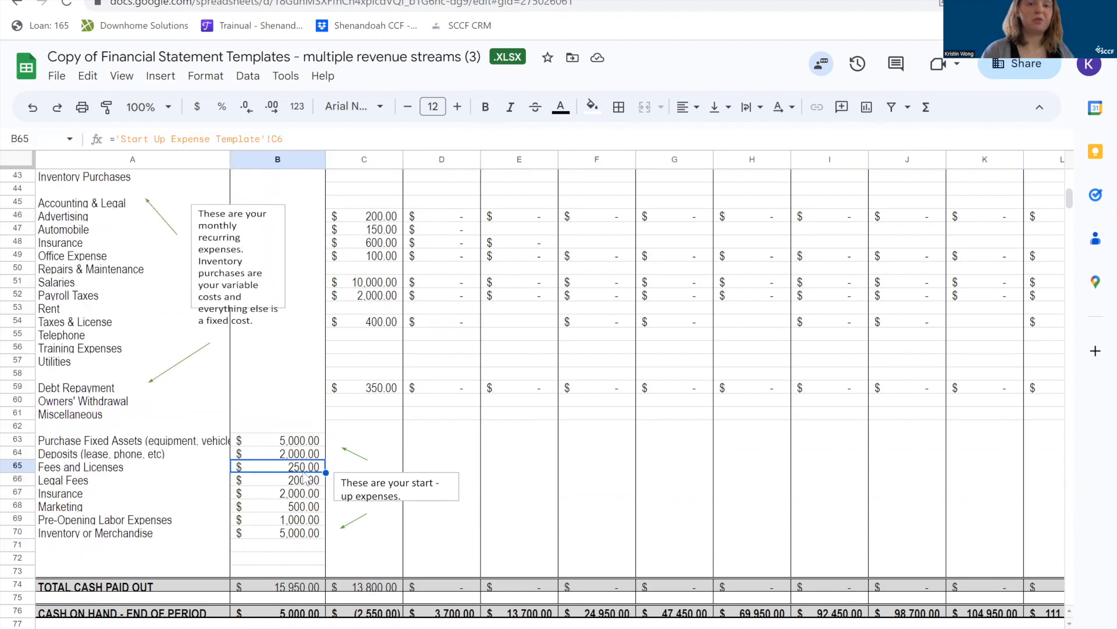
Inspect the start-up column formulas for Bank Loan in B37, beginning cash on hand in B33 and cash available in B39.
{"action": "scroll", "coordinate": [303, 477], "scroll_direction": "up", "scroll_amount": 5}
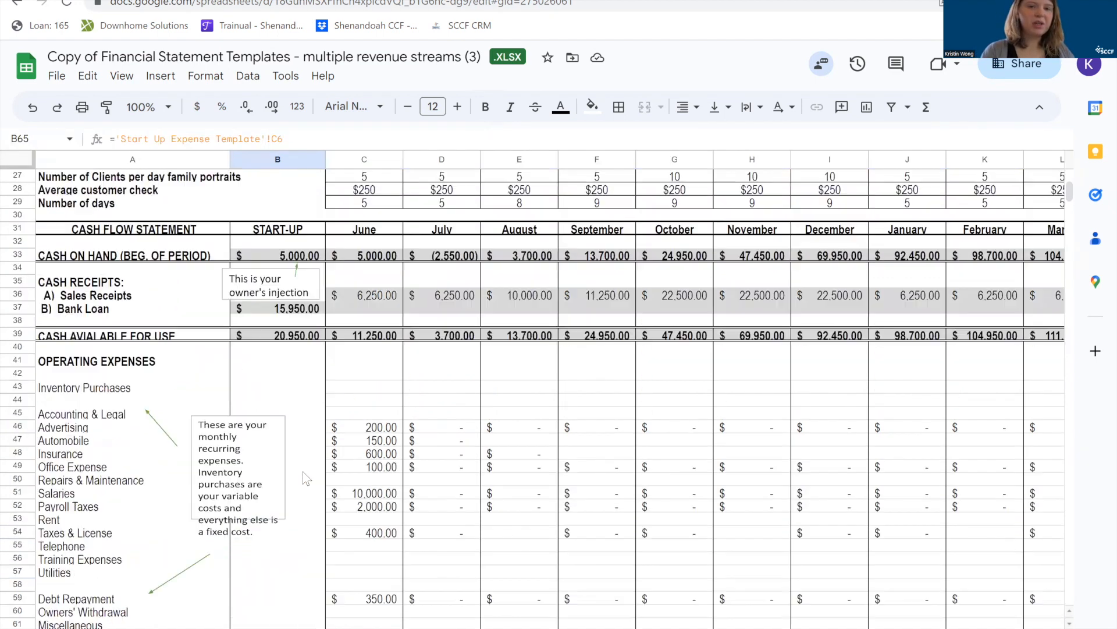
{"action": "scroll", "coordinate": [303, 472], "scroll_direction": "down", "scroll_amount": 2}
{"action": "scroll", "coordinate": [303, 473], "scroll_direction": "up", "scroll_amount": 3}
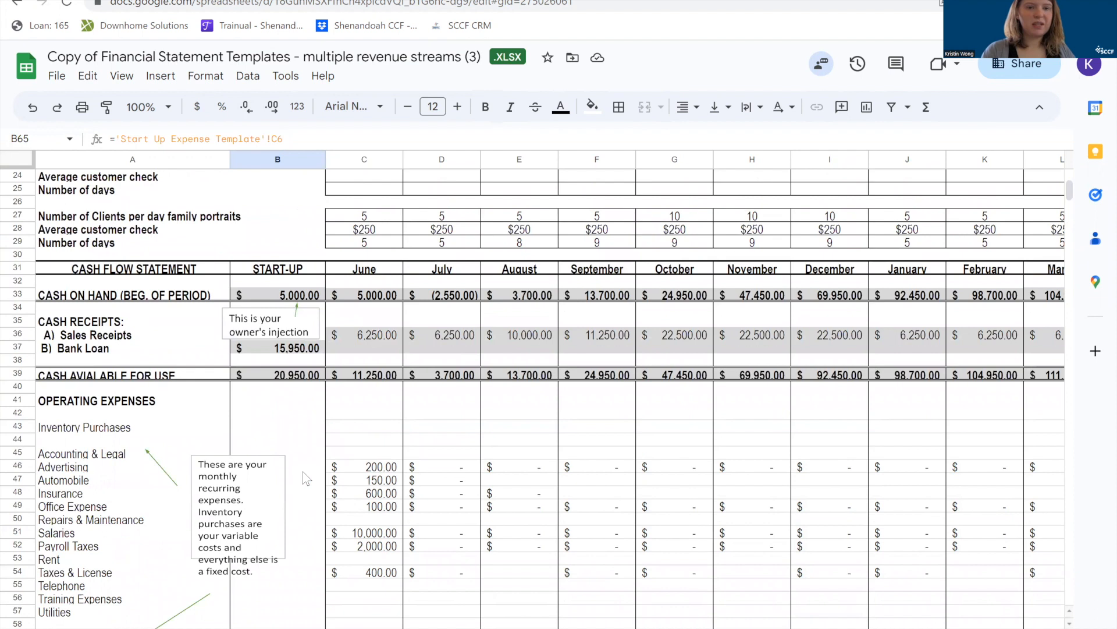
{"action": "left_click", "coordinate": [296, 352]}
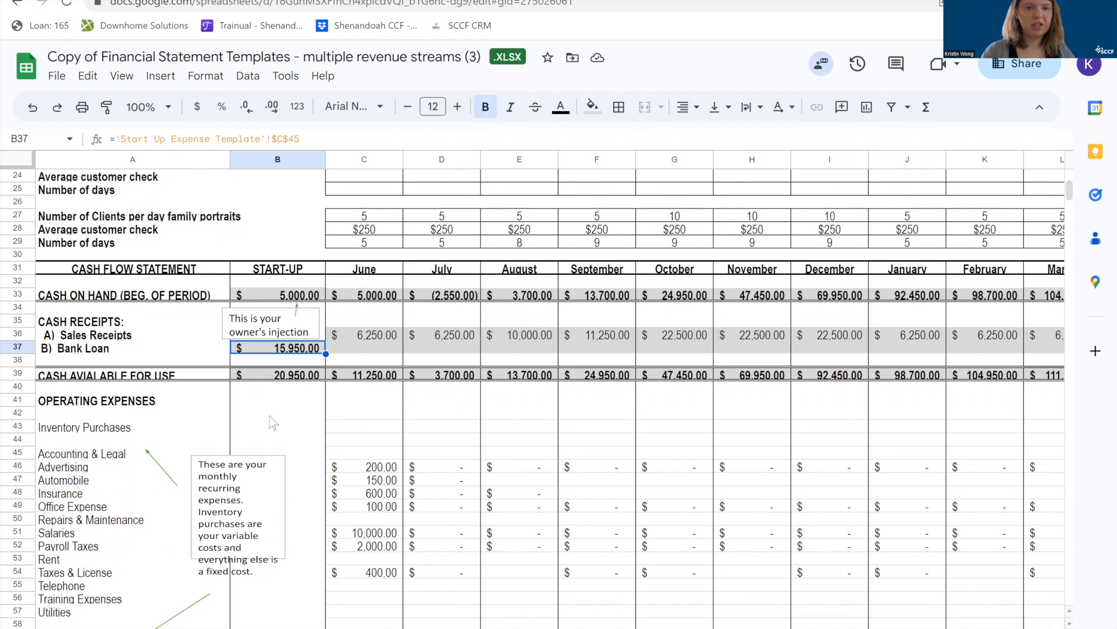
{"action": "left_click", "coordinate": [265, 295]}
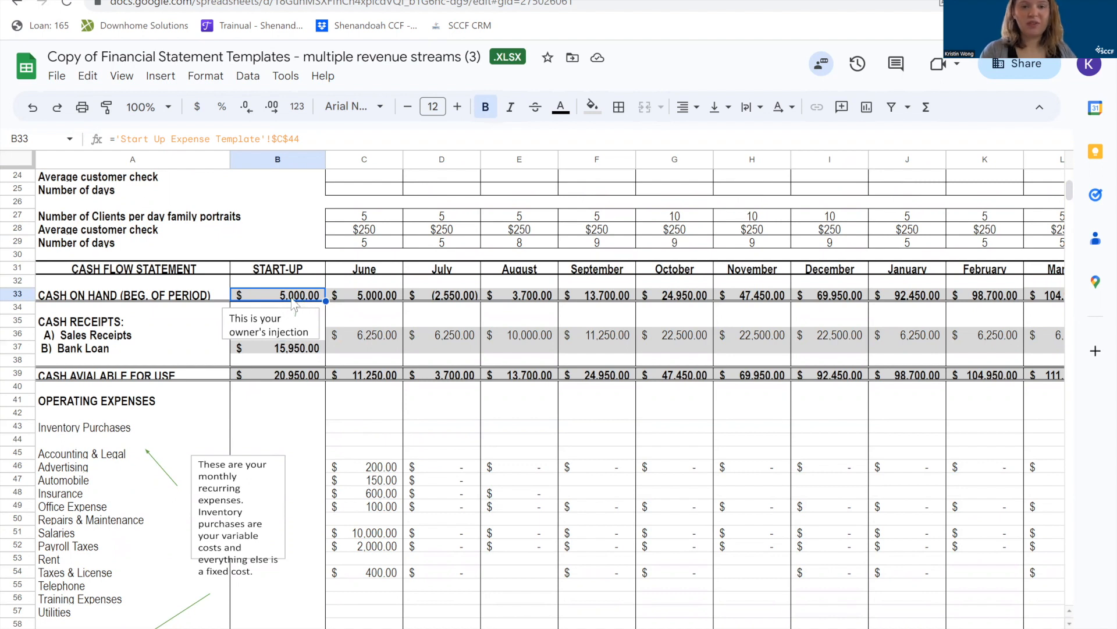
{"action": "left_click", "coordinate": [257, 378]}
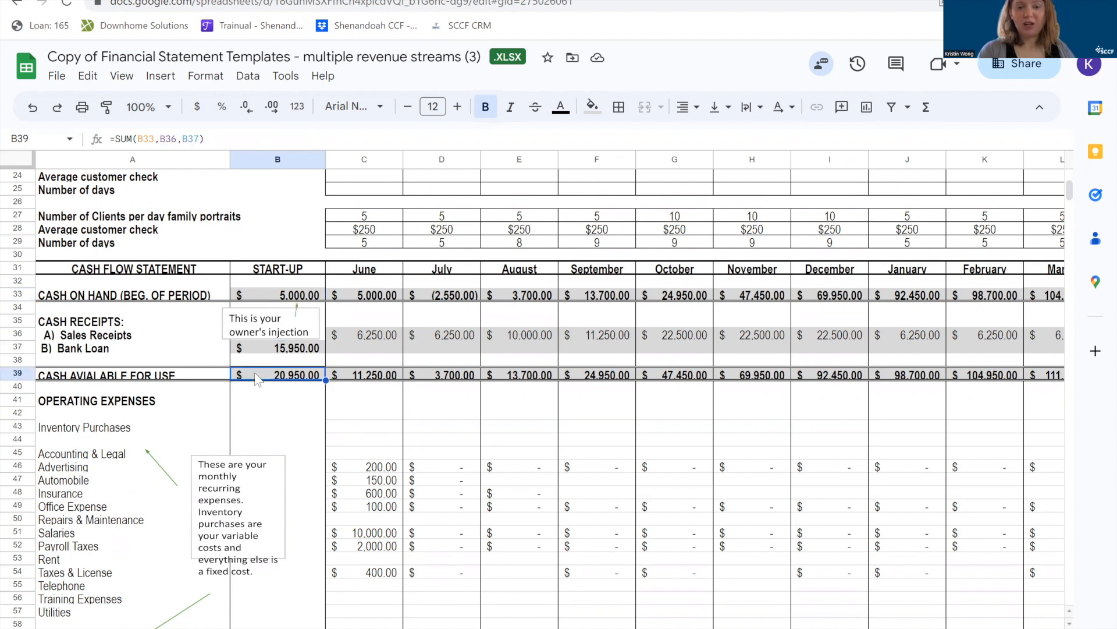
{"action": "scroll", "coordinate": [257, 379], "scroll_direction": "down", "scroll_amount": 1}
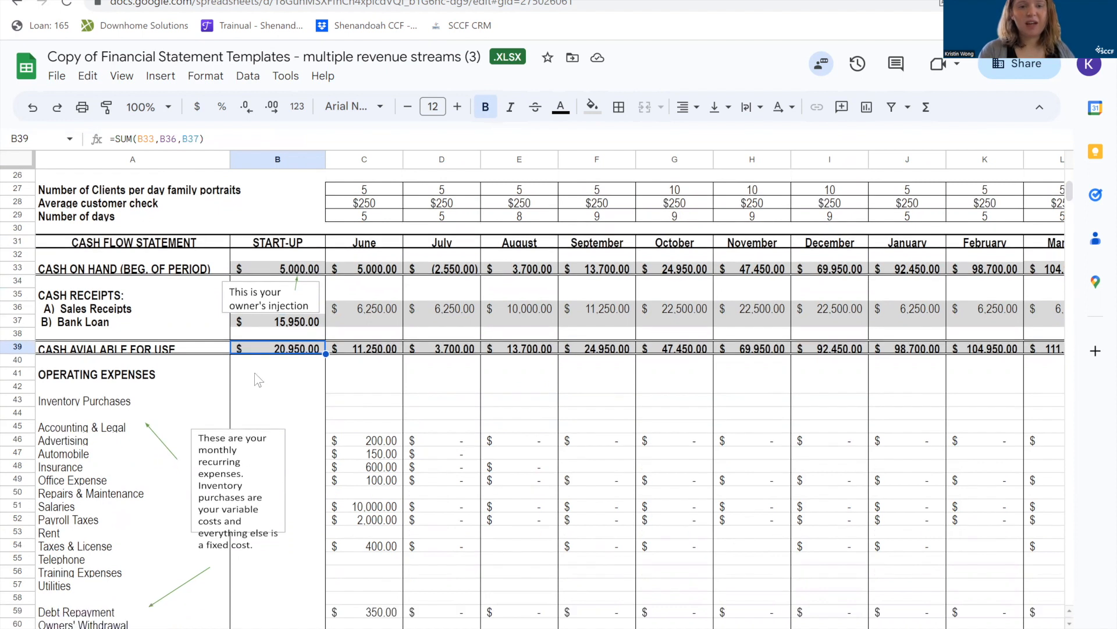
Inspect the start-up Total Cash Paid Out formula in B74 and highlight the Total Cash Paid Out and end-of-period Cash on Hand rows.
{"action": "scroll", "coordinate": [257, 378], "scroll_direction": "down", "scroll_amount": 5}
{"action": "scroll", "coordinate": [257, 379], "scroll_direction": "down", "scroll_amount": 4}
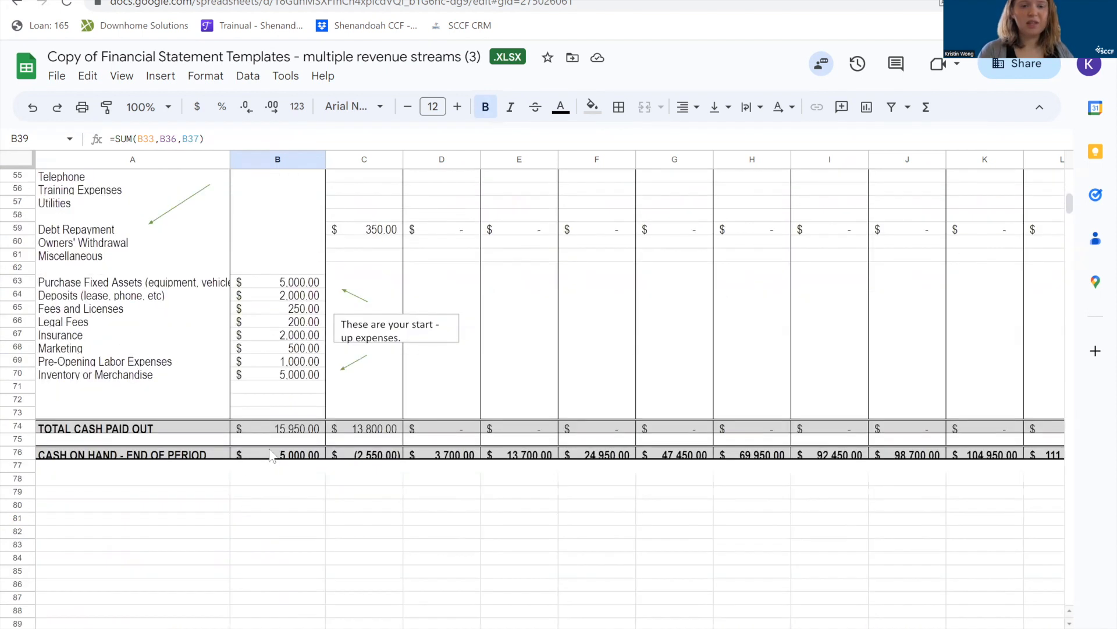
{"action": "left_click", "coordinate": [298, 431]}
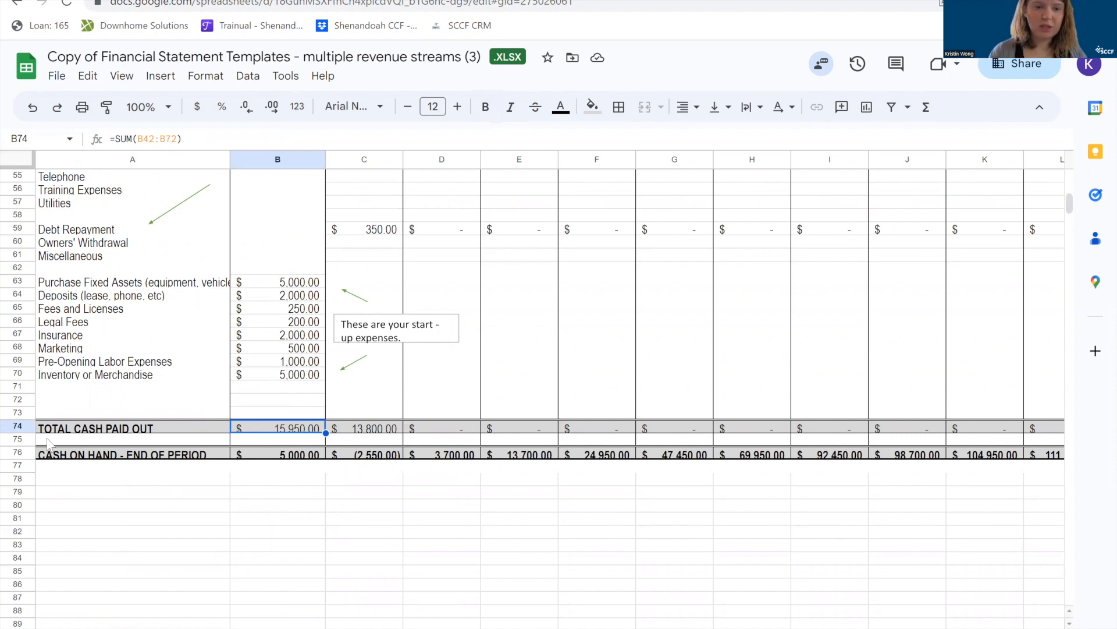
{"action": "left_click", "coordinate": [18, 427]}
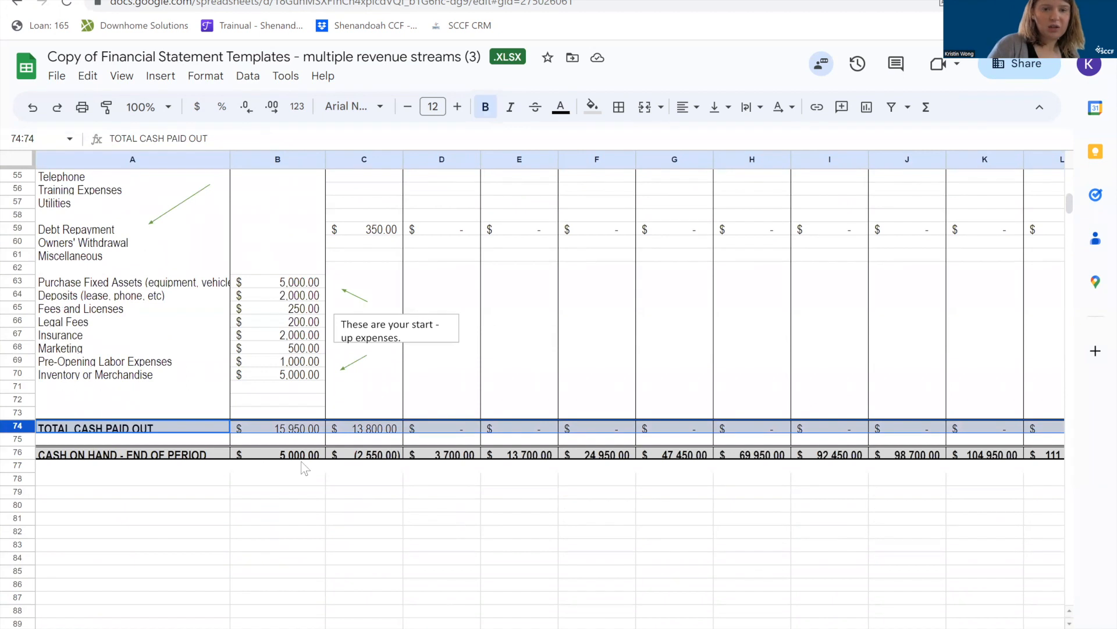
{"action": "left_click", "coordinate": [19, 453]}
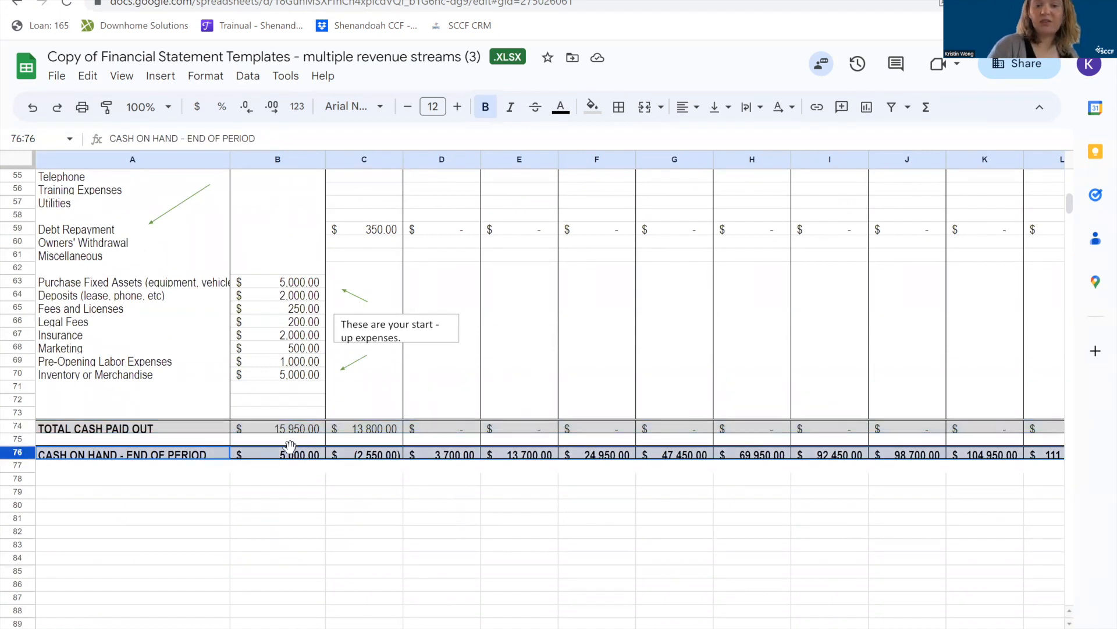
{"action": "left_click", "coordinate": [293, 467]}
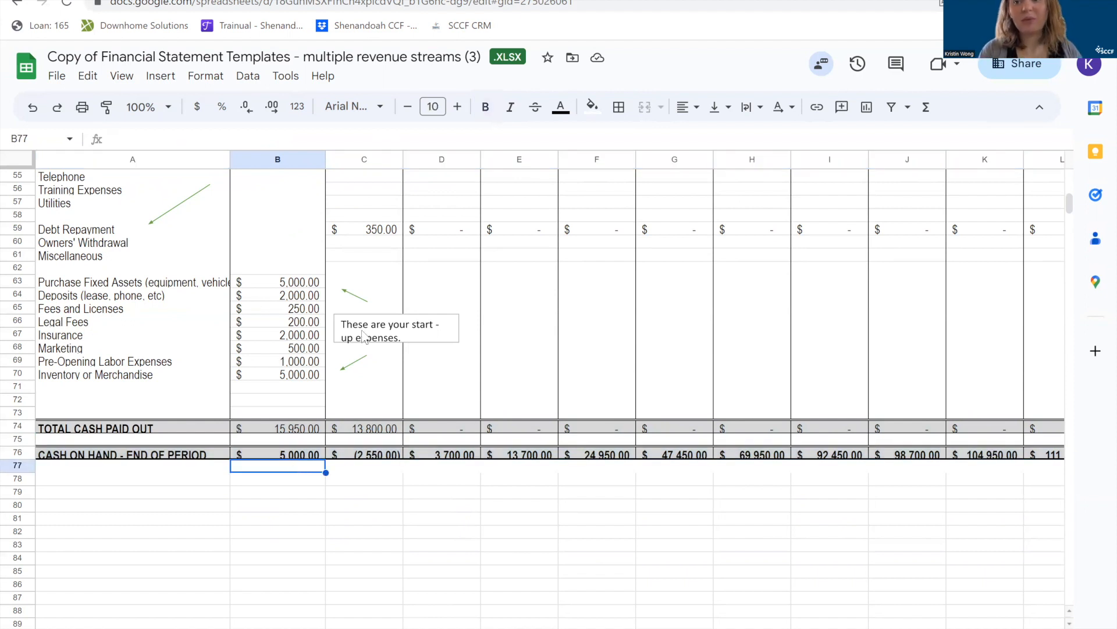
Review the revenue stream blocks above the cash flow statement, including the family portrait client and average customer check labels in A27 and A28.
{"action": "scroll", "coordinate": [364, 337], "scroll_direction": "up", "scroll_amount": 5}
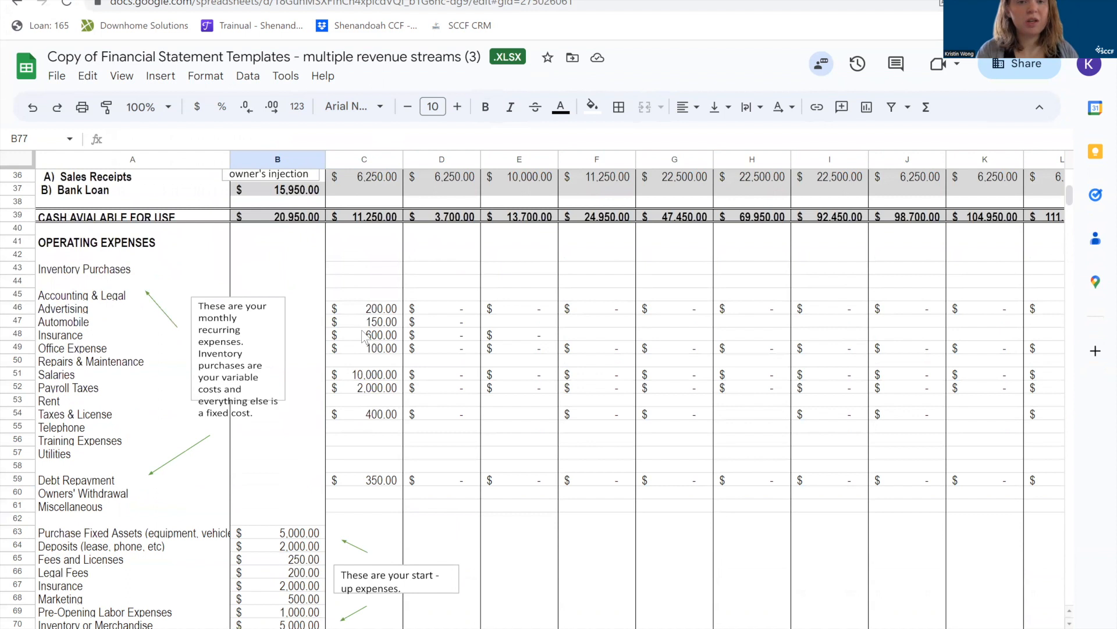
{"action": "scroll", "coordinate": [365, 336], "scroll_direction": "up", "scroll_amount": 2}
{"action": "scroll", "coordinate": [364, 337], "scroll_direction": "up", "scroll_amount": 1}
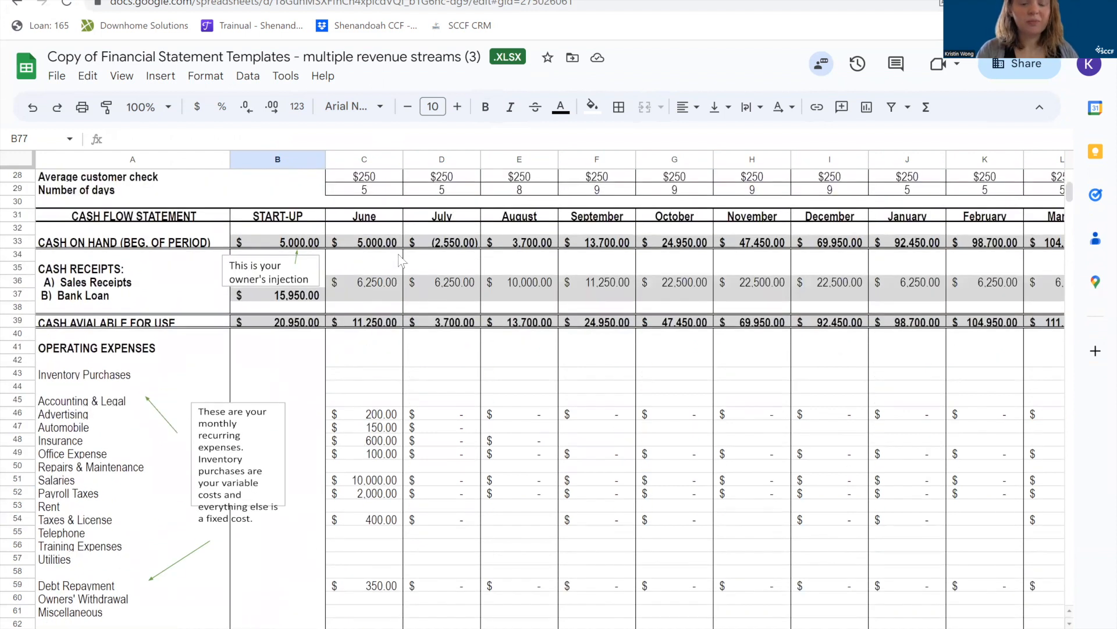
{"action": "scroll", "coordinate": [355, 240], "scroll_direction": "up", "scroll_amount": 1}
{"action": "scroll", "coordinate": [357, 239], "scroll_direction": "up", "scroll_amount": 2}
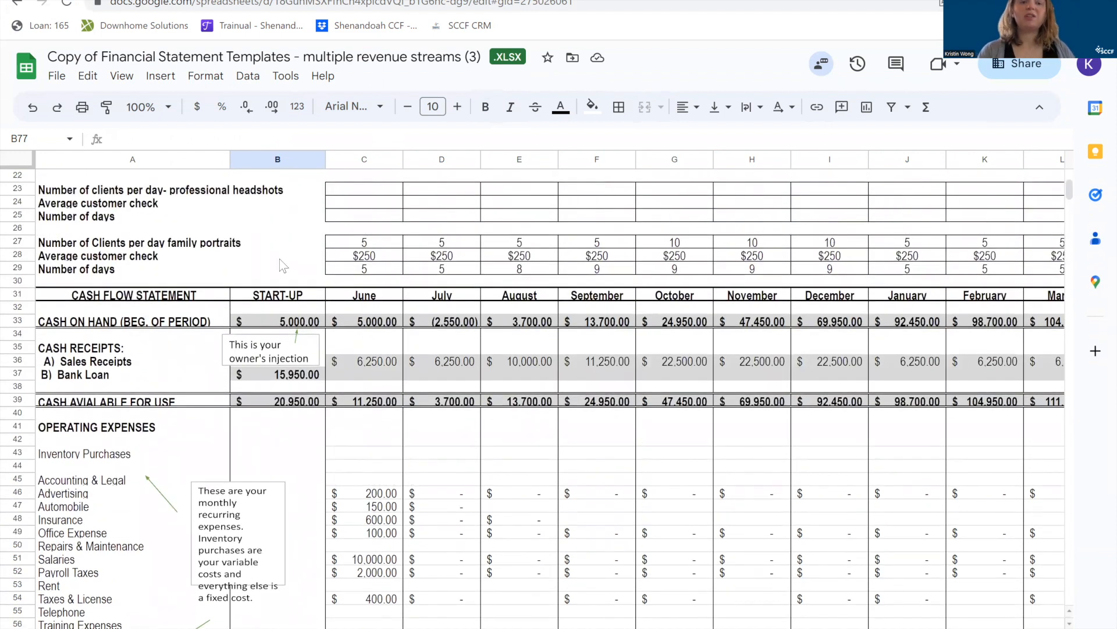
{"action": "scroll", "coordinate": [281, 265], "scroll_direction": "up", "scroll_amount": 7}
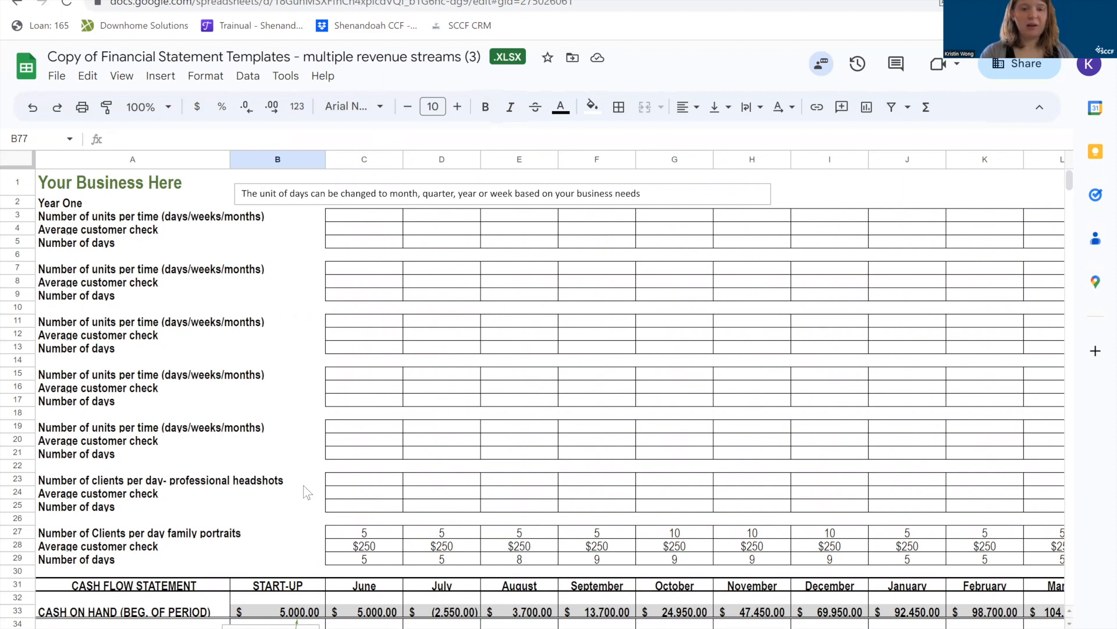
{"action": "left_click", "coordinate": [164, 537]}
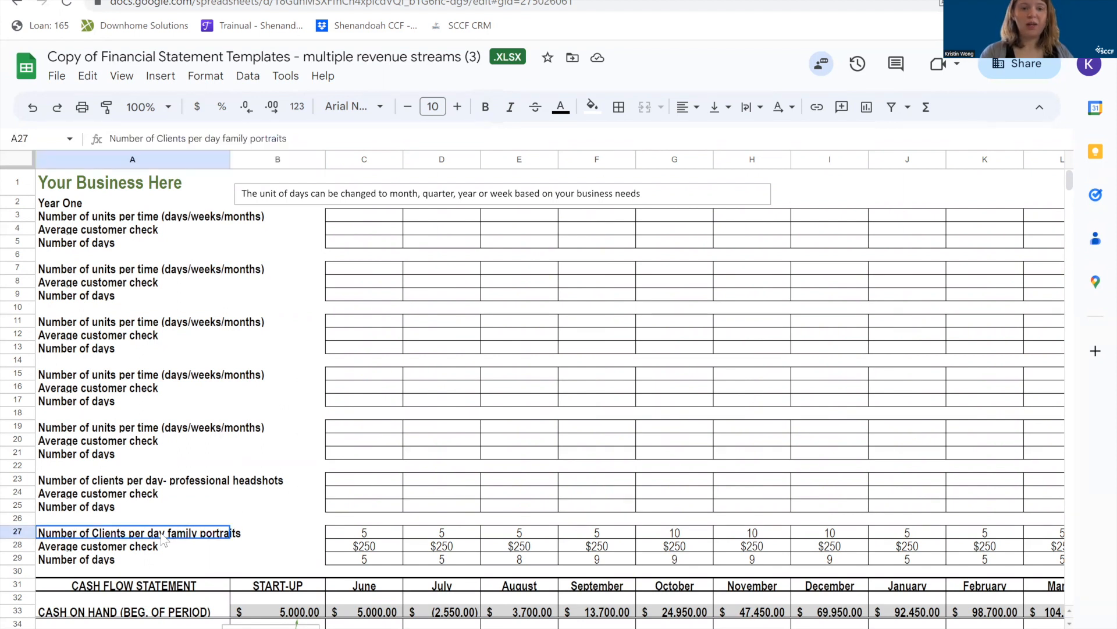
{"action": "left_click", "coordinate": [95, 549]}
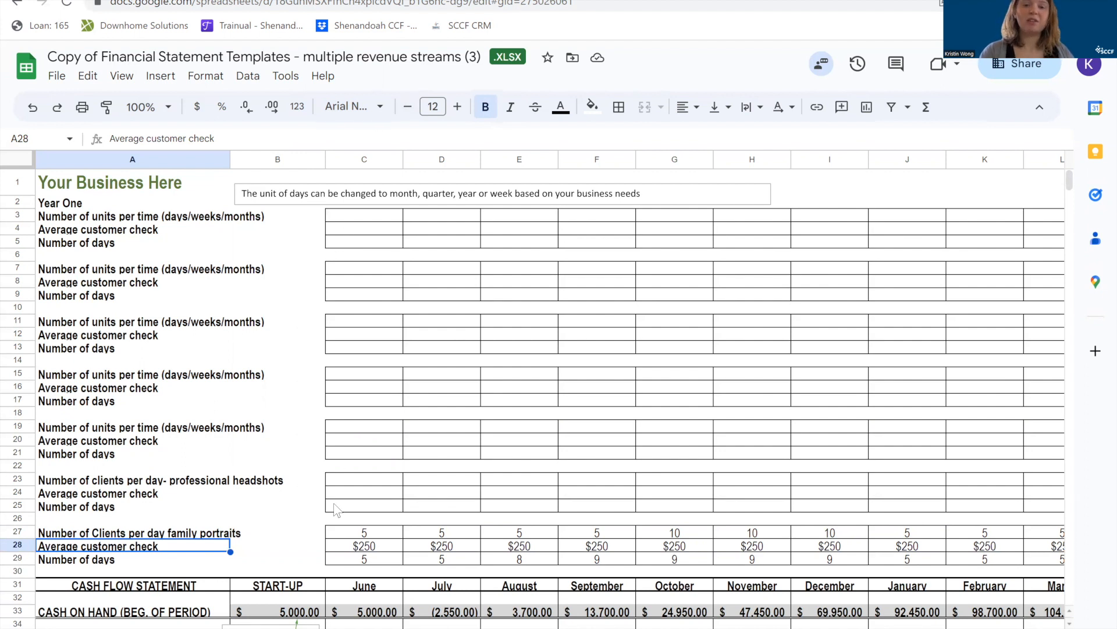
View the actions available for row 7, the second revenue block's units row, without applying any.
{"action": "left_click", "coordinate": [18, 267]}
{"action": "right_click", "coordinate": [18, 267]}
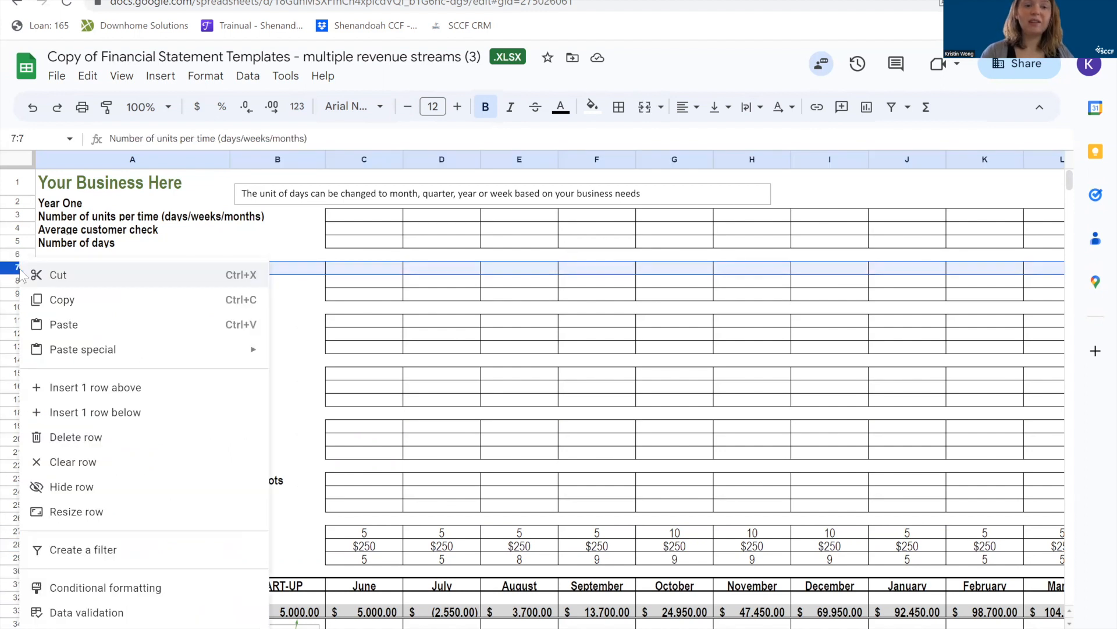
{"action": "left_click", "coordinate": [393, 336]}
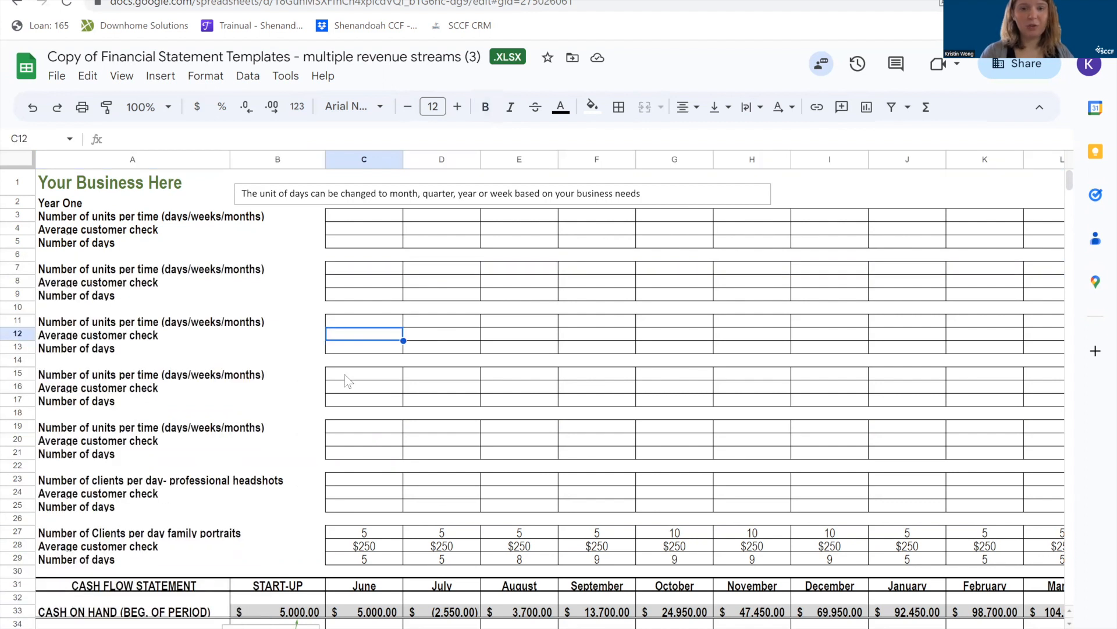
Compare the professional headshots clients row 23 with the family portraits clients row 27, including June's cells C23 and C27.
{"action": "scroll", "coordinate": [348, 381], "scroll_direction": "down", "scroll_amount": 5}
{"action": "left_click", "coordinate": [369, 375]}
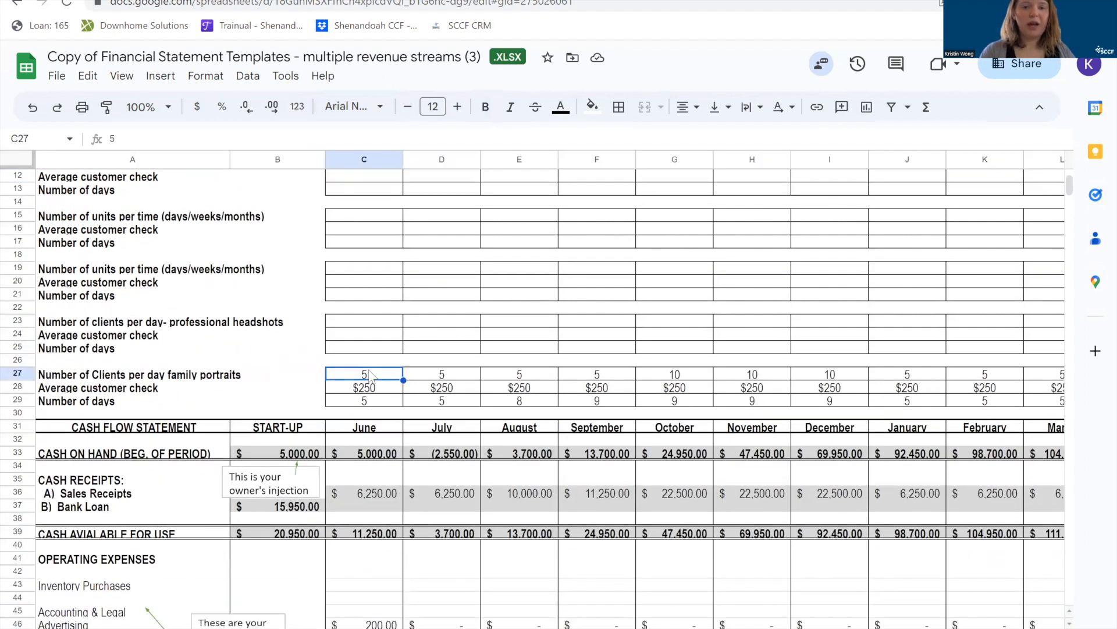
{"action": "left_click", "coordinate": [376, 325]}
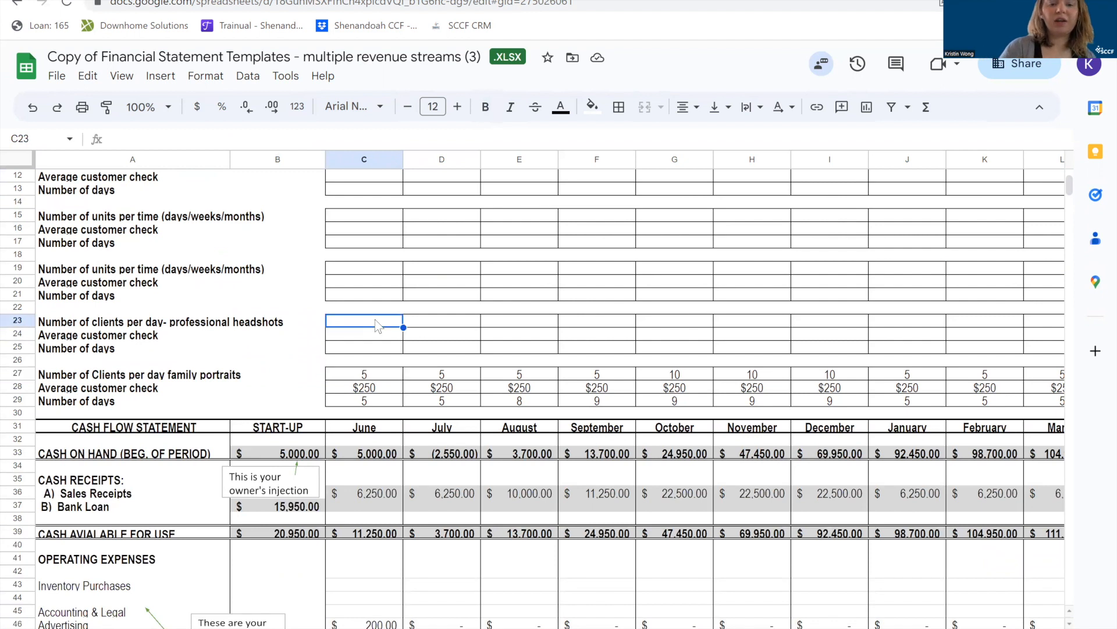
{"action": "left_click", "coordinate": [196, 321]}
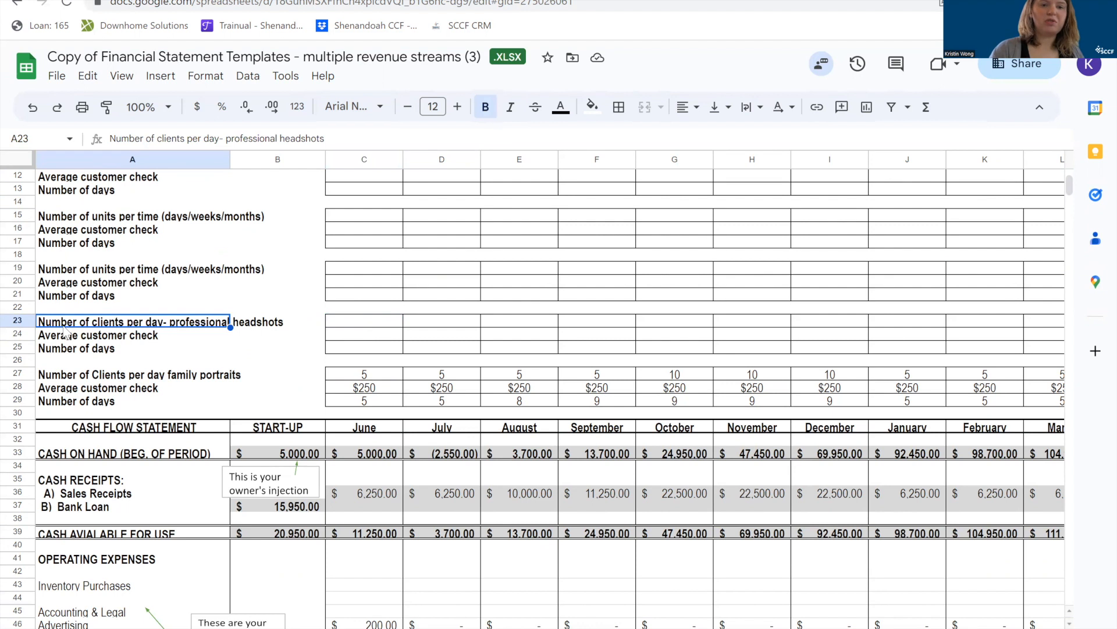
{"action": "left_click", "coordinate": [17, 320]}
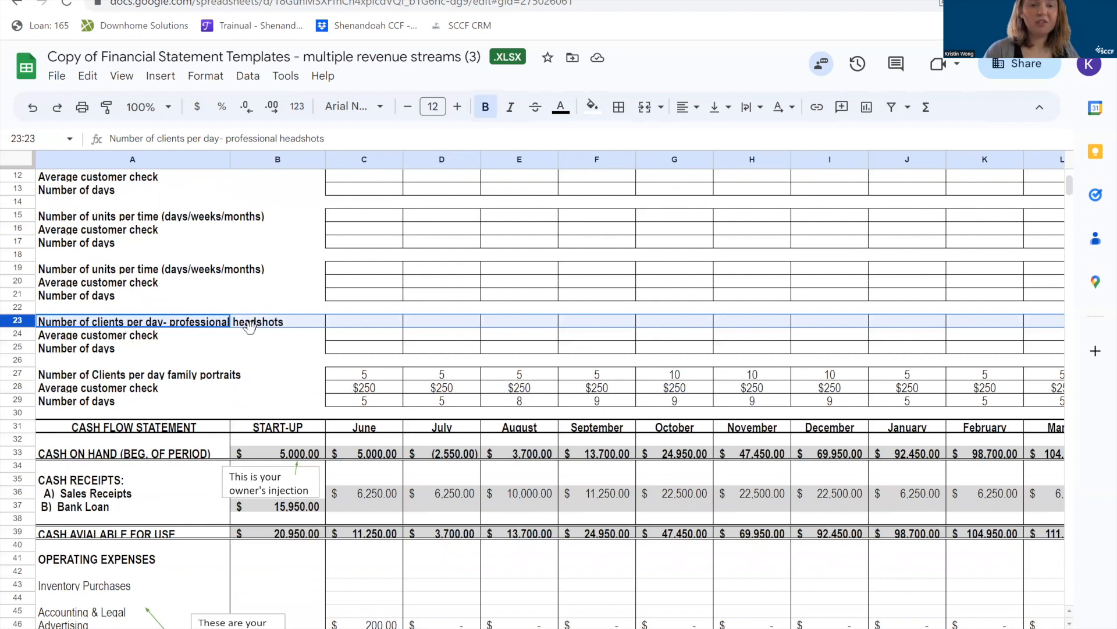
{"action": "left_click", "coordinate": [13, 372]}
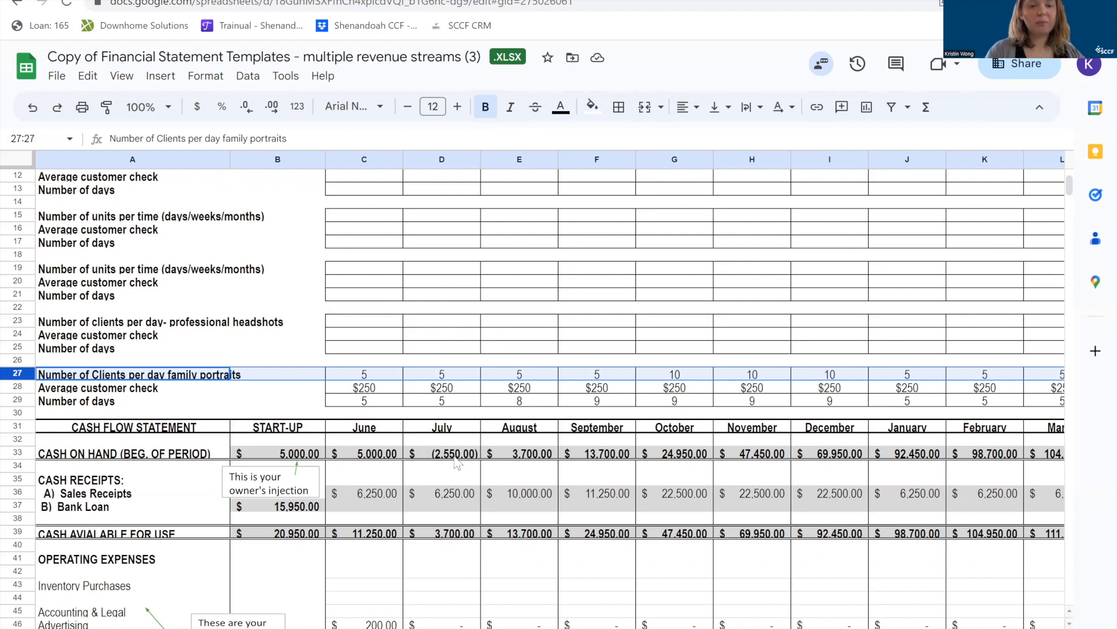
Inspect June's family portrait inputs in C27:C29 for clients per day, average customer check and number of days.
{"action": "left_click", "coordinate": [384, 377]}
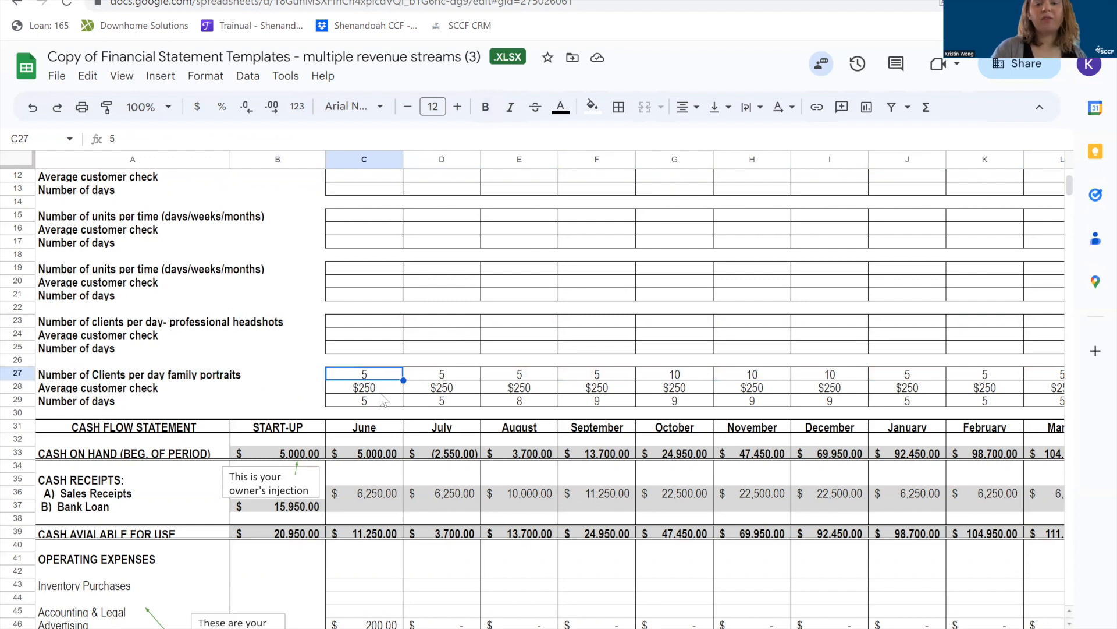
{"action": "left_click", "coordinate": [384, 390]}
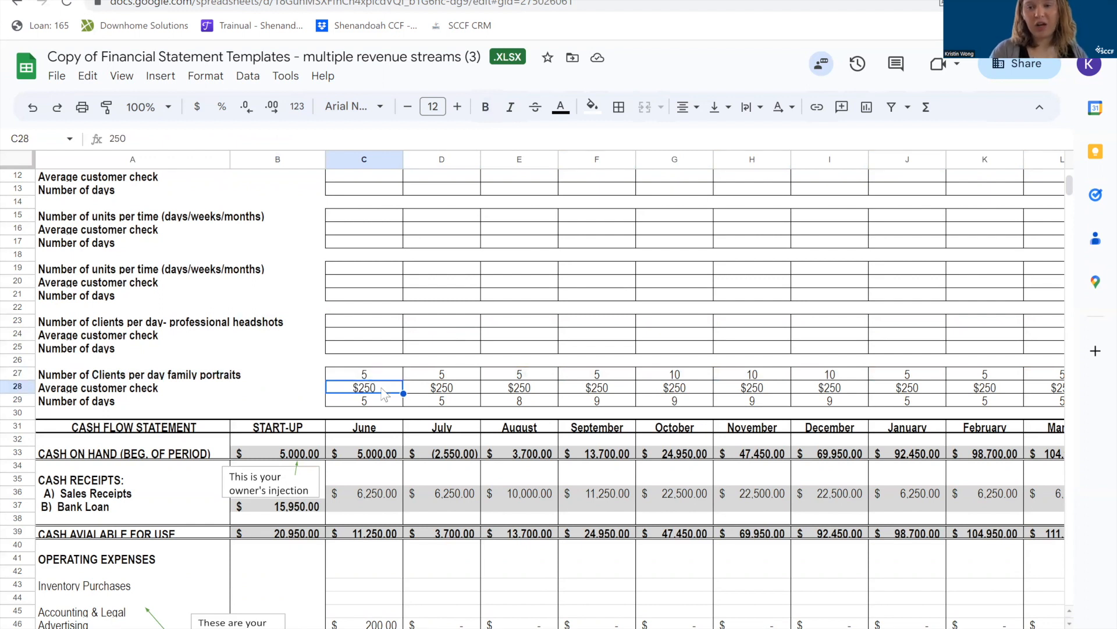
{"action": "left_click", "coordinate": [375, 402]}
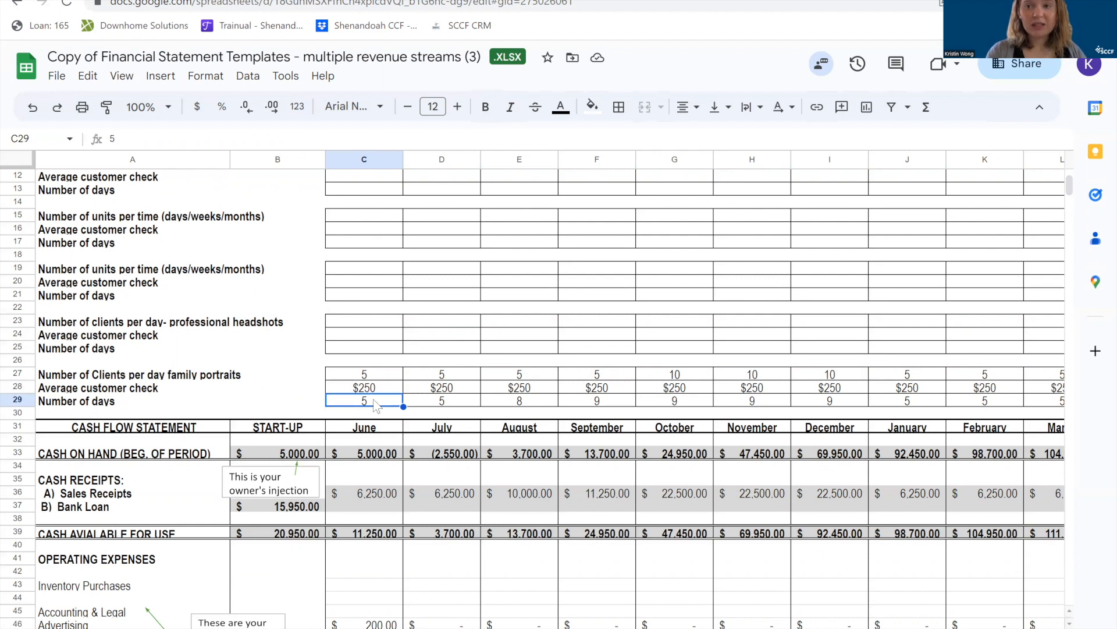
{"action": "left_click", "coordinate": [372, 424]}
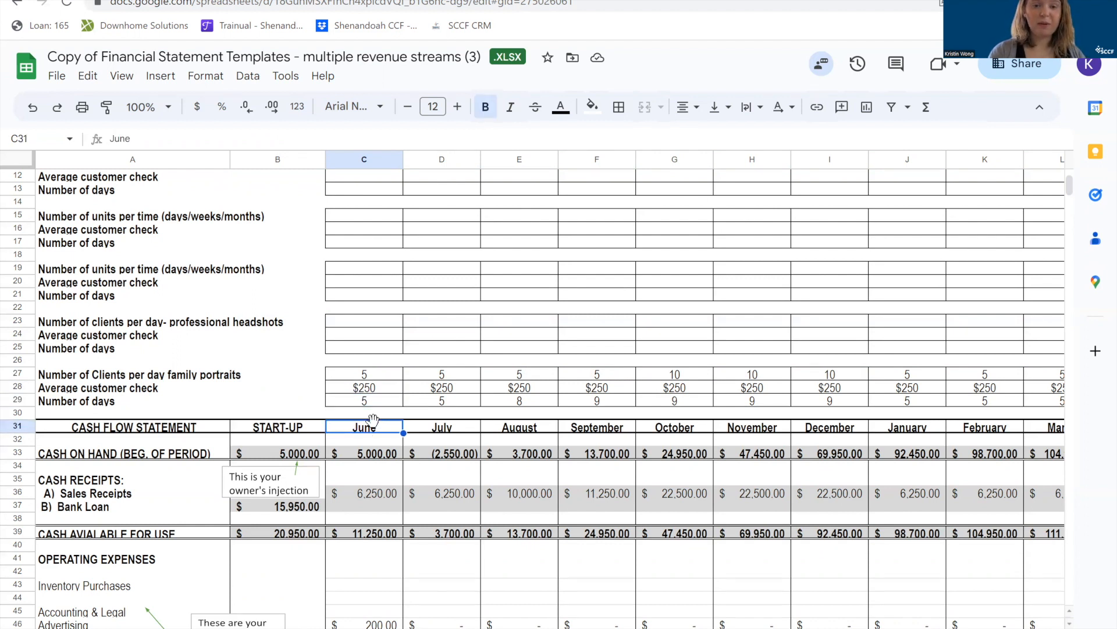
{"action": "left_click", "coordinate": [383, 403]}
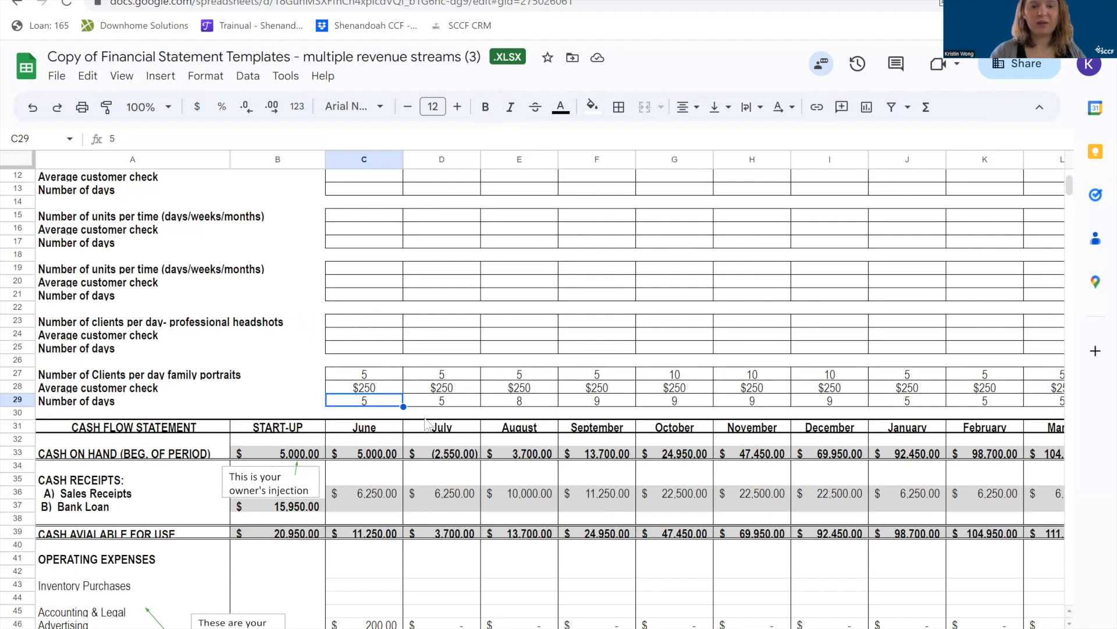
Check August's family portrait number of days in E29 and highlight the whole August and October columns.
{"action": "key", "text": "Right"}
{"action": "key", "text": "Right"}
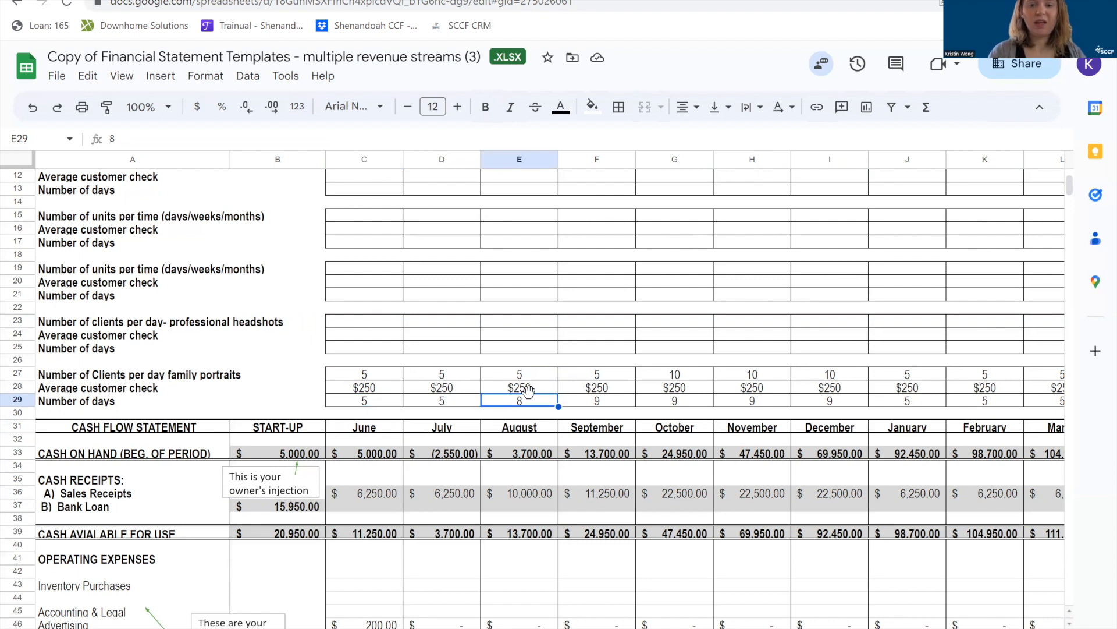
{"action": "left_click", "coordinate": [514, 158]}
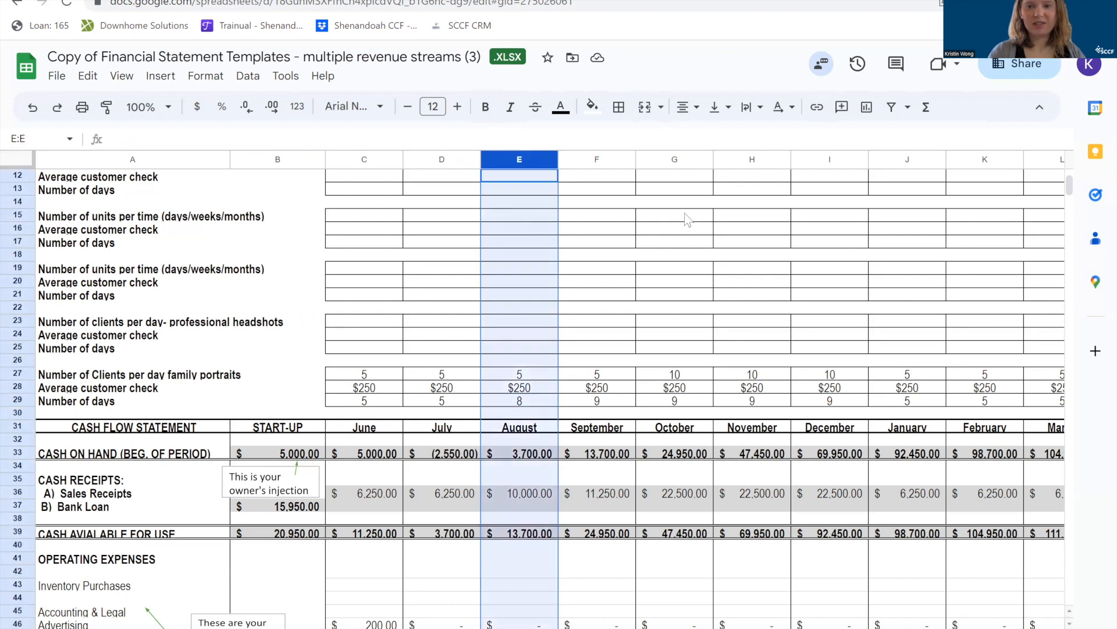
{"action": "left_click", "coordinate": [669, 159]}
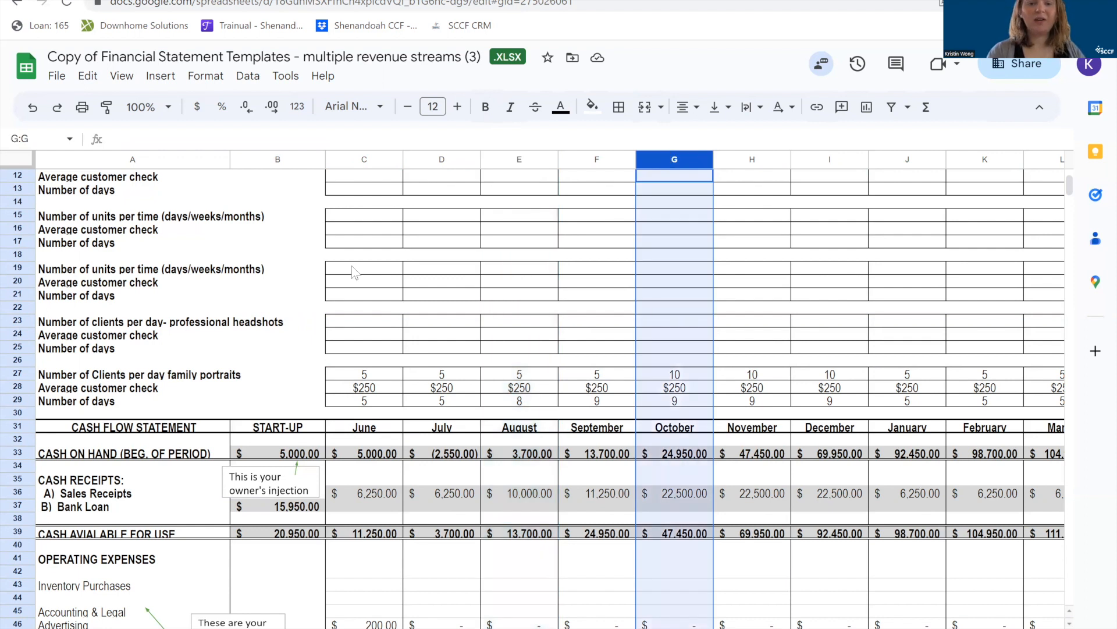
Enter 25 professional headshot clients per day for June in C23 and fill the value across through September in F23.
{"action": "left_click", "coordinate": [347, 325]}
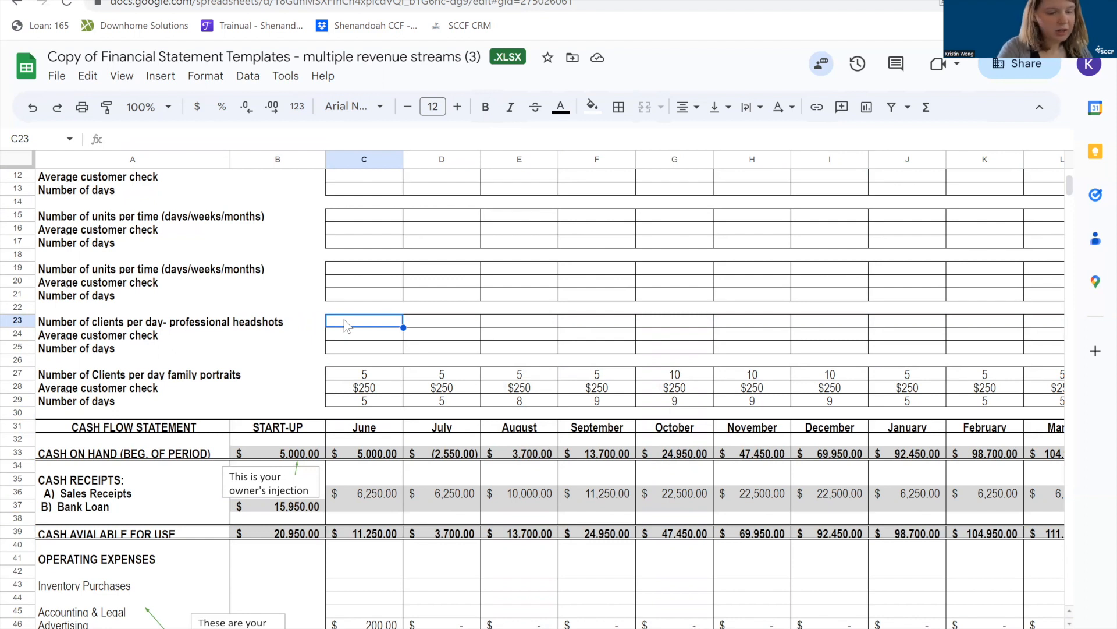
{"action": "type", "text": "25"}
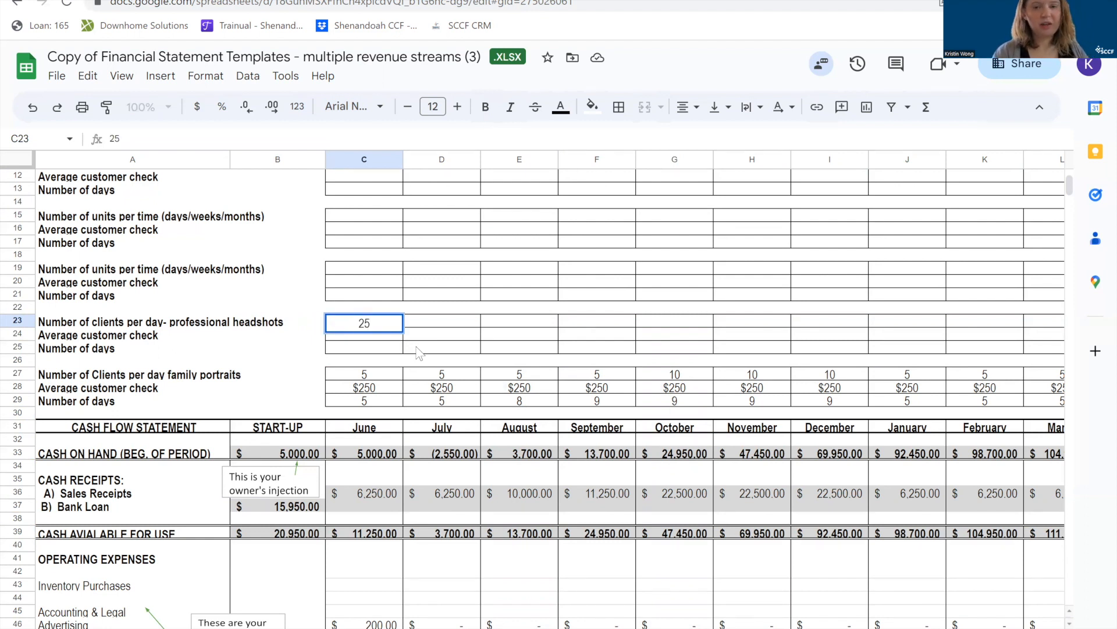
{"action": "left_click", "coordinate": [434, 326]}
{"action": "left_click", "coordinate": [398, 327]}
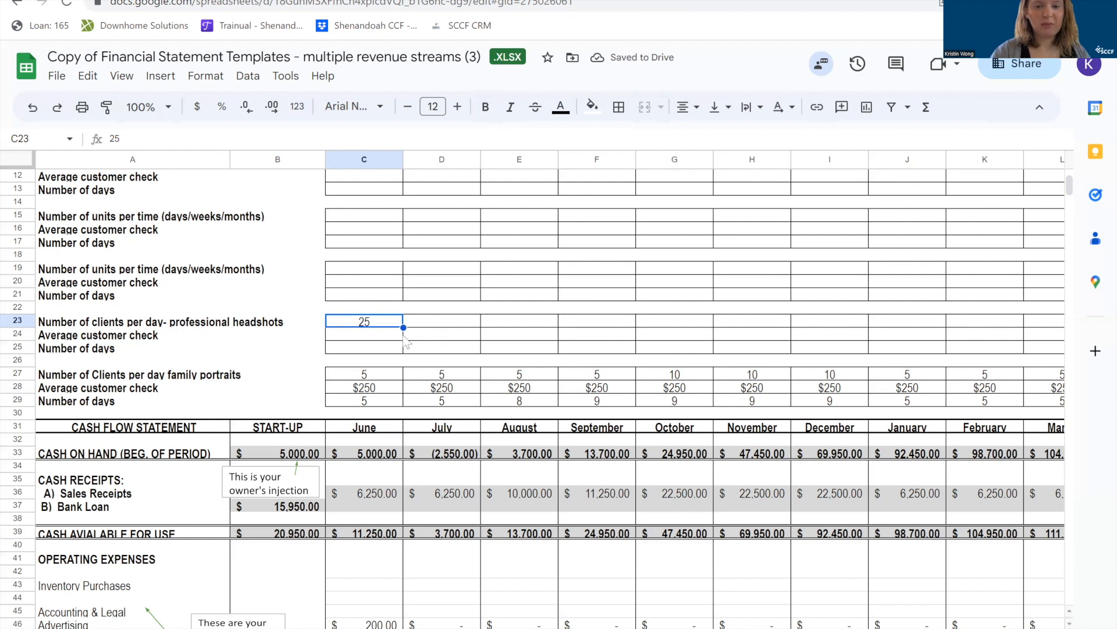
{"action": "left_click_drag", "start_coordinate": [424, 324], "coordinate": [569, 325]}
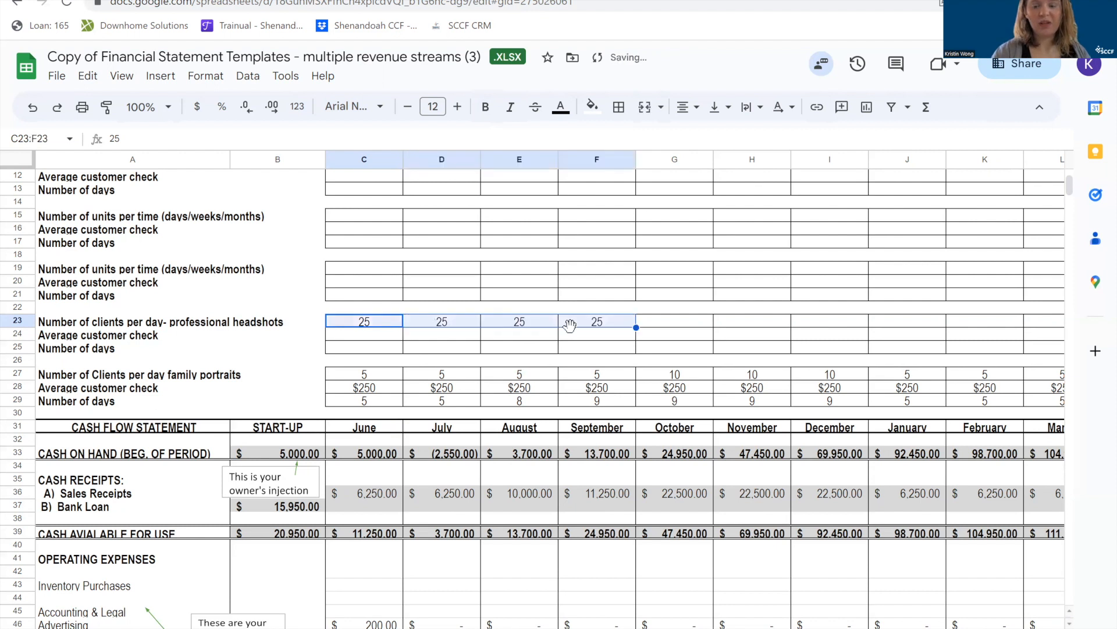
{"action": "left_click", "coordinate": [600, 339]}
{"action": "left_click", "coordinate": [599, 325]}
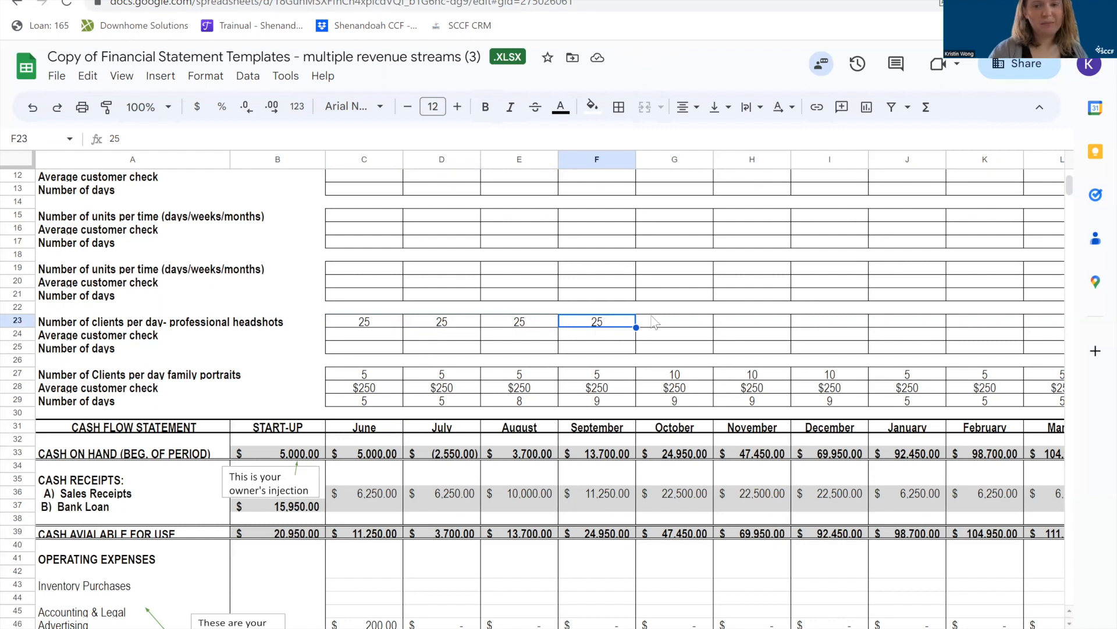
Enter 50 professional headshot clients per day for October in G23.
{"action": "left_click", "coordinate": [677, 320]}
{"action": "type", "text": "5"}
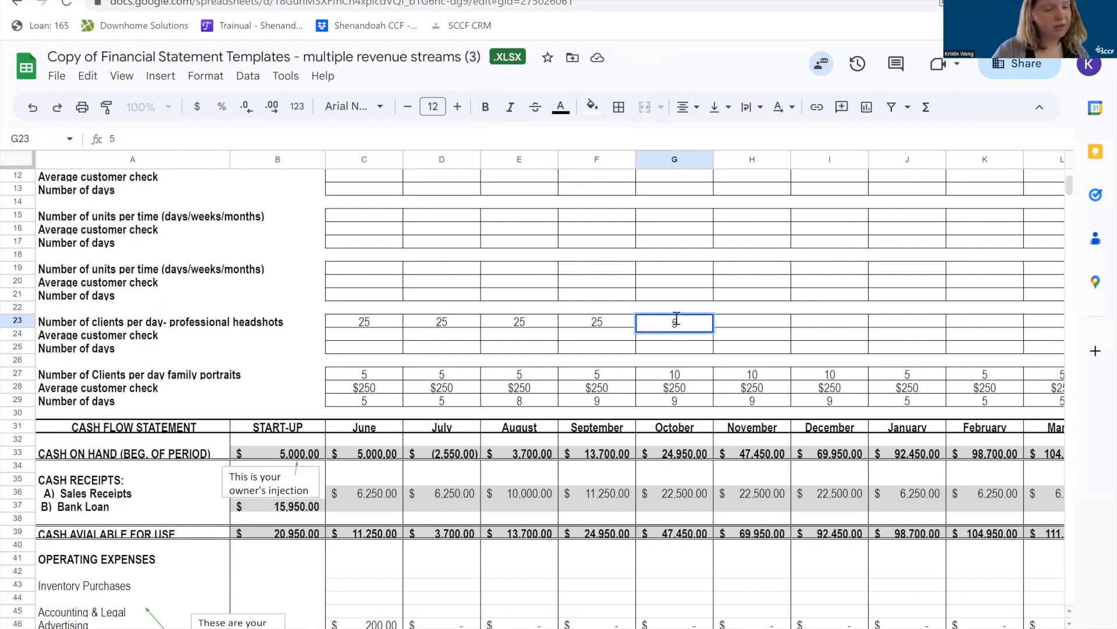
{"action": "type", "text": "0"}
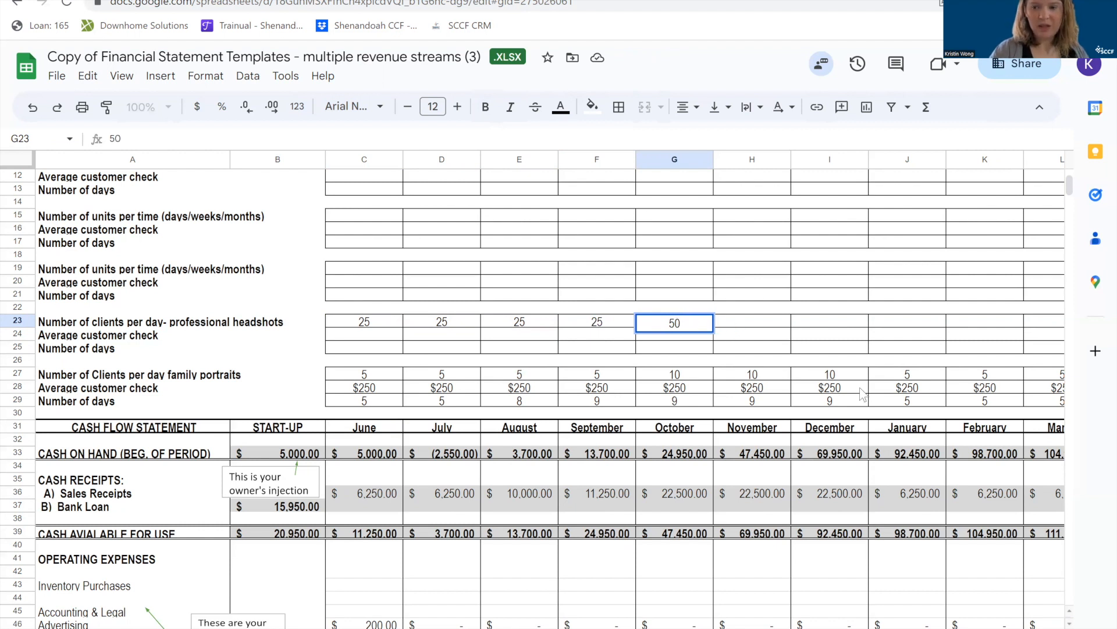
Enter 40 professional headshot clients per day for November in H23 and fill the value across through May in N23.
{"action": "left_click", "coordinate": [740, 327]}
{"action": "type", "text": "4"}
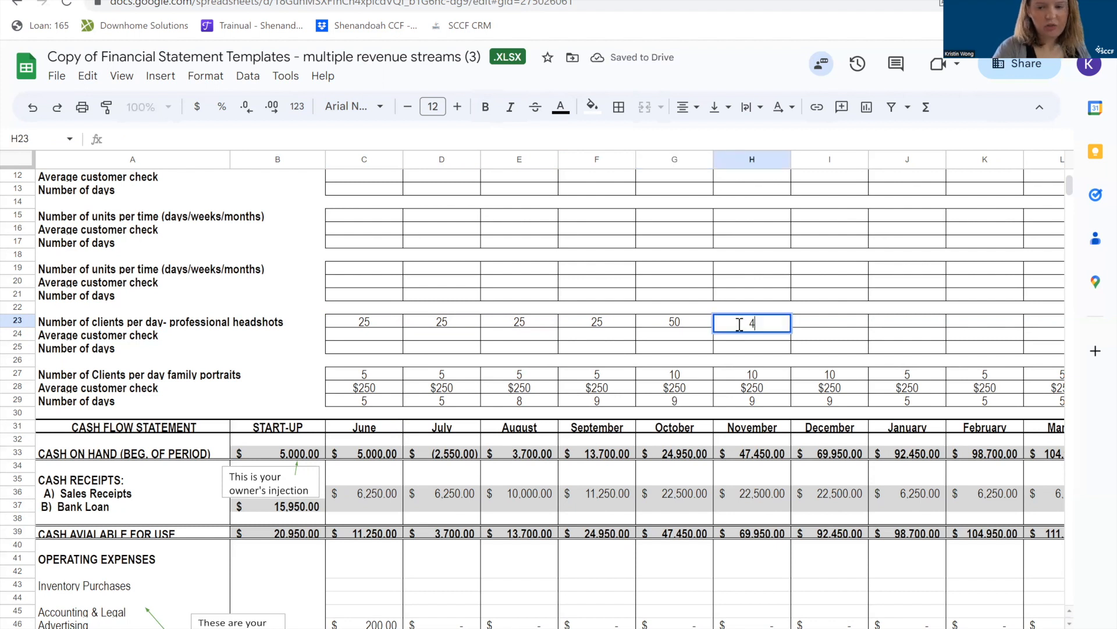
{"action": "type", "text": "0"}
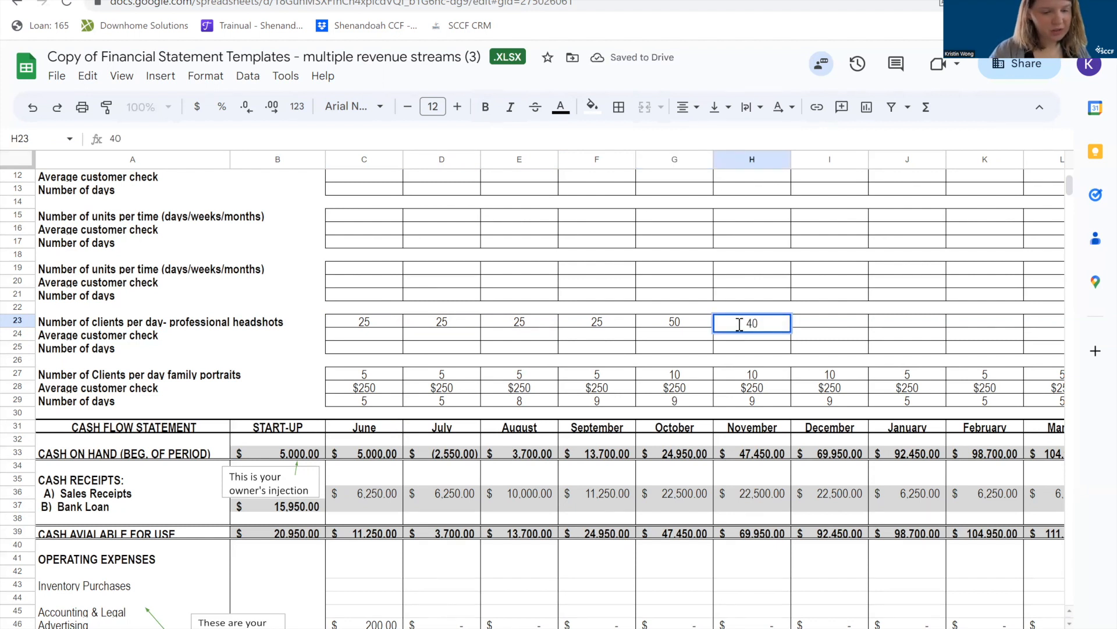
{"action": "key", "text": "Tab"}
{"action": "left_click", "coordinate": [783, 324]}
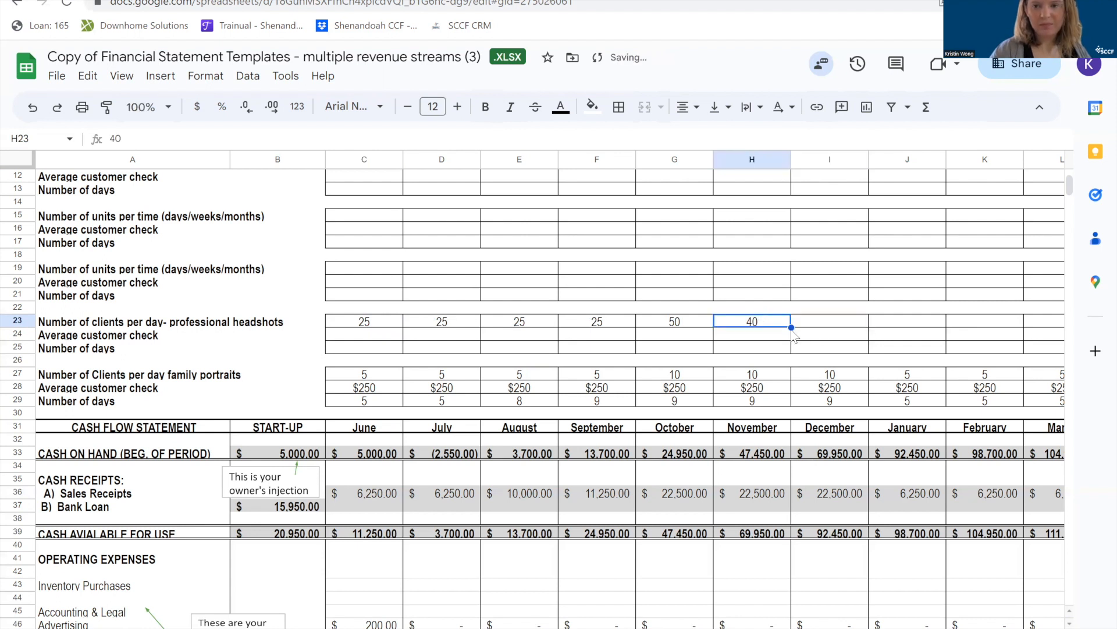
{"action": "left_click_drag", "start_coordinate": [789, 327], "coordinate": [931, 332]}
{"action": "left_click_drag", "start_coordinate": [917, 327], "coordinate": [922, 323]}
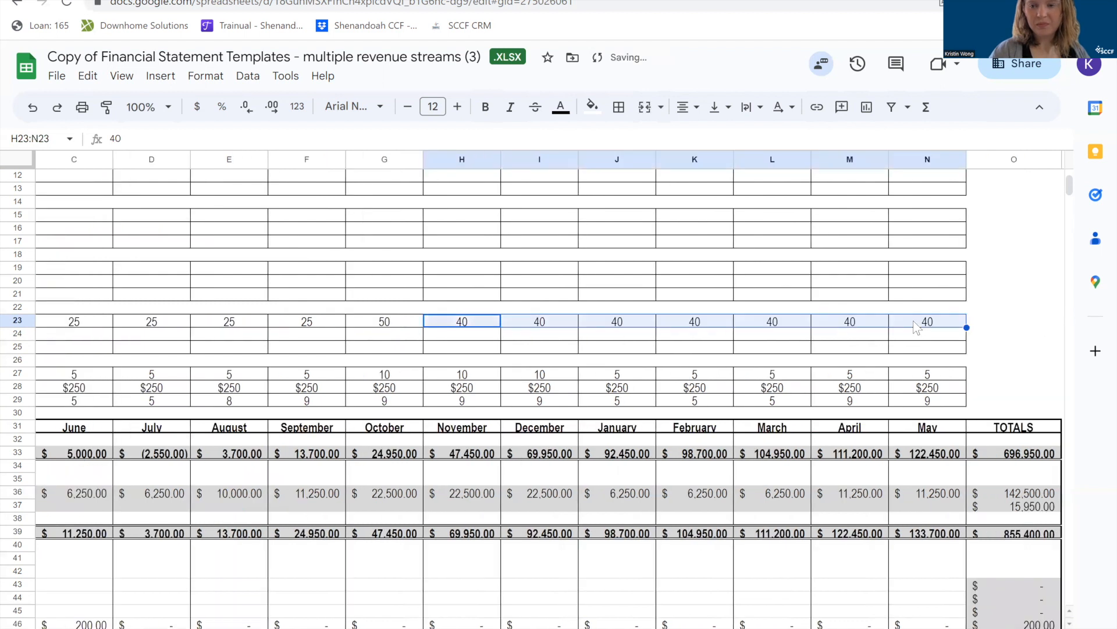
{"action": "left_click", "coordinate": [994, 344]}
{"action": "scroll", "coordinate": [584, 367], "scroll_direction": "left", "scroll_amount": 5}
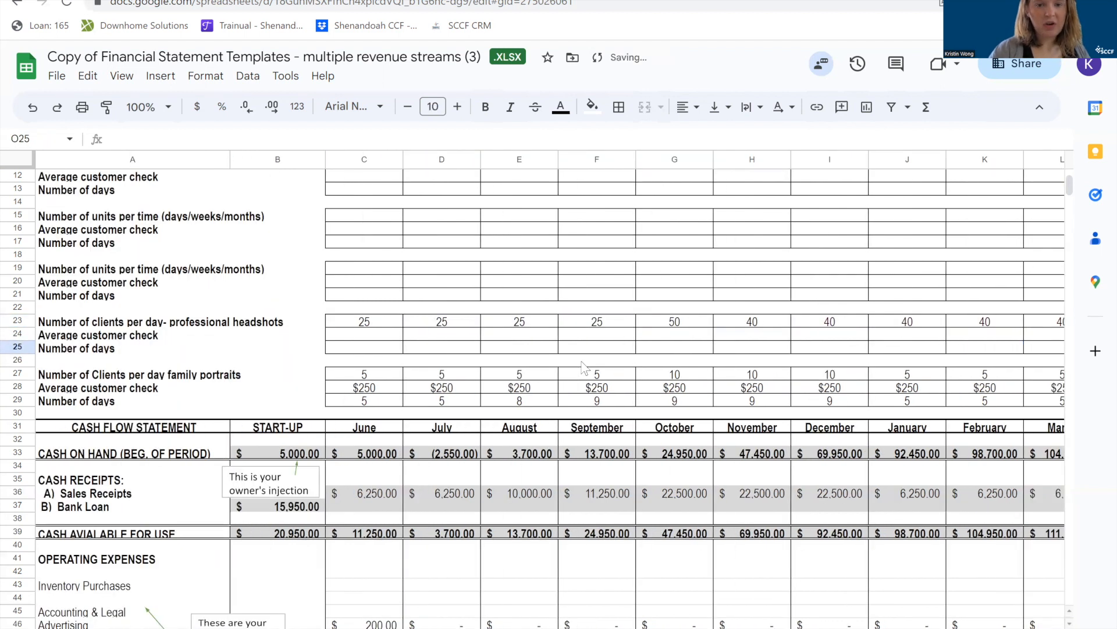
Set the professional headshots average customer check to $20 for June in C24 and fill it across through May in N24.
{"action": "left_click", "coordinate": [353, 337]}
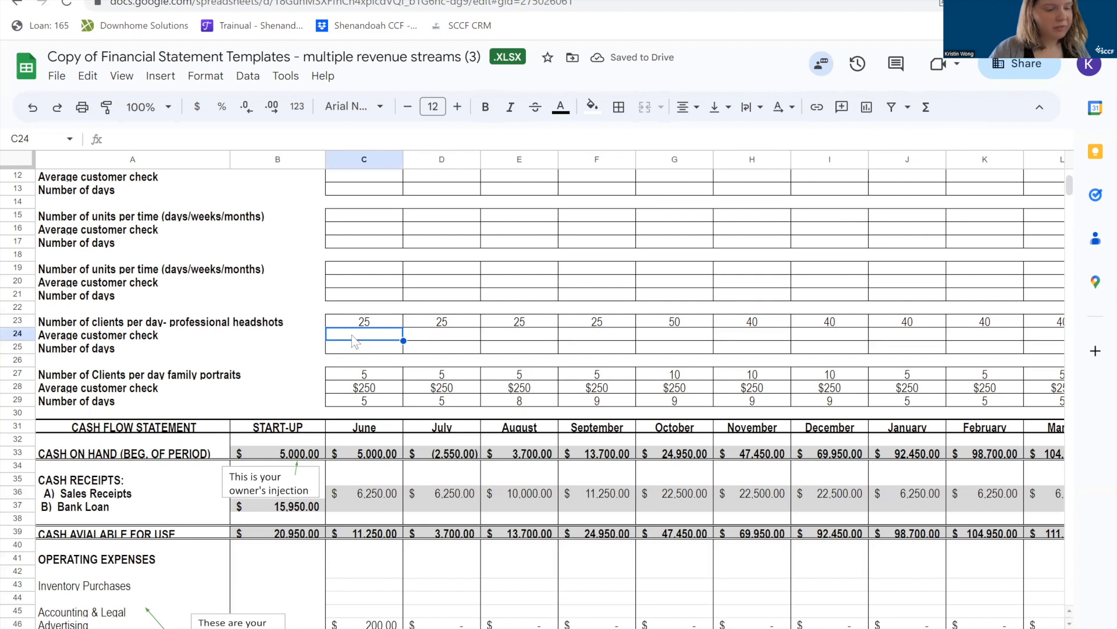
{"action": "type", "text": "20"}
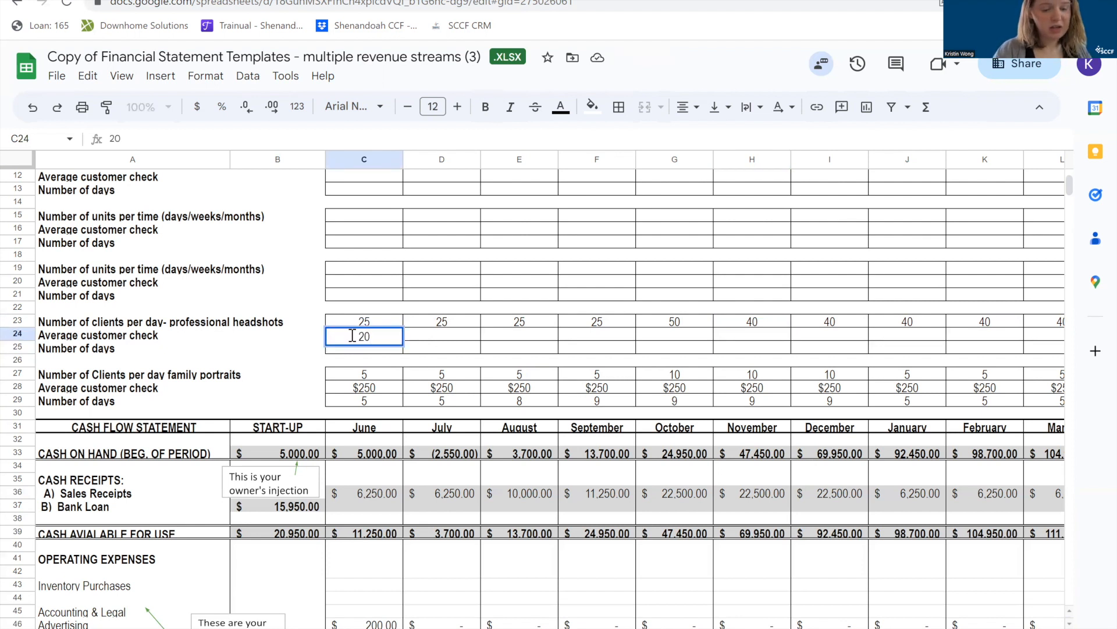
{"action": "left_click", "coordinate": [415, 348]}
{"action": "left_click", "coordinate": [398, 339]}
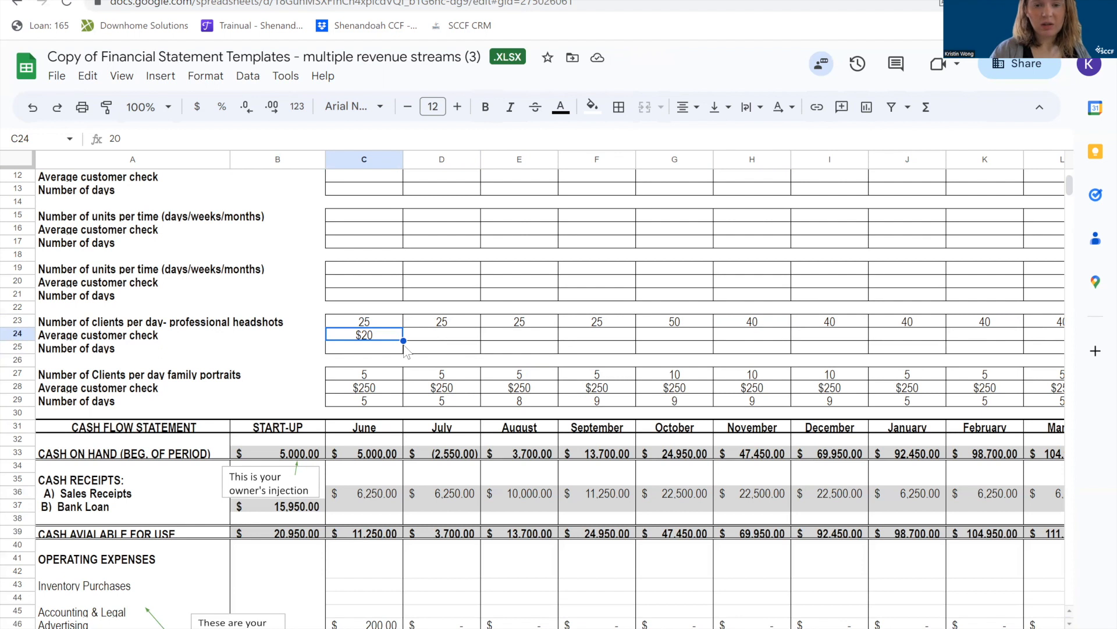
{"action": "left_click_drag", "start_coordinate": [483, 331], "coordinate": [1022, 338]}
{"action": "scroll", "coordinate": [991, 346], "scroll_direction": "right", "scroll_amount": 3}
{"action": "scroll", "coordinate": [991, 347], "scroll_direction": "left", "scroll_amount": 5}
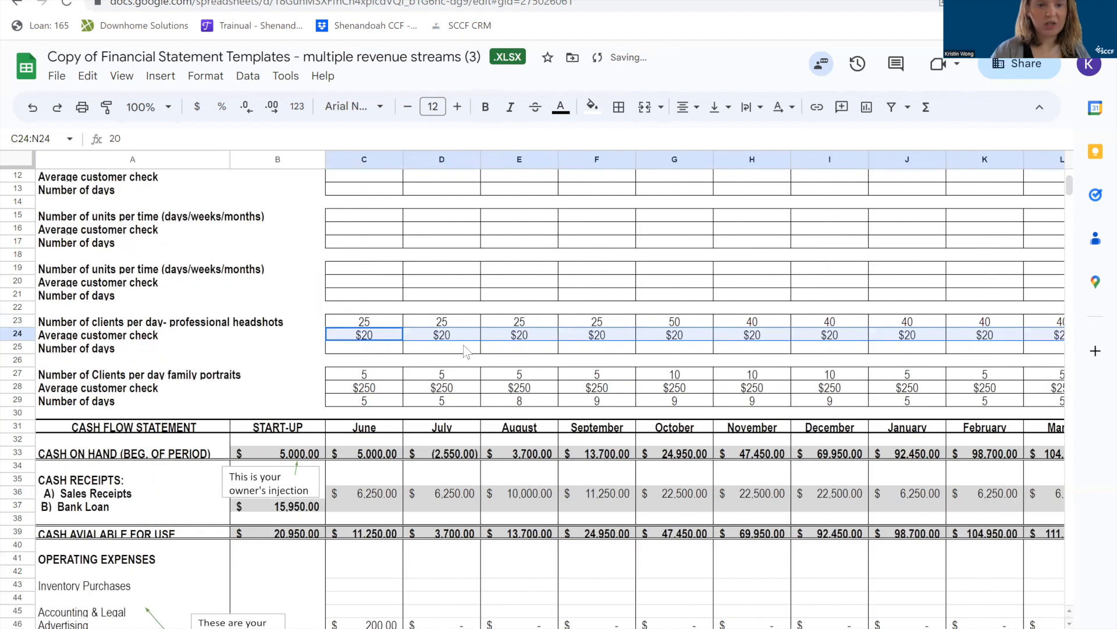
Enter 8 professional headshot days for June in C25 and fill the value across through September in F25.
{"action": "left_click", "coordinate": [384, 348]}
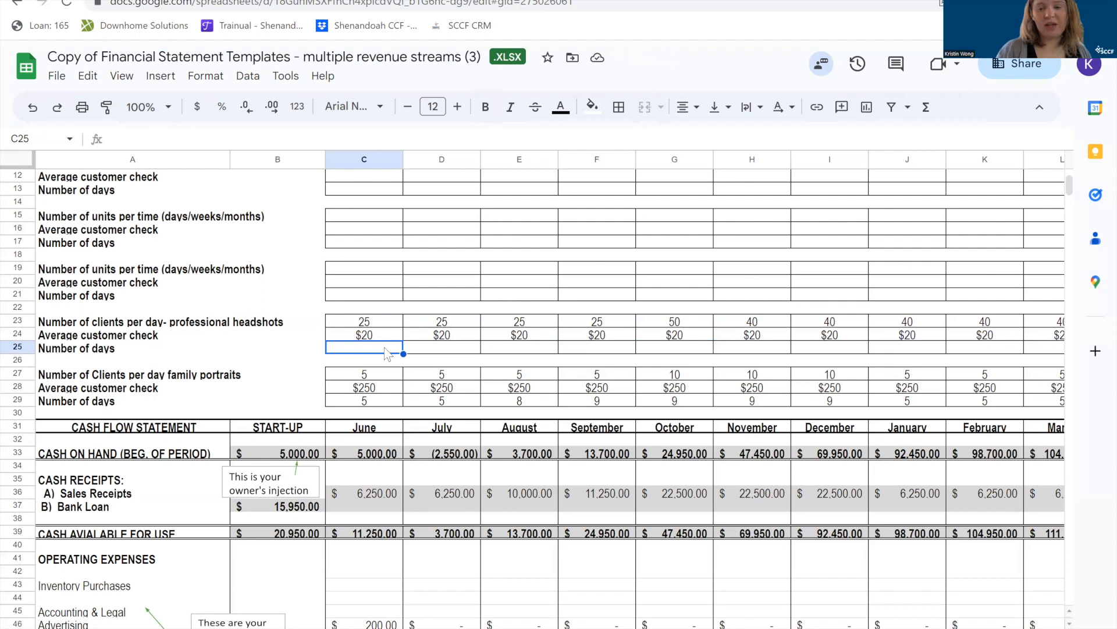
{"action": "type", "text": "8"}
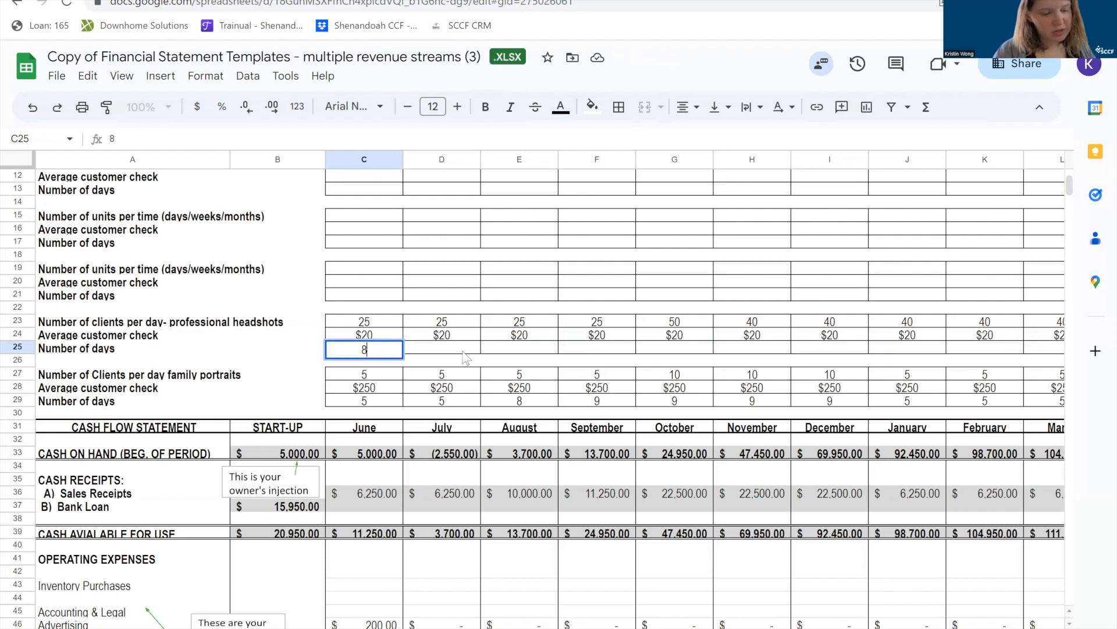
{"action": "left_click", "coordinate": [441, 351]}
{"action": "left_click", "coordinate": [384, 350]}
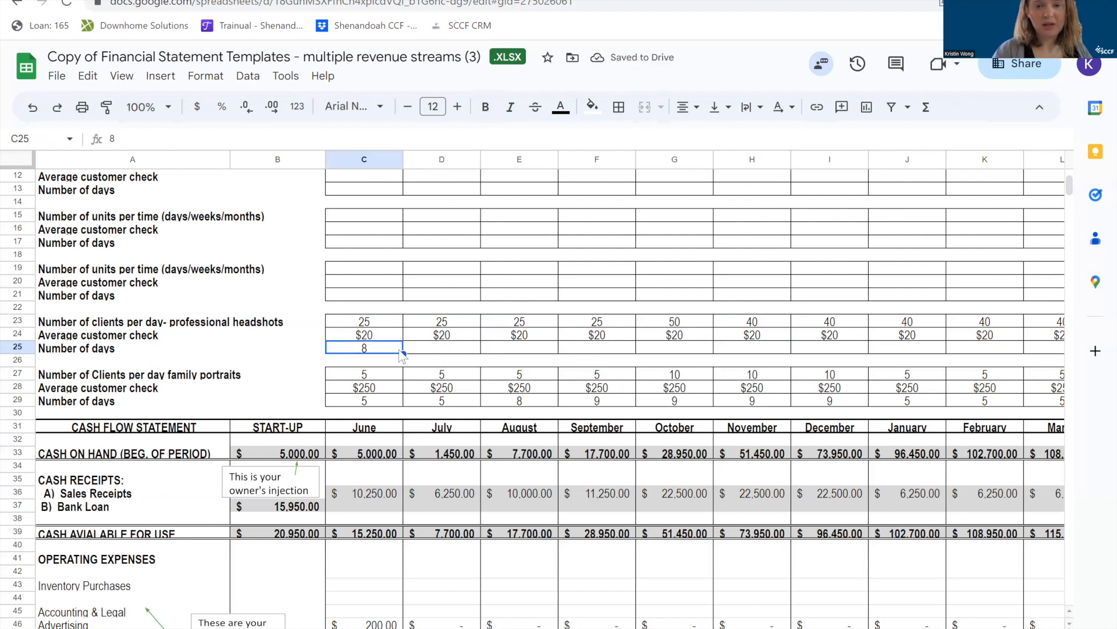
{"action": "left_click_drag", "start_coordinate": [403, 353], "coordinate": [595, 356]}
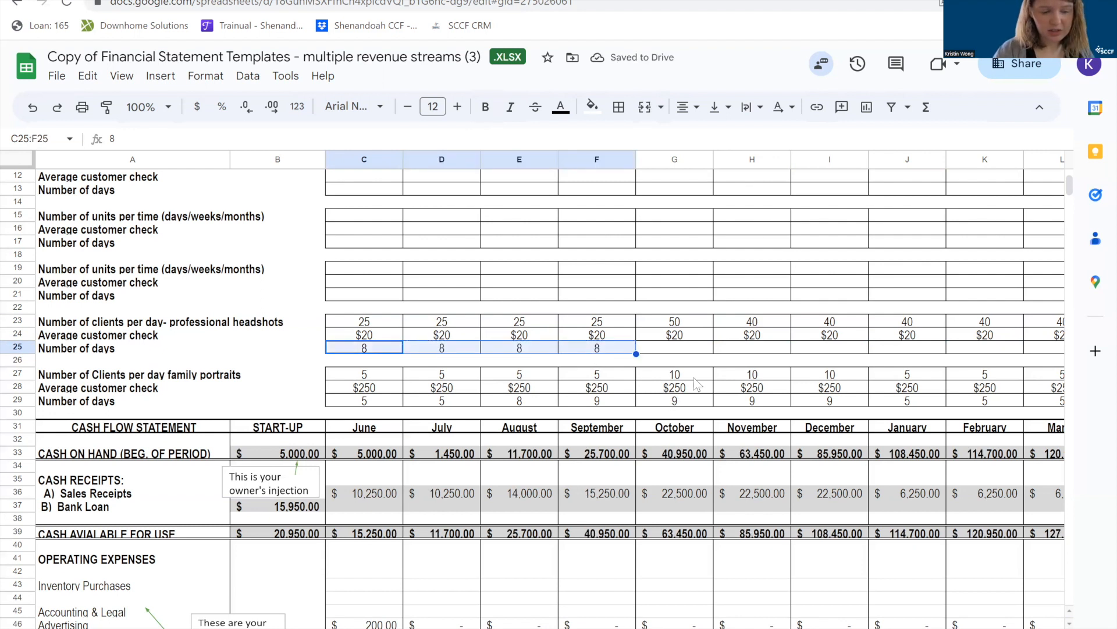
Enter 5 professional headshot days for October in G25 and fill the value across through December in I25.
{"action": "left_click", "coordinate": [664, 348]}
{"action": "type", "text": "5"}
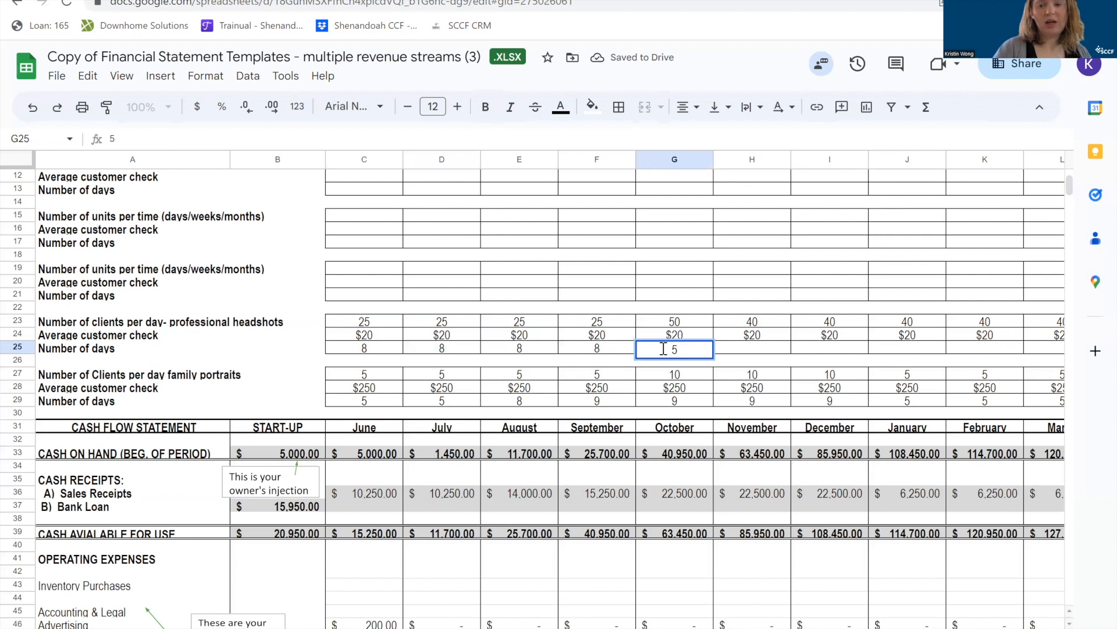
{"action": "key", "text": "Tab"}
{"action": "left_click", "coordinate": [688, 349]}
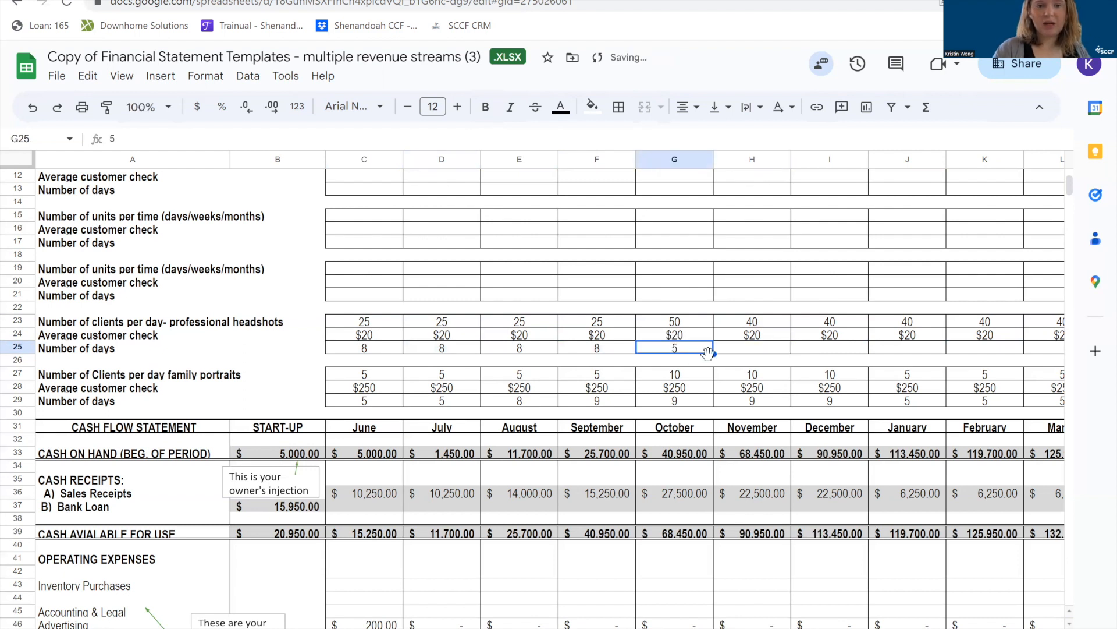
{"action": "left_click_drag", "start_coordinate": [713, 353], "coordinate": [834, 354]}
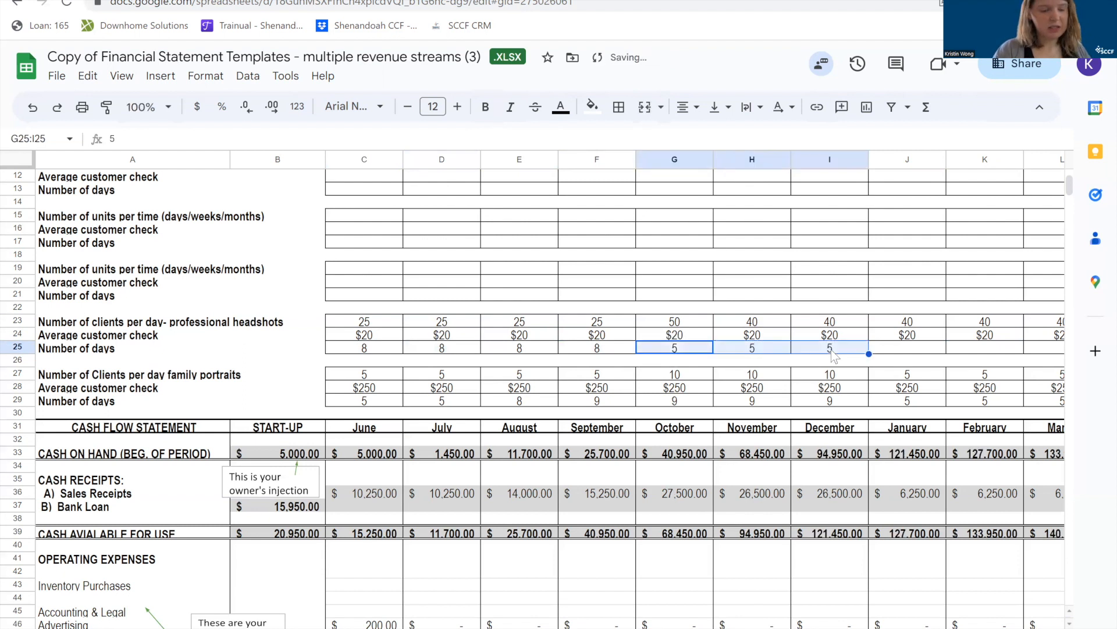
Enter 10 professional headshot days for January in J25 and fill the value across through May in N25.
{"action": "left_click", "coordinate": [898, 352]}
{"action": "scroll", "coordinate": [899, 360], "scroll_direction": "right", "scroll_amount": 5}
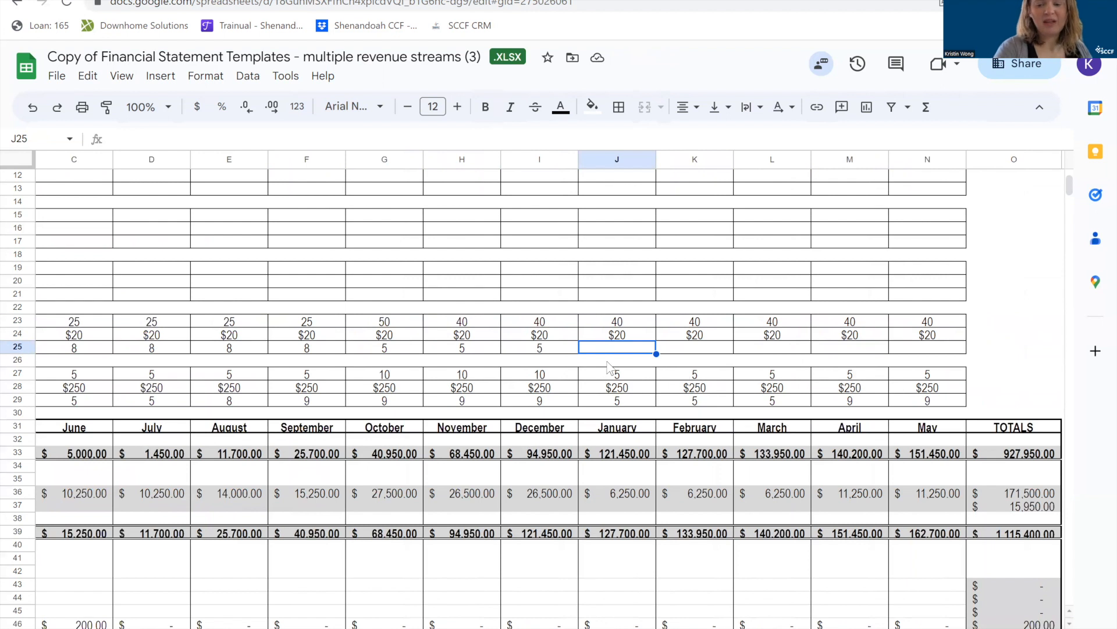
{"action": "type", "text": "10"}
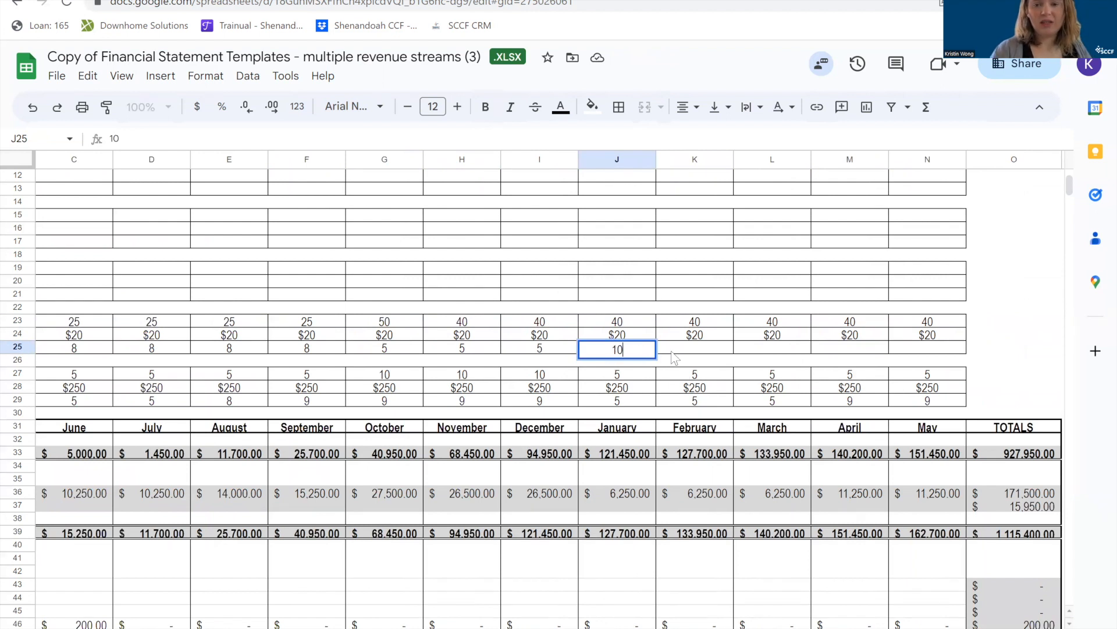
{"action": "left_click", "coordinate": [668, 350]}
{"action": "left_click", "coordinate": [650, 351]}
{"action": "left_click_drag", "start_coordinate": [656, 353], "coordinate": [928, 352]}
{"action": "left_click", "coordinate": [686, 378]}
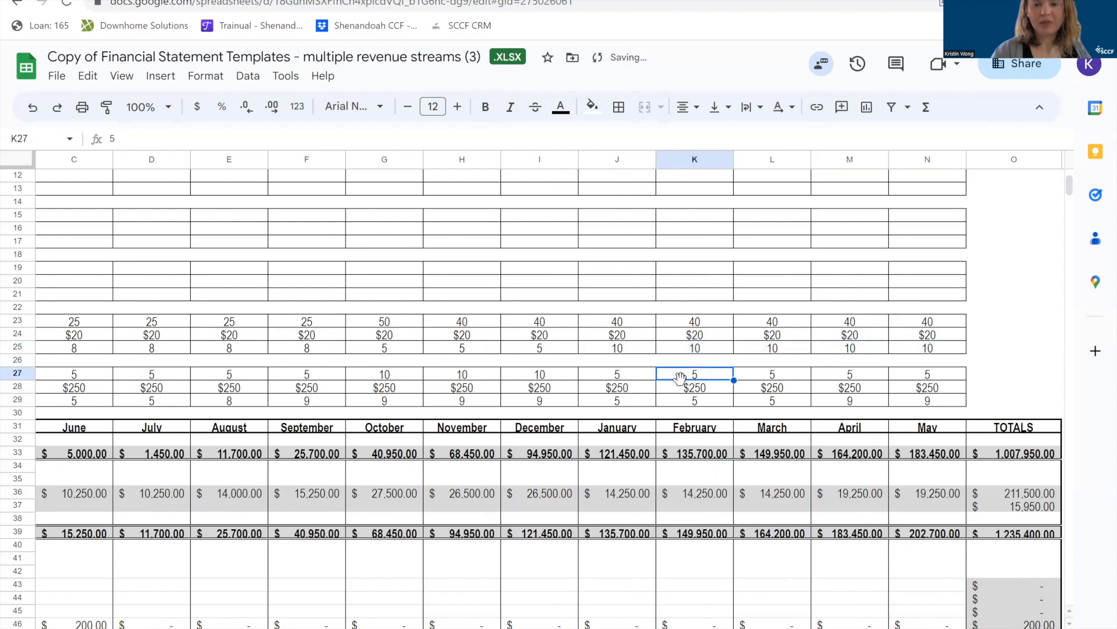
Fill June's $200 advertising expense in C46 across the remaining months through May in N46.
{"action": "scroll", "coordinate": [683, 386], "scroll_direction": "left", "scroll_amount": 5}
{"action": "scroll", "coordinate": [684, 386], "scroll_direction": "down", "scroll_amount": 1}
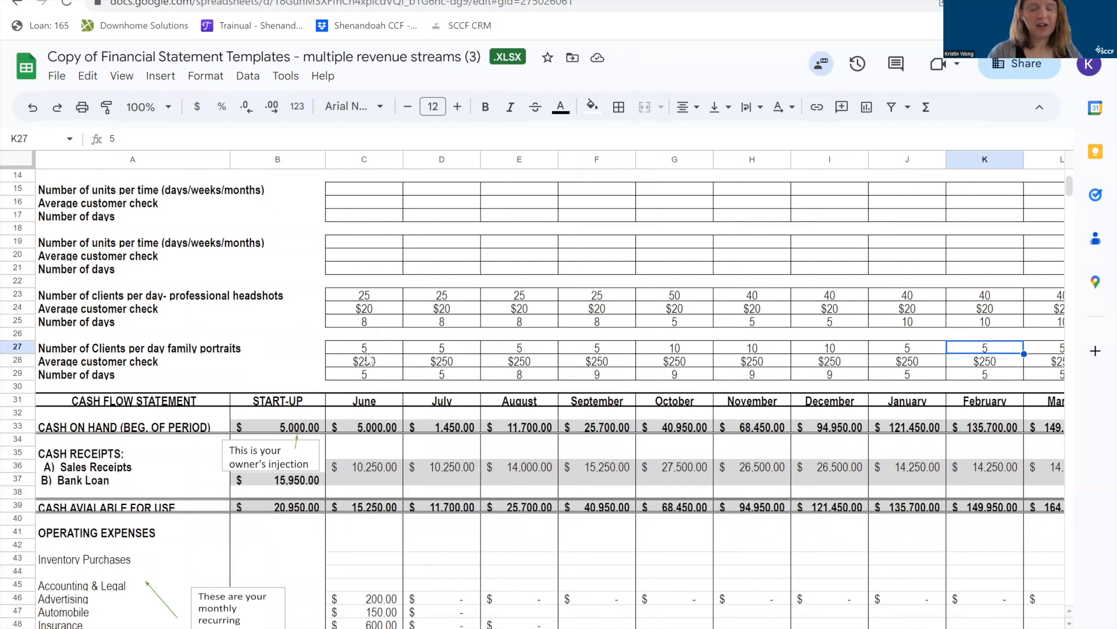
{"action": "scroll", "coordinate": [367, 357], "scroll_direction": "down", "scroll_amount": 1}
{"action": "scroll", "coordinate": [367, 358], "scroll_direction": "down", "scroll_amount": 2}
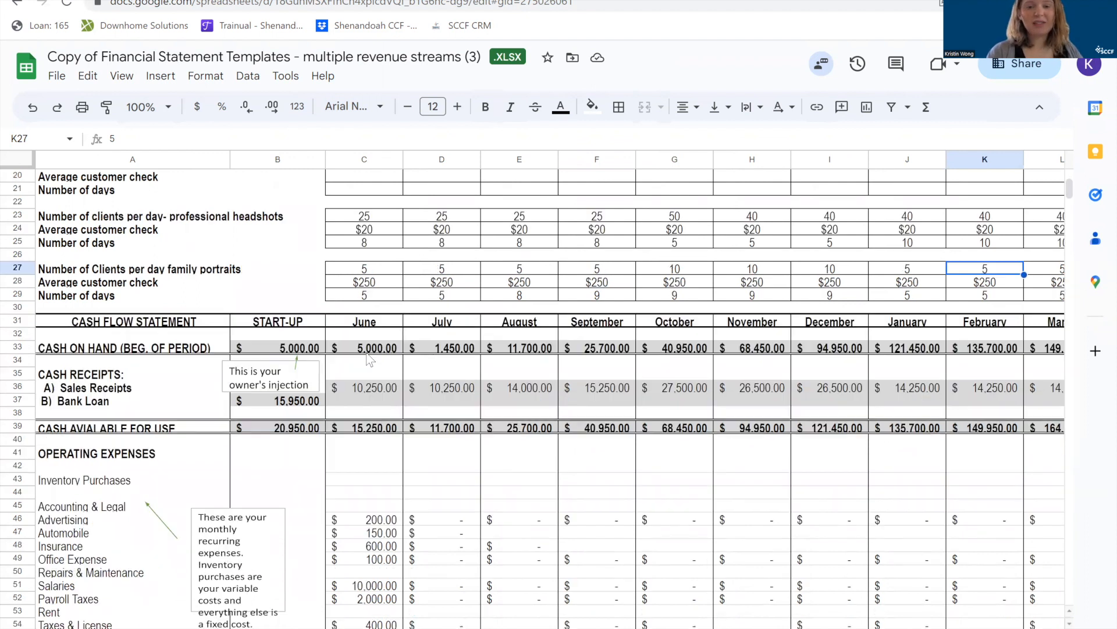
{"action": "scroll", "coordinate": [367, 357], "scroll_direction": "down", "scroll_amount": 5}
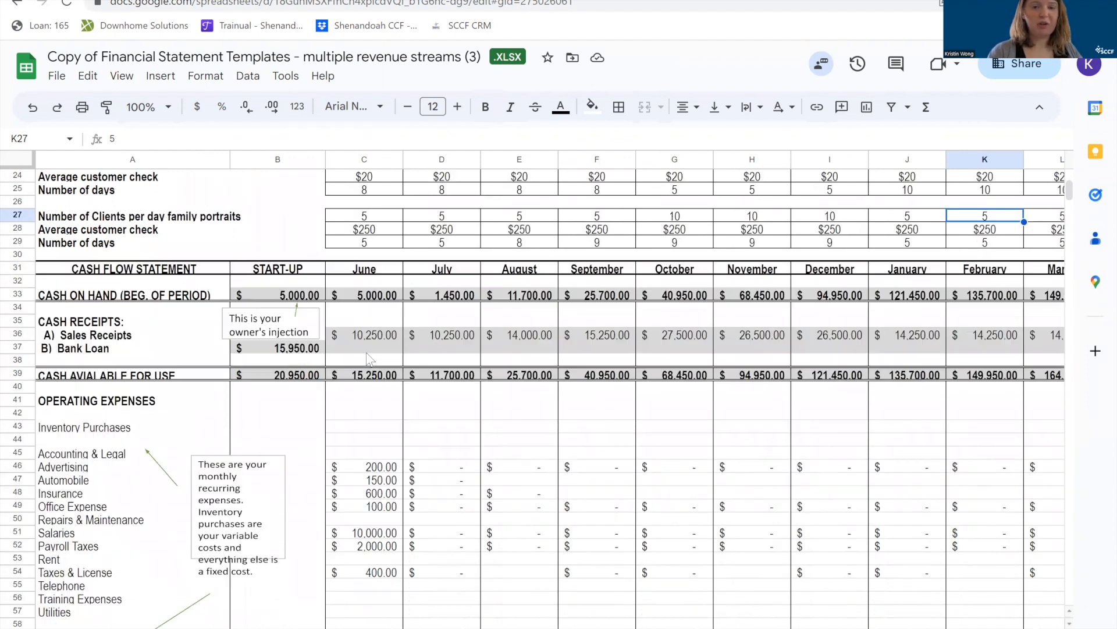
{"action": "scroll", "coordinate": [366, 352], "scroll_direction": "up", "scroll_amount": 1}
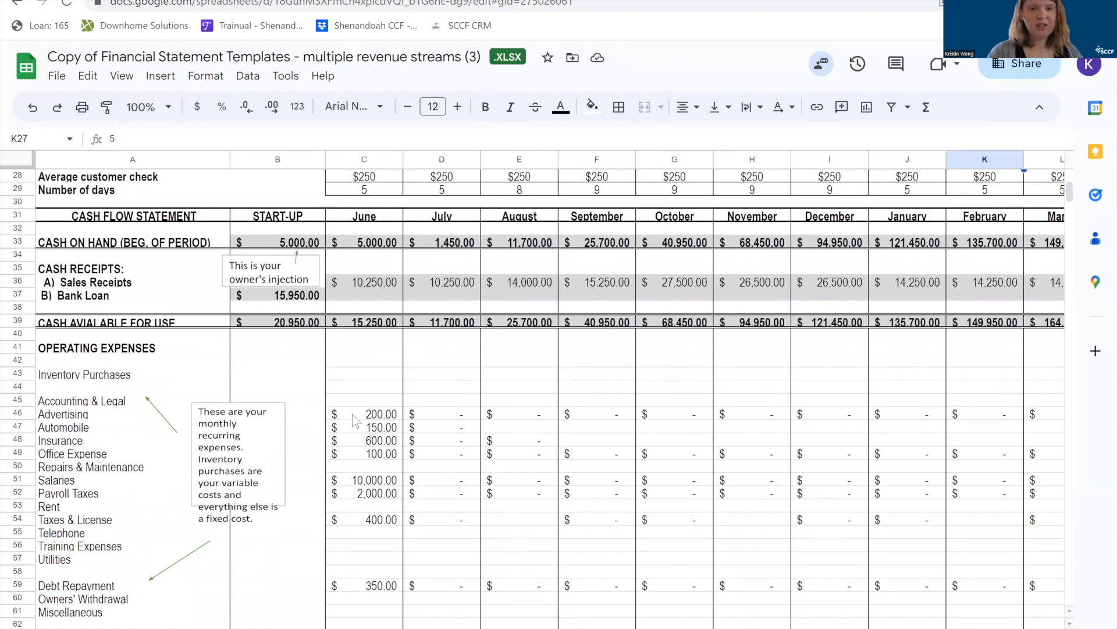
{"action": "scroll", "coordinate": [355, 419], "scroll_direction": "down", "scroll_amount": 1}
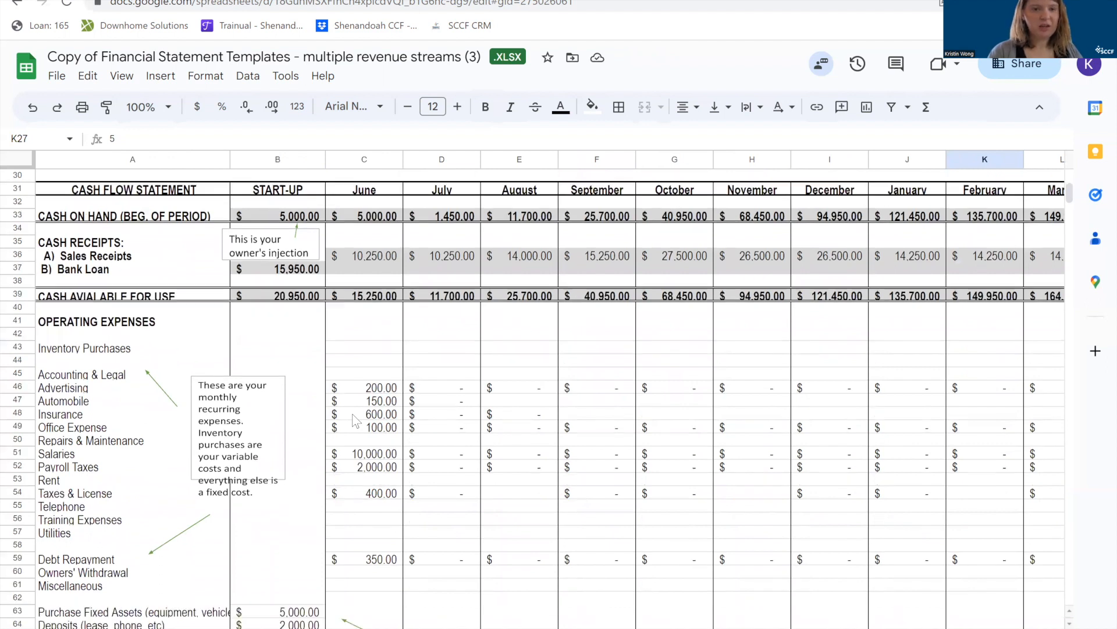
{"action": "left_click", "coordinate": [375, 395]}
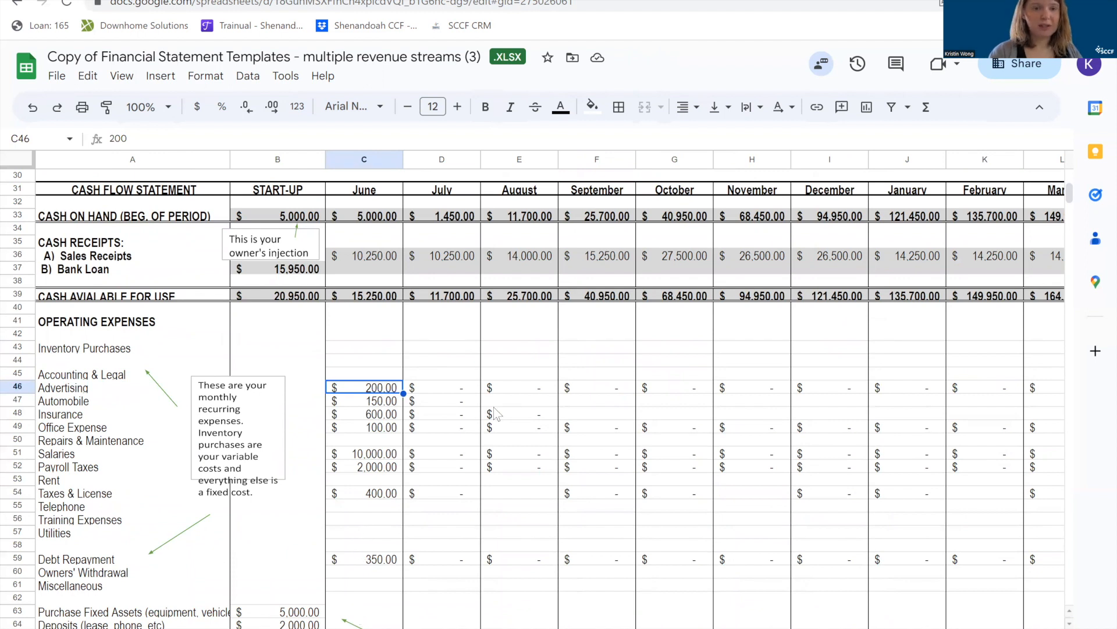
{"action": "left_click", "coordinate": [17, 387]}
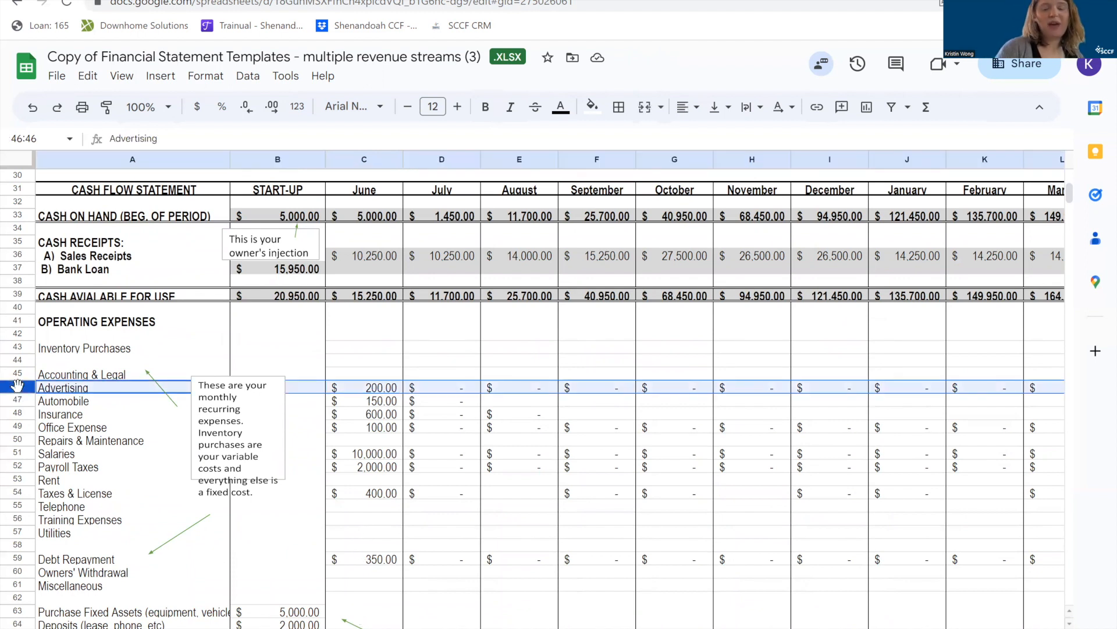
{"action": "left_click", "coordinate": [376, 388]}
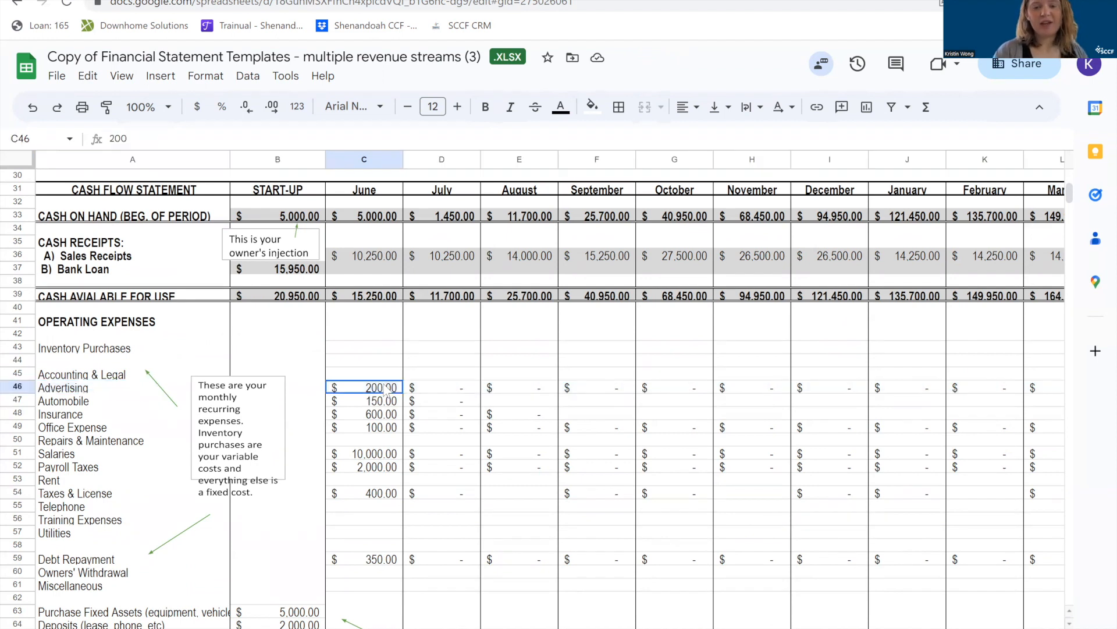
{"action": "left_click_drag", "start_coordinate": [402, 393], "coordinate": [797, 387]}
{"action": "left_click", "coordinate": [439, 404]}
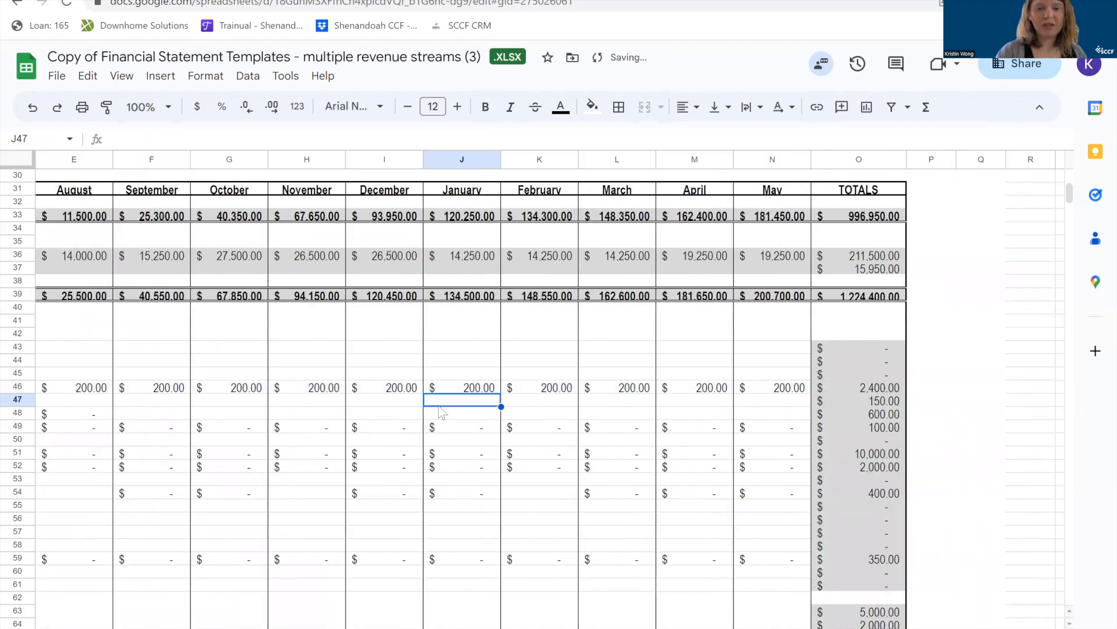
Fill June's $150 automobile expense in C47 across the remaining months through May in N47.
{"action": "scroll", "coordinate": [439, 405], "scroll_direction": "left", "scroll_amount": 5}
{"action": "left_click", "coordinate": [376, 405]}
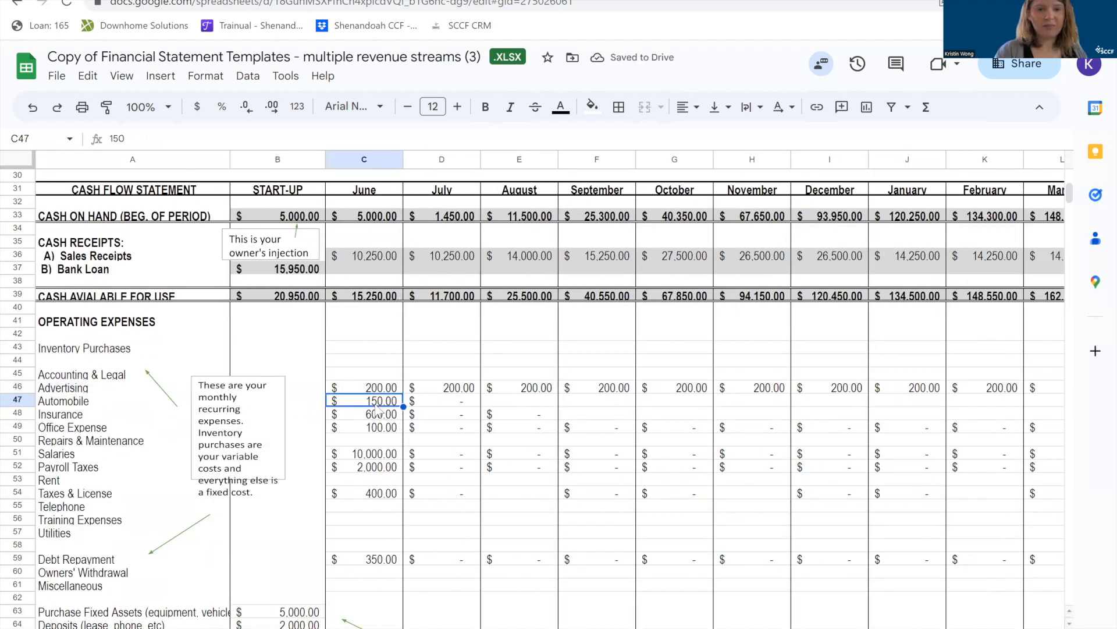
{"action": "left_click_drag", "start_coordinate": [404, 406], "coordinate": [764, 390]}
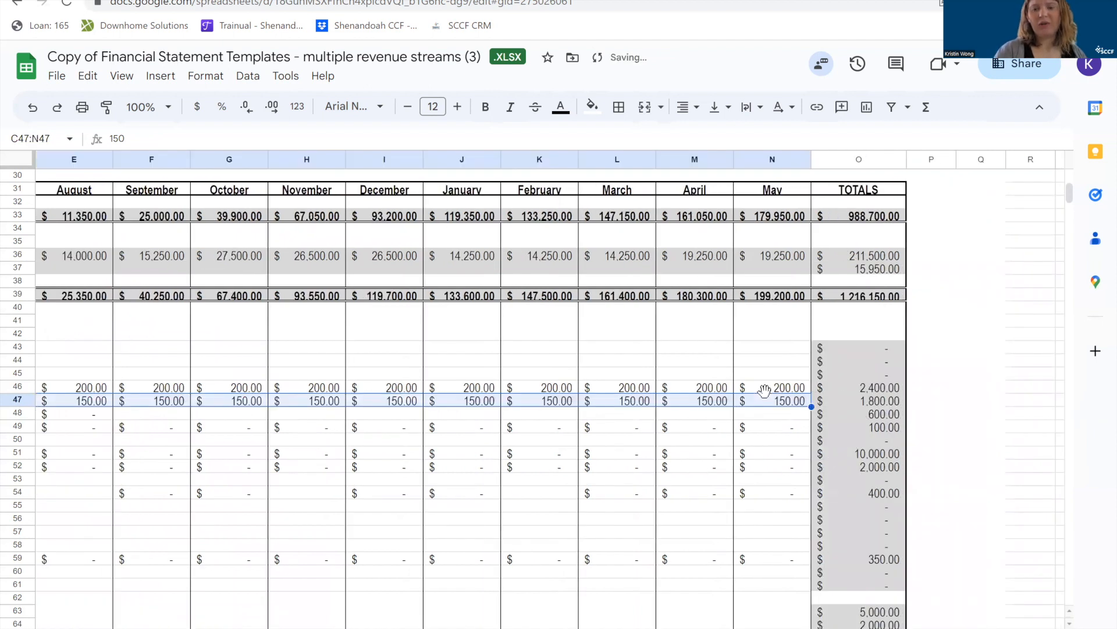
{"action": "left_click", "coordinate": [211, 416]}
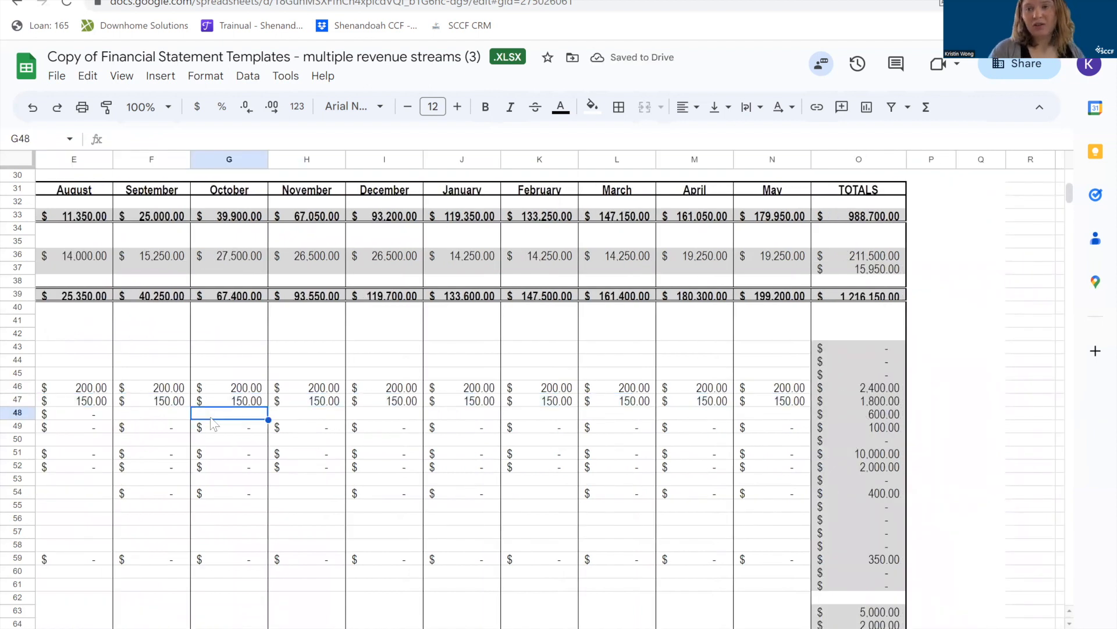
Enter a $600 insurance expense for September in F48.
{"action": "scroll", "coordinate": [213, 423], "scroll_direction": "left", "scroll_amount": 5}
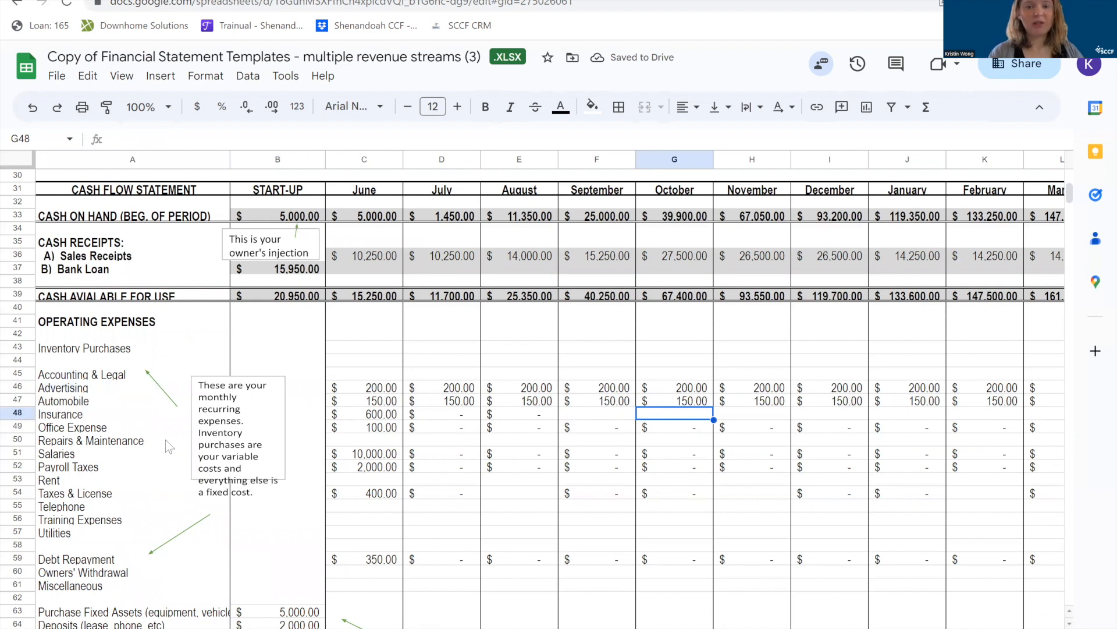
{"action": "left_click", "coordinate": [368, 417]}
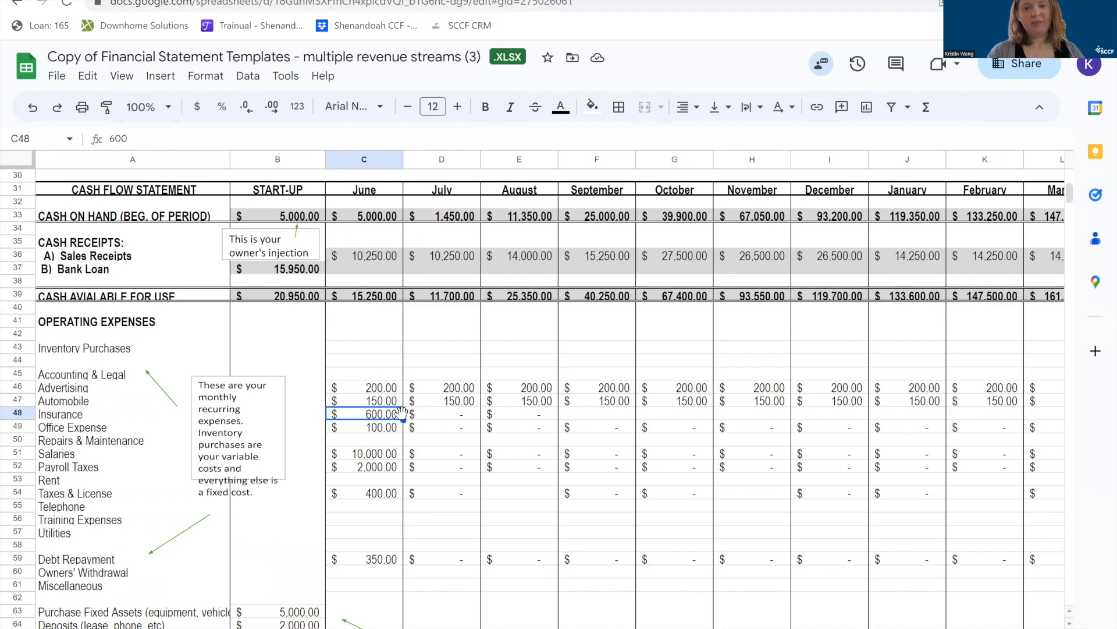
{"action": "left_click", "coordinate": [583, 415]}
{"action": "type", "text": "600"}
{"action": "left_click", "coordinate": [825, 431]}
{"action": "type", "text": "600"}
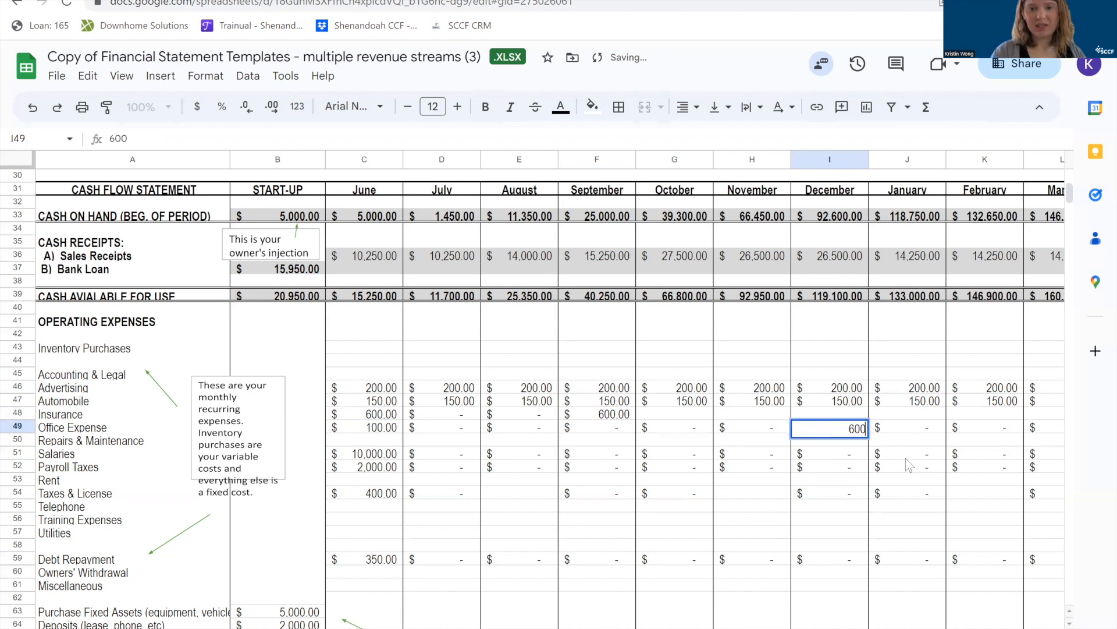
{"action": "left_click", "coordinate": [905, 459]}
{"action": "left_click", "coordinate": [834, 432]}
{"action": "key", "text": "BackSpace"}
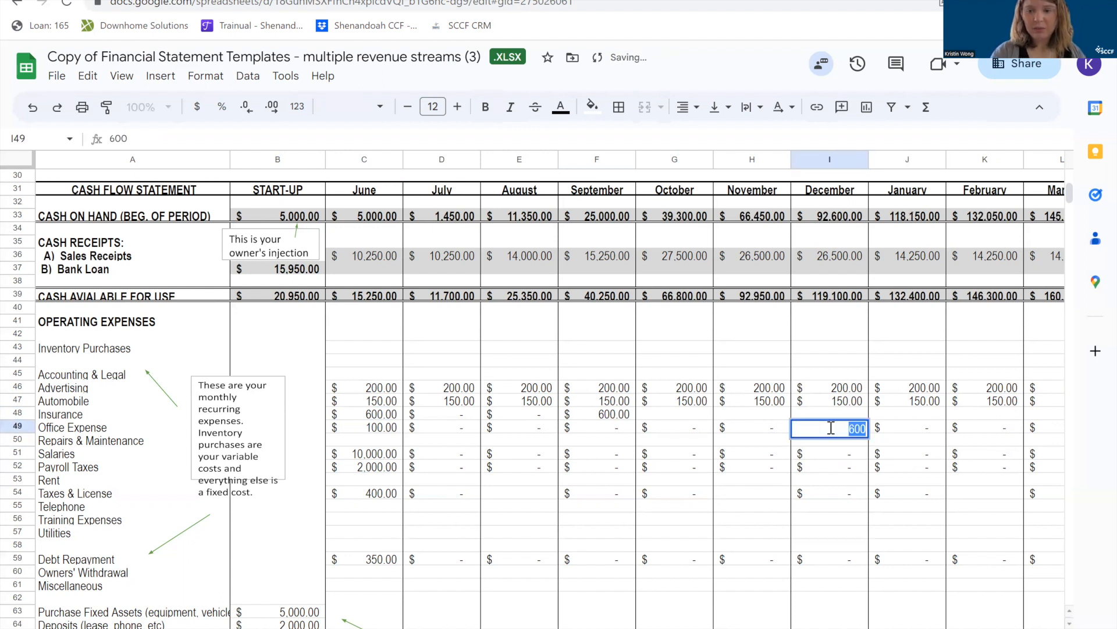
Enter a $600 insurance expense for December in I48.
{"action": "left_click", "coordinate": [817, 415]}
{"action": "type", "text": "600"}
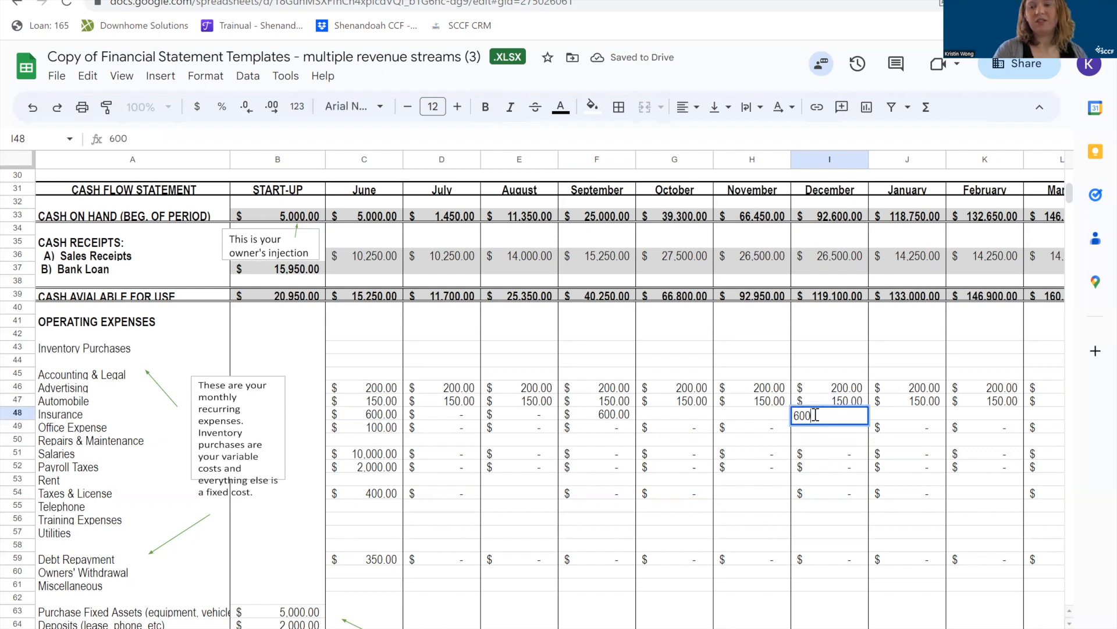
{"action": "left_click", "coordinate": [962, 414]}
Enter a $600 insurance expense for May in N48.
{"action": "scroll", "coordinate": [962, 415], "scroll_direction": "right", "scroll_amount": 3}
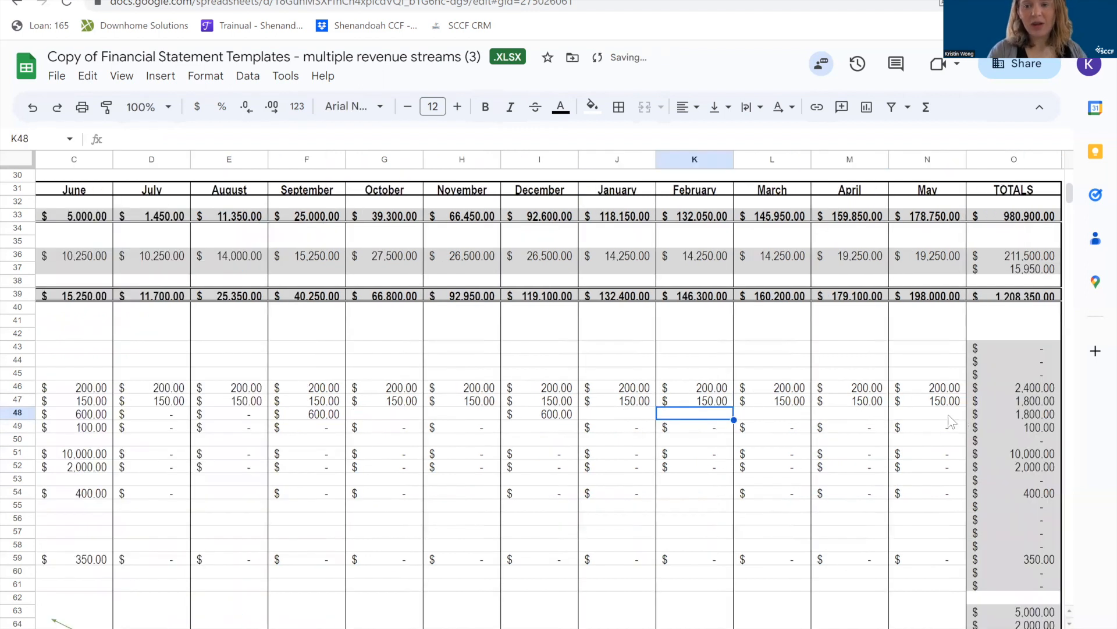
{"action": "left_click", "coordinate": [937, 414]}
{"action": "type", "text": "600"}
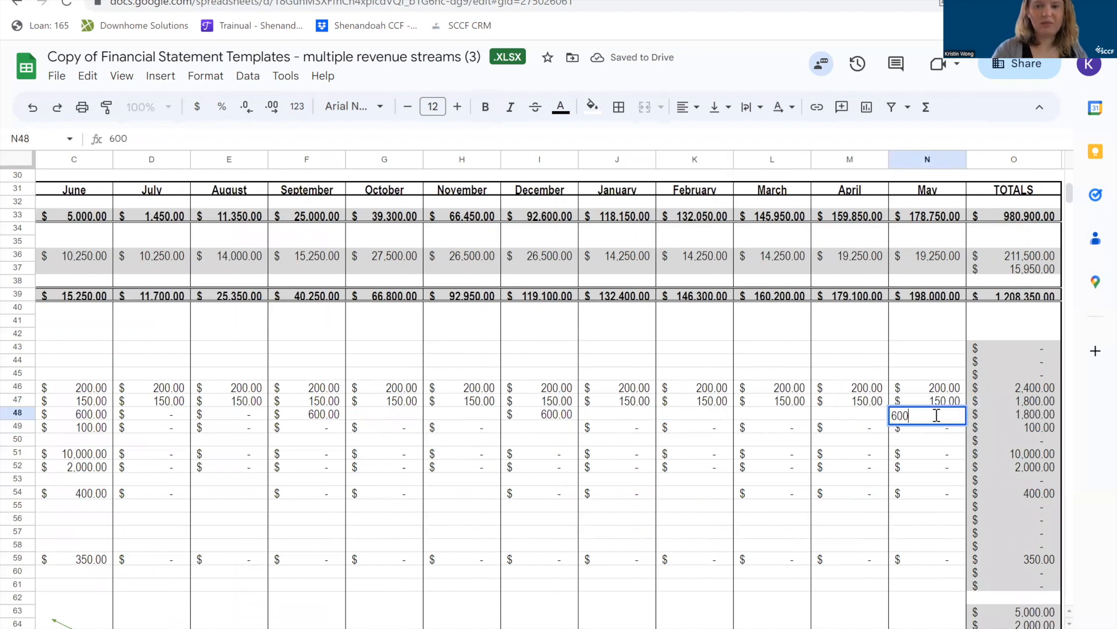
{"action": "key", "text": "Return"}
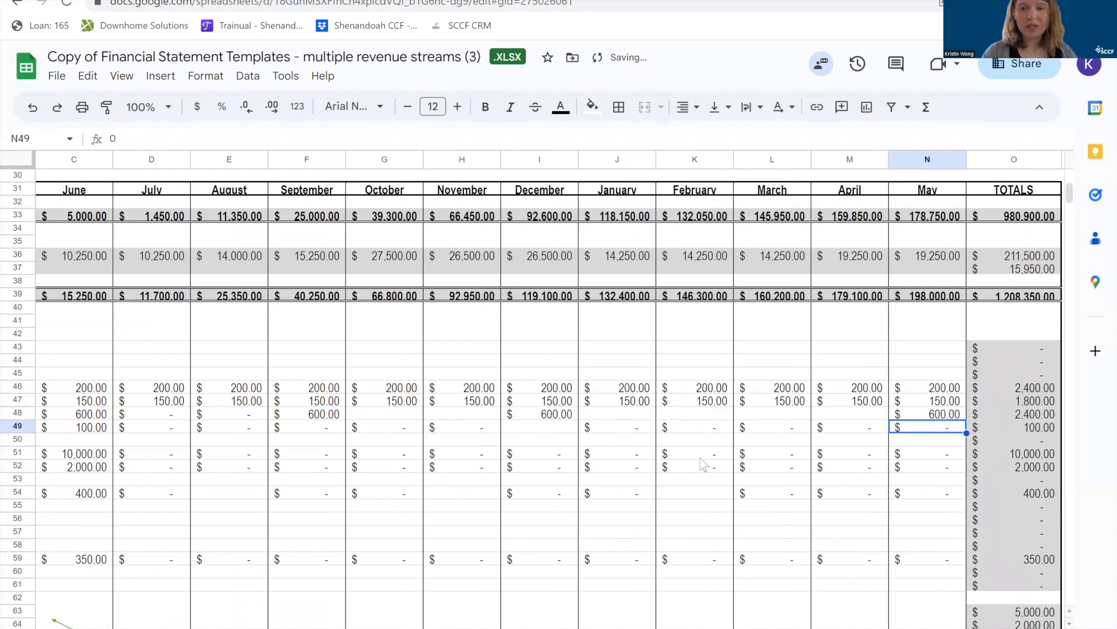
Check the spacing of the insurance payments across the months and clear the May amount in N48.
{"action": "scroll", "coordinate": [703, 464], "scroll_direction": "left", "scroll_amount": 3}
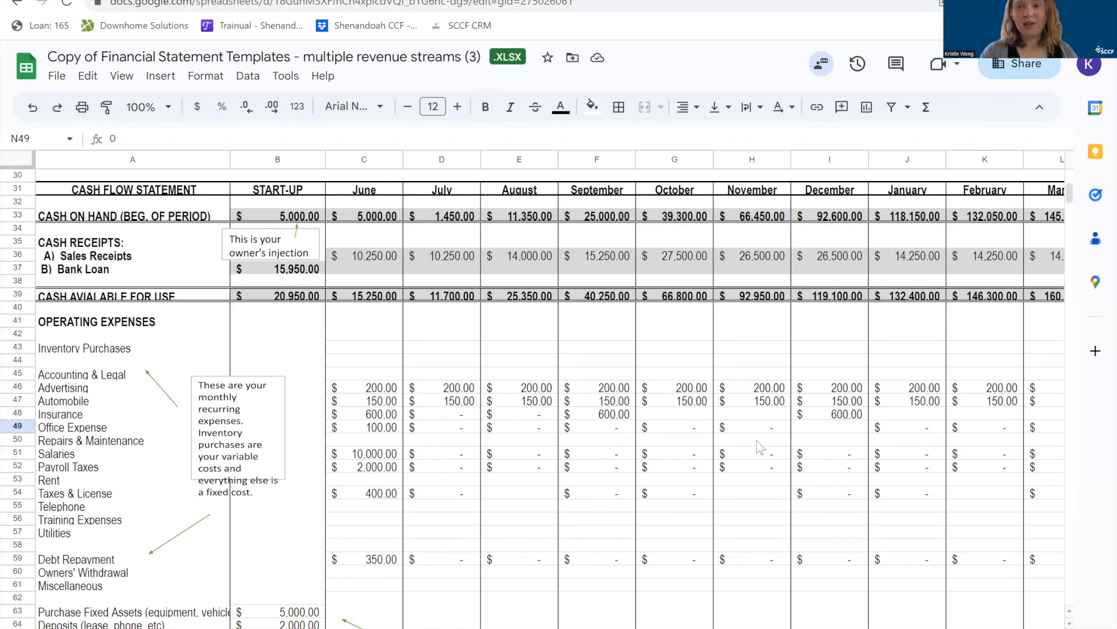
{"action": "scroll", "coordinate": [759, 447], "scroll_direction": "right", "scroll_amount": 3}
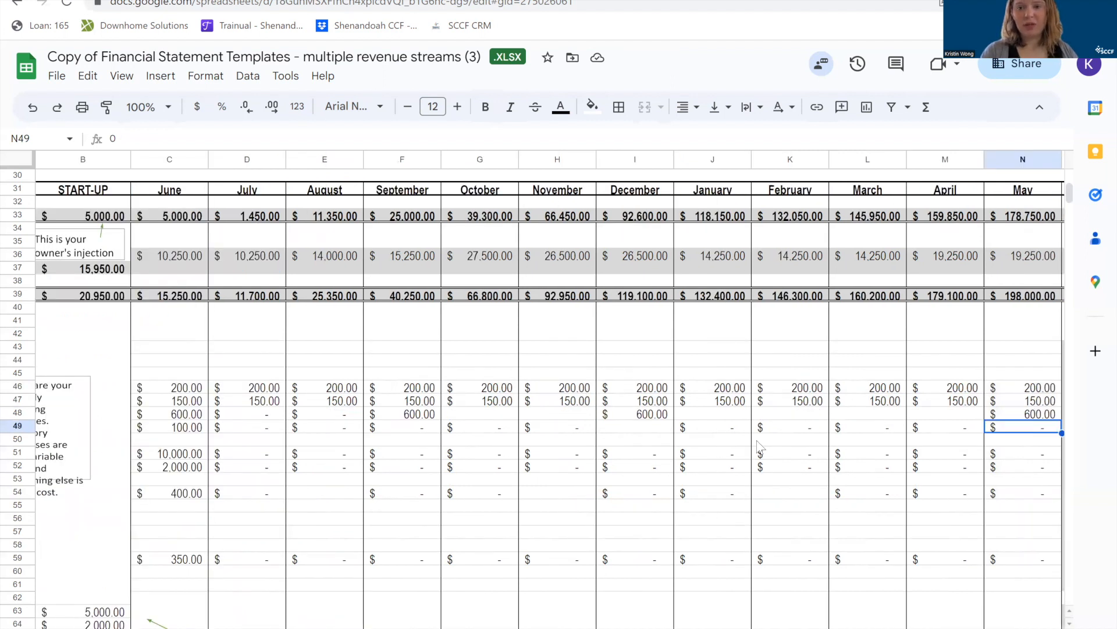
{"action": "scroll", "coordinate": [759, 447], "scroll_direction": "right", "scroll_amount": 3}
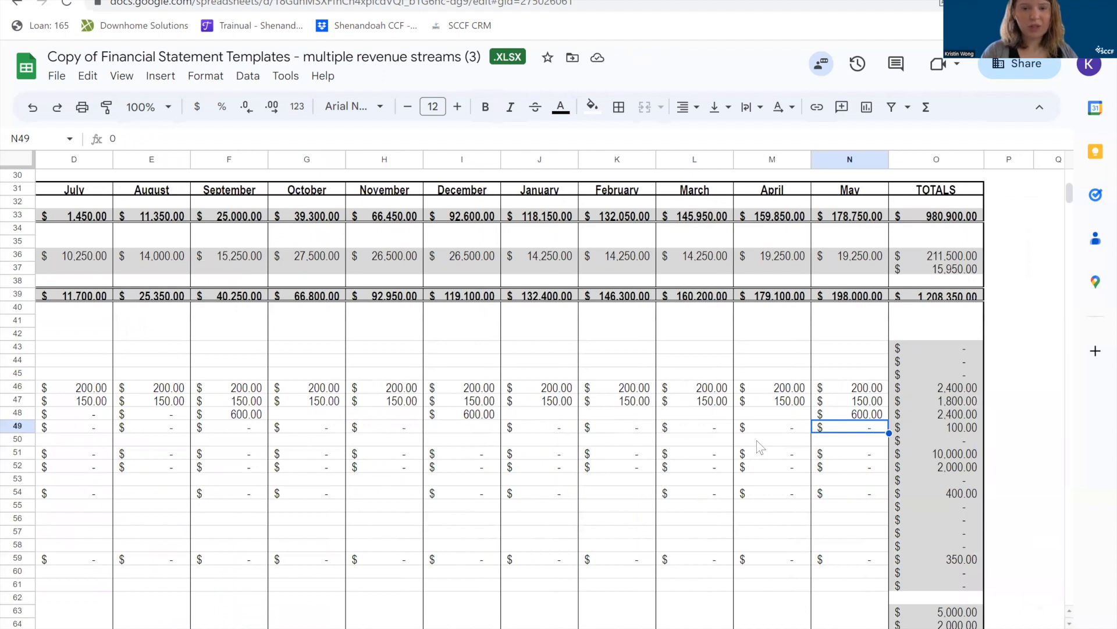
{"action": "left_click", "coordinate": [703, 417]}
{"action": "left_click", "coordinate": [879, 418]}
{"action": "double_click", "coordinate": [879, 418]}
{"action": "key", "text": "BackSpace"}
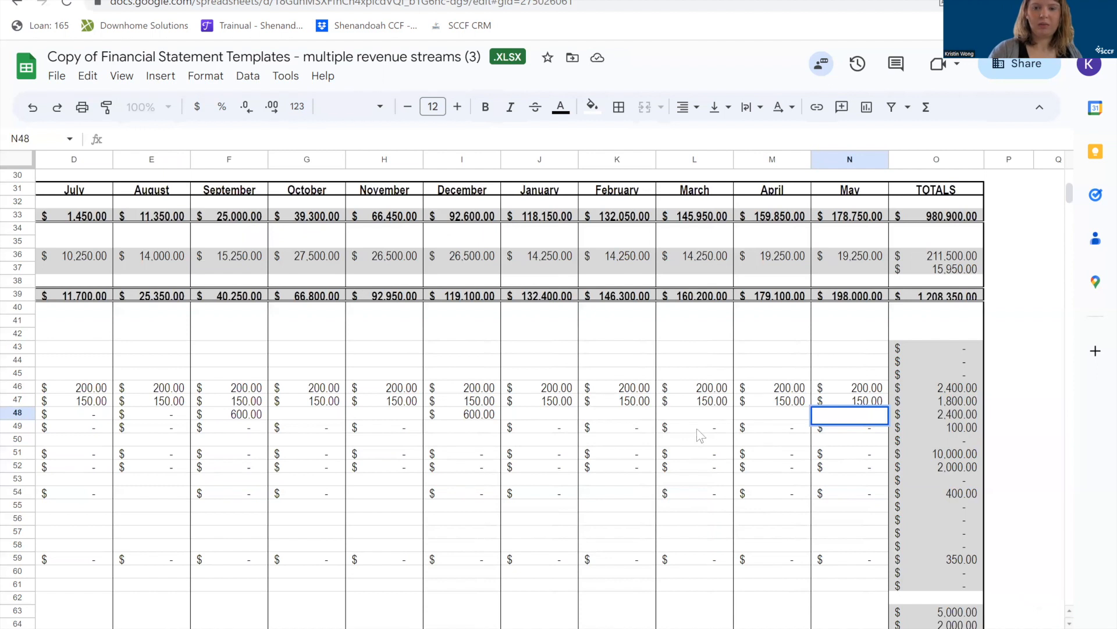
Enter a $600 insurance expense for March in L48.
{"action": "left_click", "coordinate": [704, 418]}
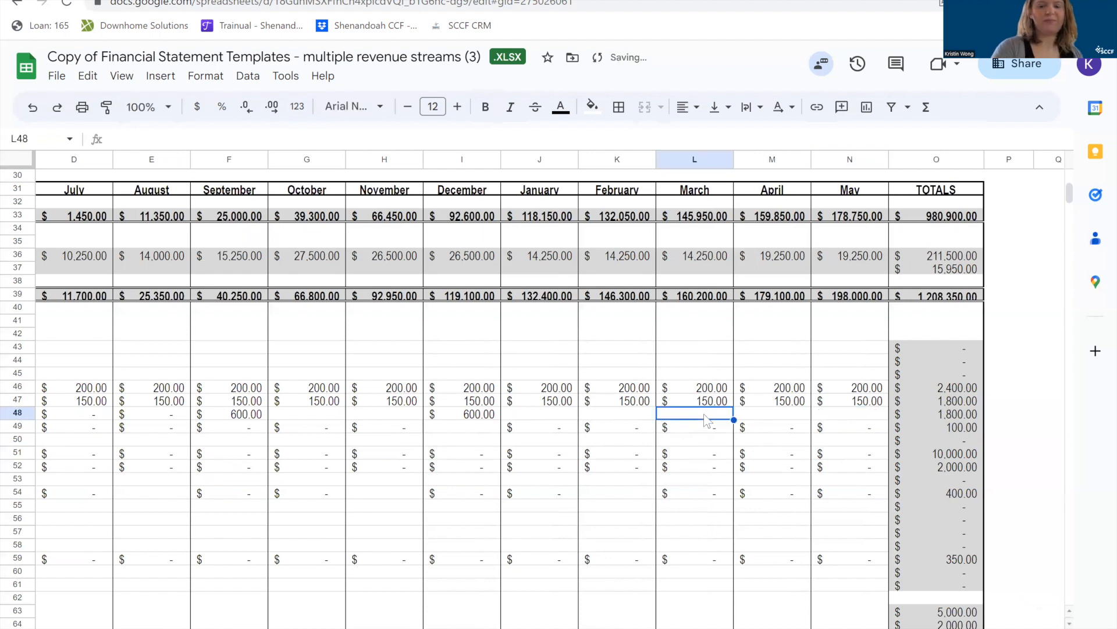
{"action": "type", "text": "600"}
{"action": "key", "text": "Return"}
Fill June's $100 office expense in C49 across the remaining months through May in N49.
{"action": "scroll", "coordinate": [708, 420], "scroll_direction": "left", "scroll_amount": 3}
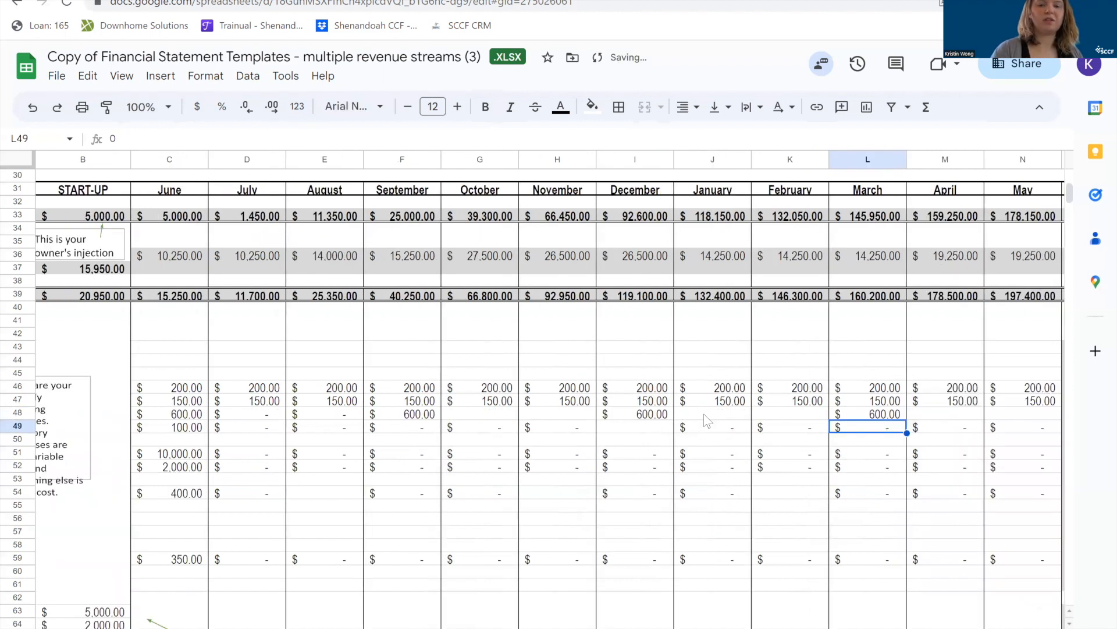
{"action": "scroll", "coordinate": [707, 421], "scroll_direction": "left", "scroll_amount": 2}
{"action": "left_click", "coordinate": [476, 416]}
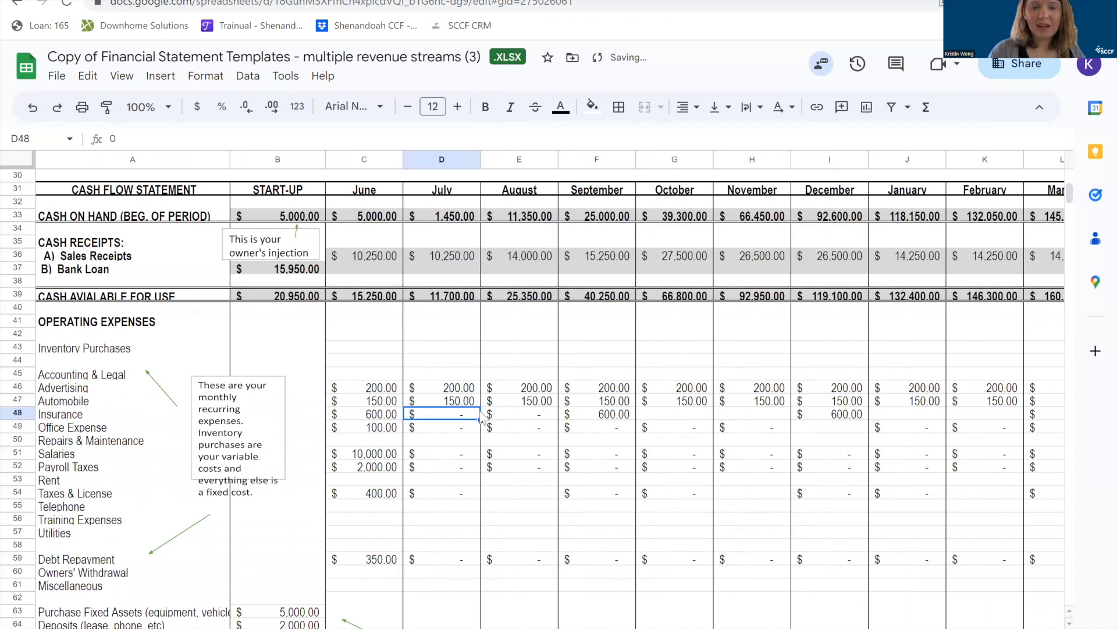
{"action": "left_click", "coordinate": [379, 415]}
{"action": "left_click", "coordinate": [368, 429]}
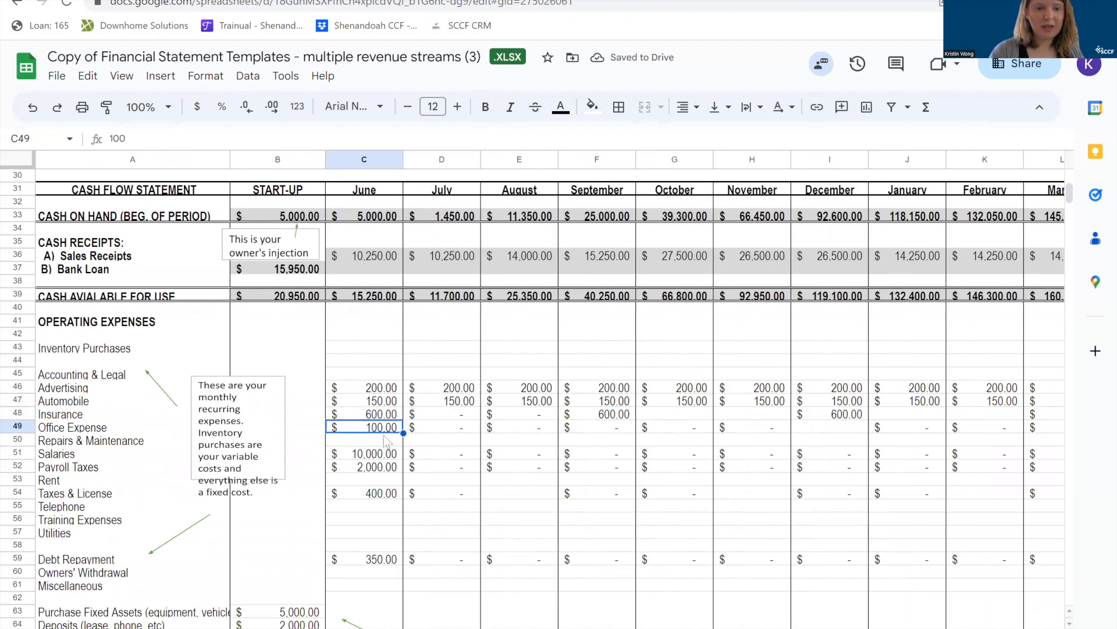
{"action": "left_click_drag", "start_coordinate": [404, 433], "coordinate": [756, 440]}
{"action": "left_click", "coordinate": [323, 499]}
Fill June's $10,000 salaries expense in C51 across the remaining months through May in N51.
{"action": "scroll", "coordinate": [323, 498], "scroll_direction": "left", "scroll_amount": 2}
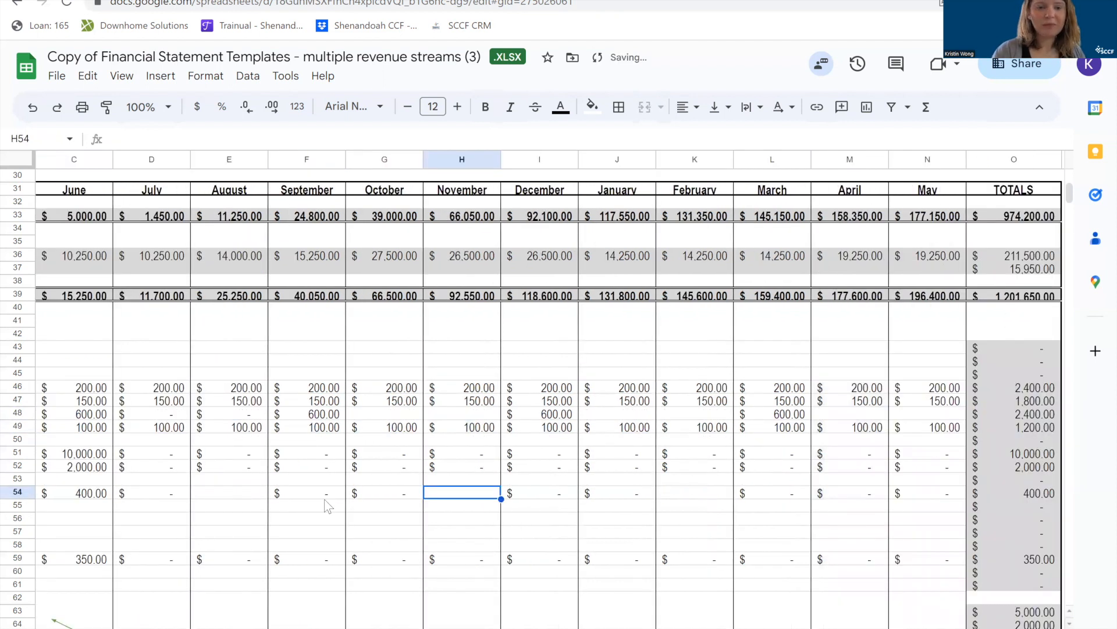
{"action": "scroll", "coordinate": [323, 499], "scroll_direction": "left", "scroll_amount": 2}
{"action": "left_click", "coordinate": [372, 455]}
{"action": "left_click_drag", "start_coordinate": [405, 459], "coordinate": [771, 454]}
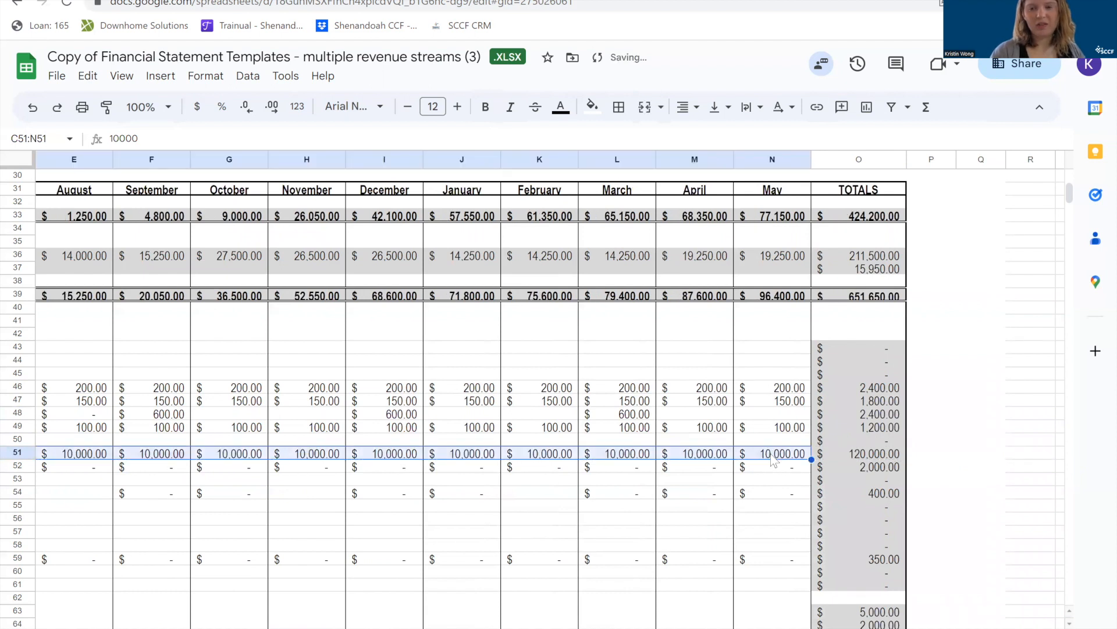
{"action": "left_click", "coordinate": [454, 482]}
Fill June's $2,000 payroll taxes in C52 across the remaining months through May in N52.
{"action": "scroll", "coordinate": [453, 482], "scroll_direction": "left", "scroll_amount": 4}
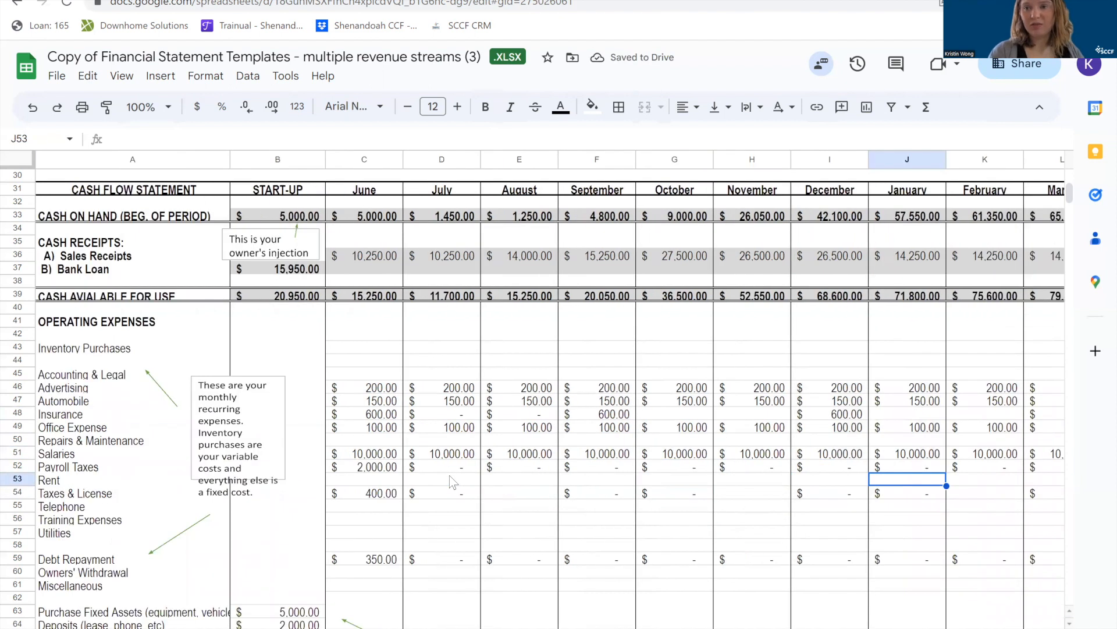
{"action": "left_click", "coordinate": [383, 468]}
{"action": "left_click_drag", "start_coordinate": [404, 472], "coordinate": [862, 478]}
{"action": "left_click", "coordinate": [544, 520]}
Enter $400 quarterly taxes and license expenses for September in F54, December in I54 and March in L54.
{"action": "scroll", "coordinate": [544, 520], "scroll_direction": "left", "scroll_amount": 6}
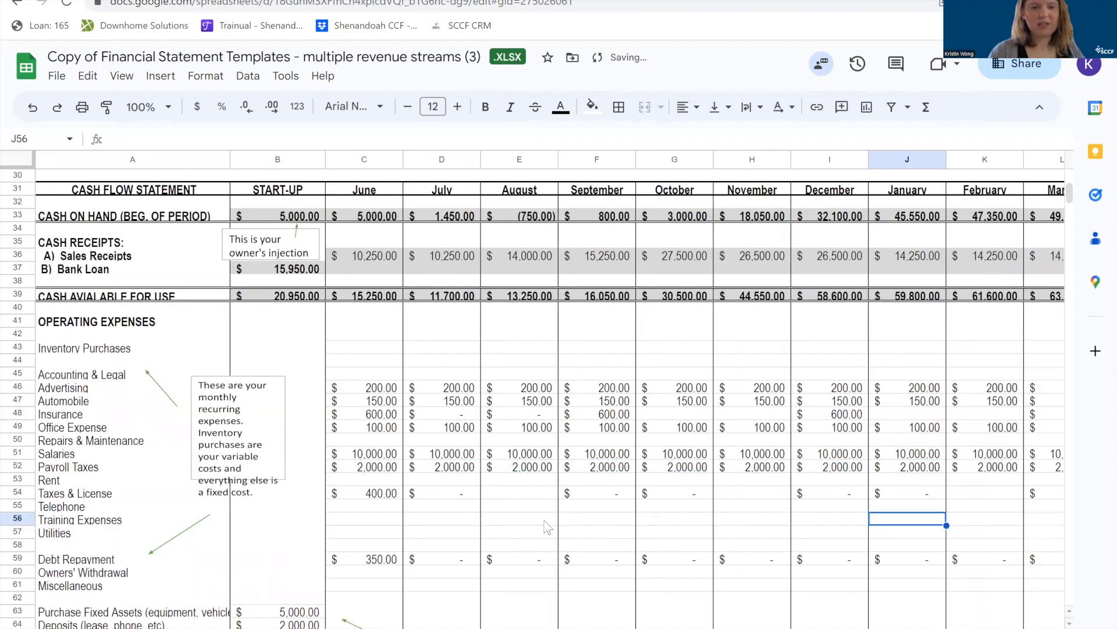
{"action": "left_click", "coordinate": [366, 475]}
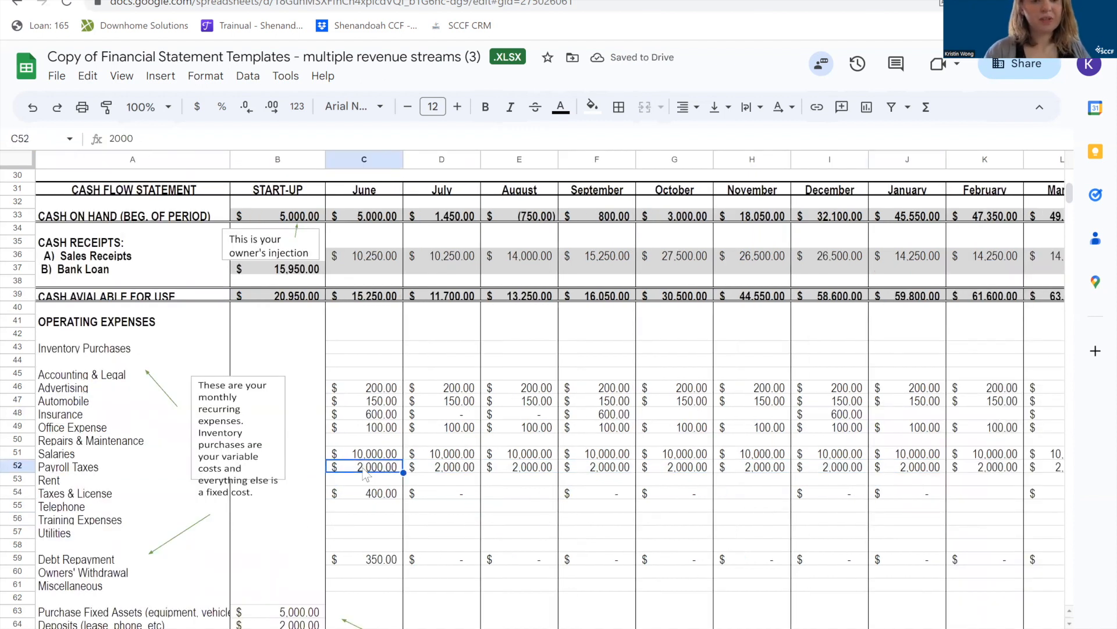
{"action": "left_click", "coordinate": [380, 495]}
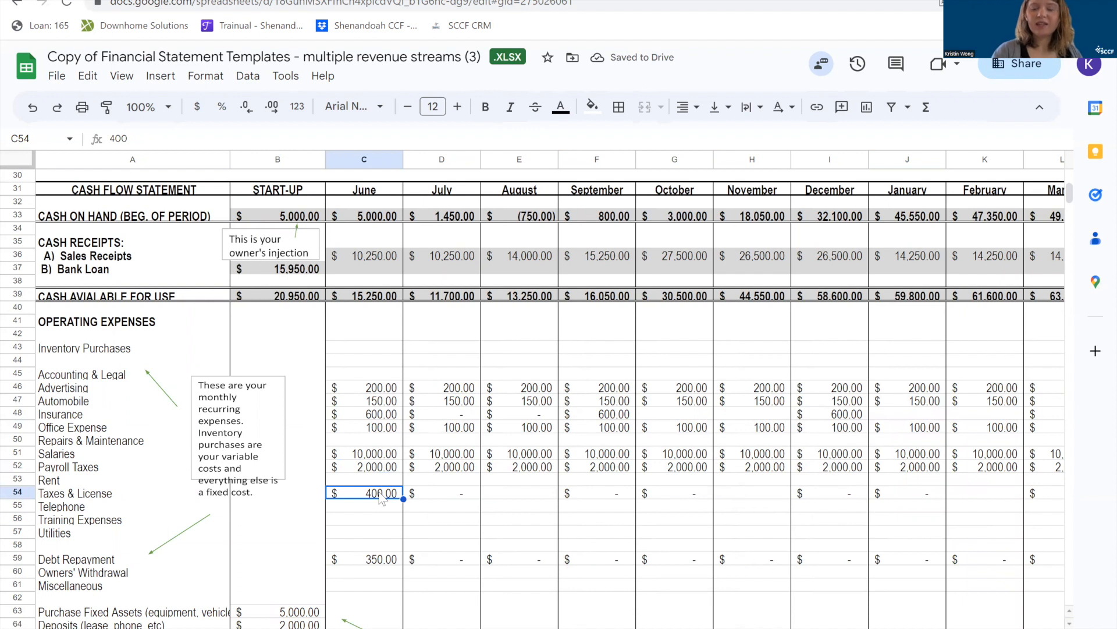
{"action": "left_click", "coordinate": [594, 498]}
{"action": "type", "text": "400"}
{"action": "left_click", "coordinate": [841, 495]}
{"action": "type", "text": "400"}
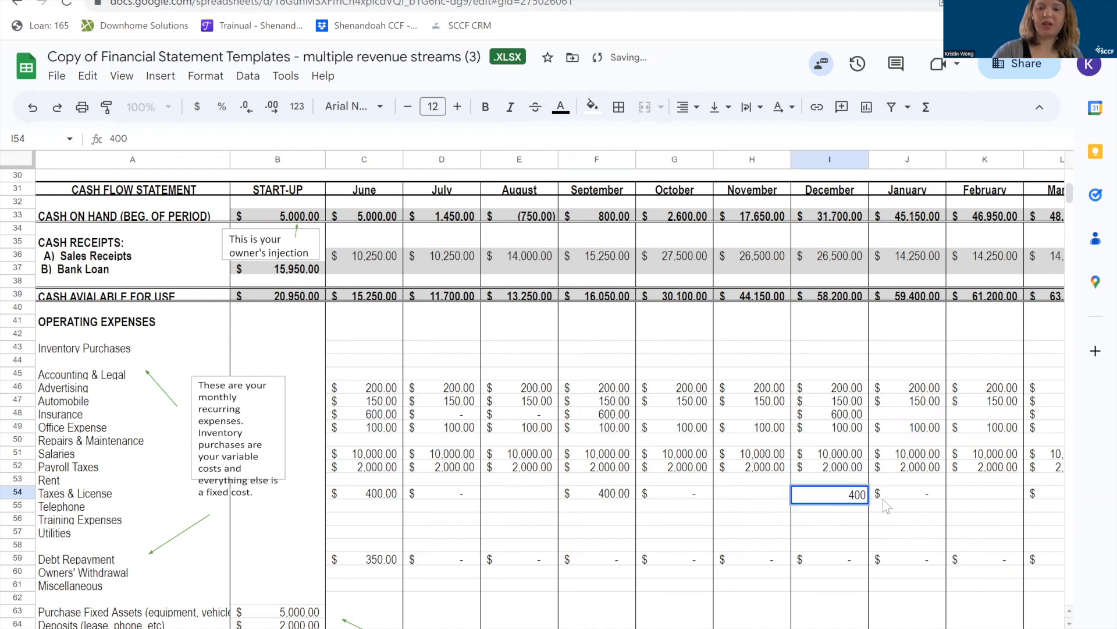
{"action": "left_click", "coordinate": [979, 497]}
{"action": "left_click", "coordinate": [1046, 494]}
{"action": "type", "text": "400"}
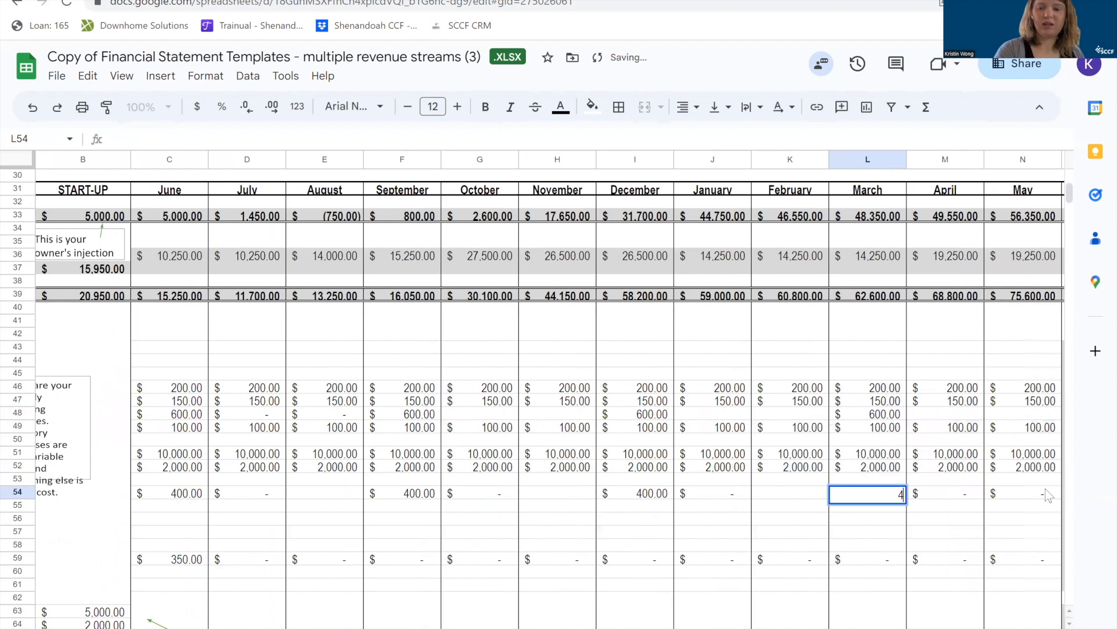
{"action": "left_click", "coordinate": [944, 491]}
Fill June's $350 debt repayment in C59 across the remaining months through May in N59.
{"action": "scroll", "coordinate": [694, 535], "scroll_direction": "left", "scroll_amount": 3}
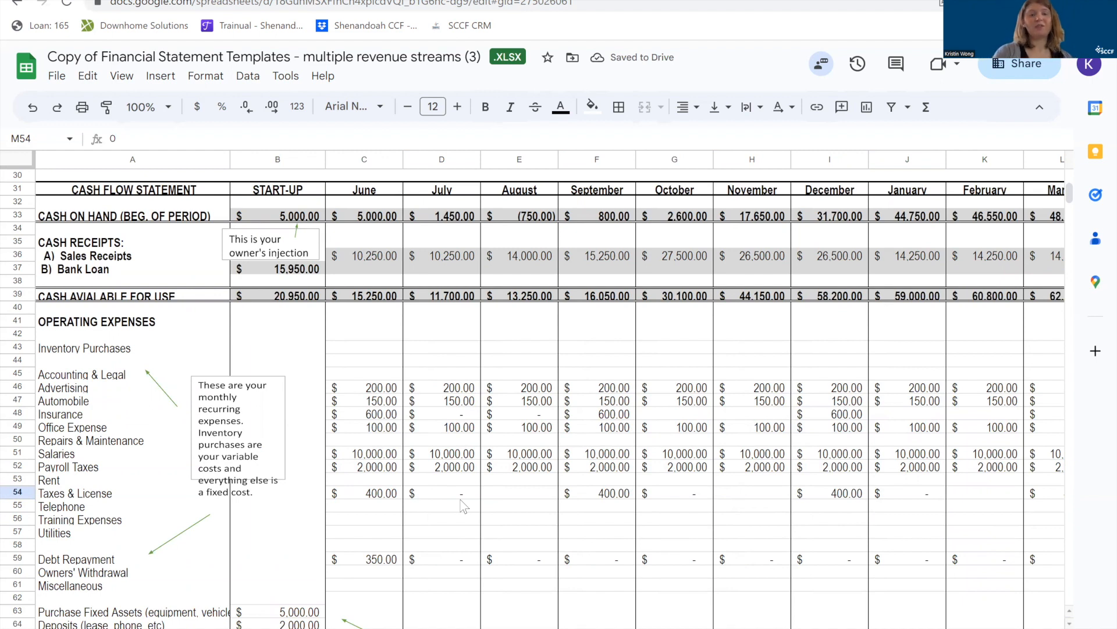
{"action": "left_click", "coordinate": [373, 549]}
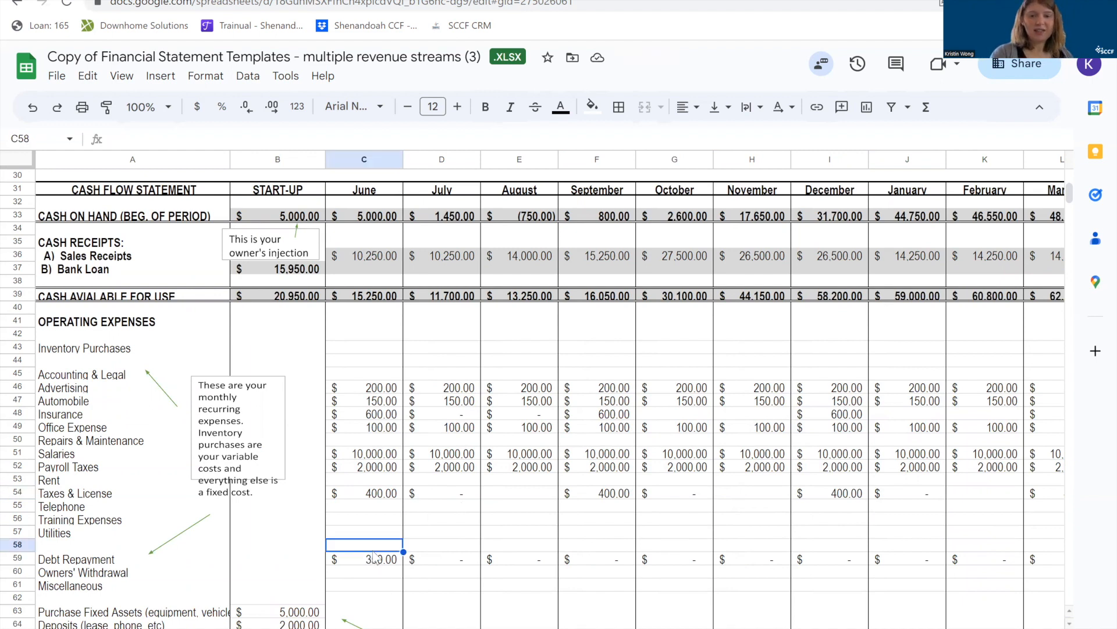
{"action": "left_click", "coordinate": [369, 560]}
{"action": "scroll", "coordinate": [371, 566], "scroll_direction": "down", "scroll_amount": 1}
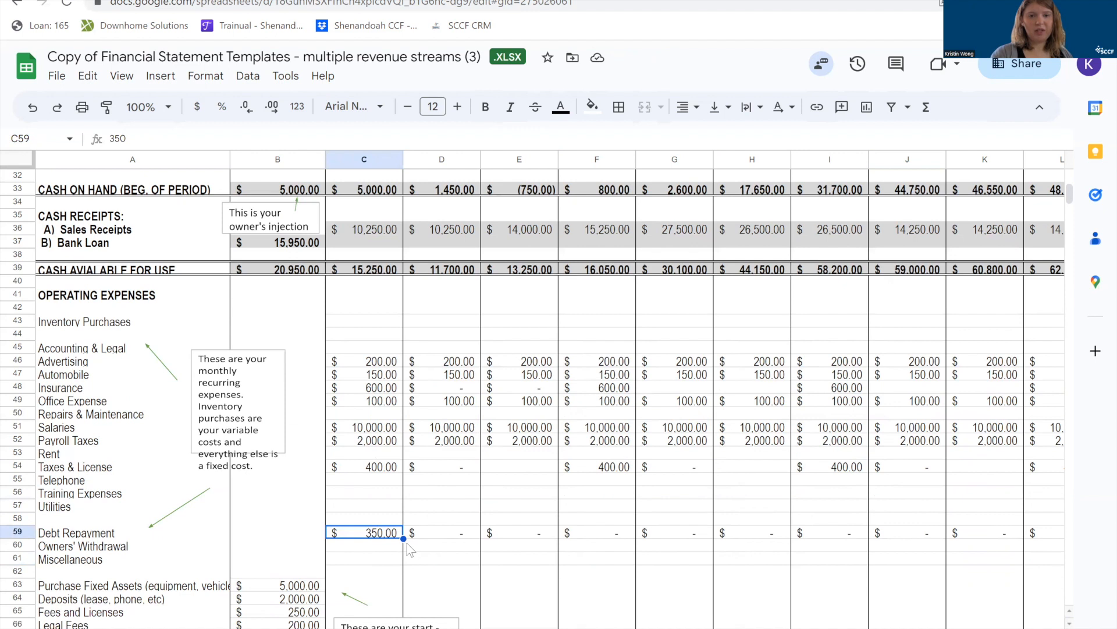
{"action": "left_click_drag", "start_coordinate": [461, 523], "coordinate": [708, 537]}
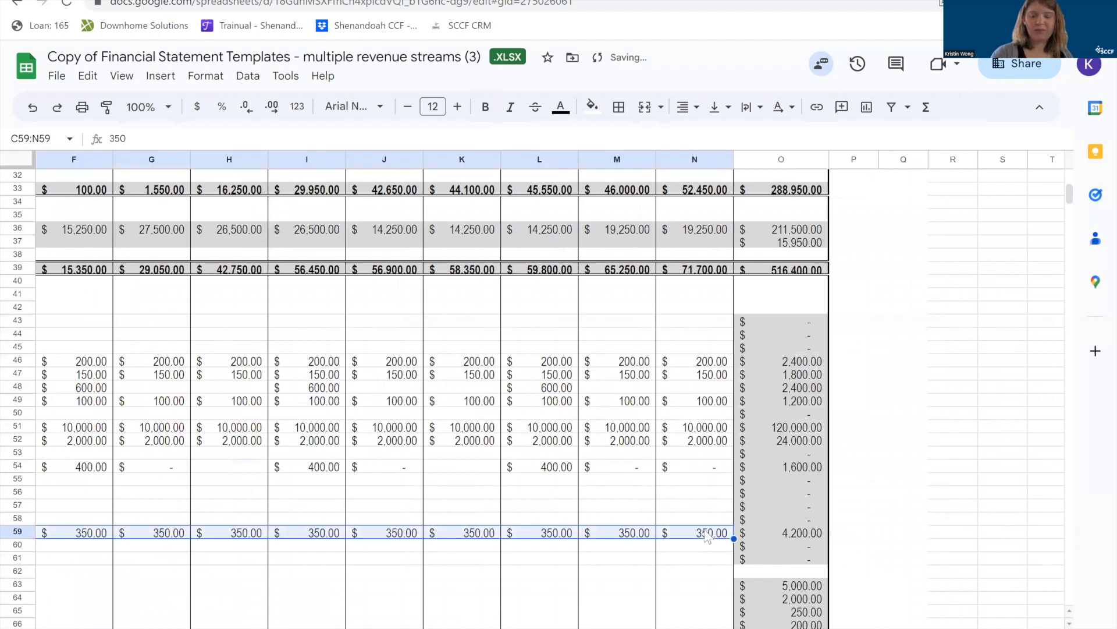
{"action": "left_click", "coordinate": [483, 521]}
Review June's sales receipts formula in C36, the cash available formula in C39, and the total cash paid out and end-of-period cash rows.
{"action": "scroll", "coordinate": [484, 527], "scroll_direction": "left", "scroll_amount": 2}
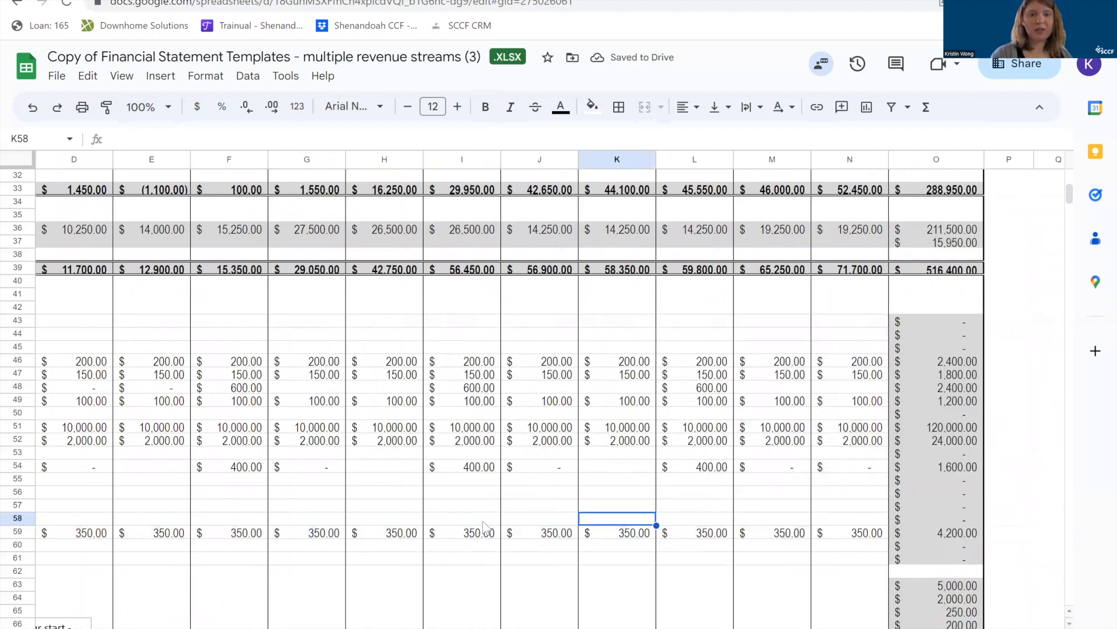
{"action": "scroll", "coordinate": [483, 527], "scroll_direction": "left", "scroll_amount": 3}
{"action": "scroll", "coordinate": [483, 527], "scroll_direction": "down", "scroll_amount": 2}
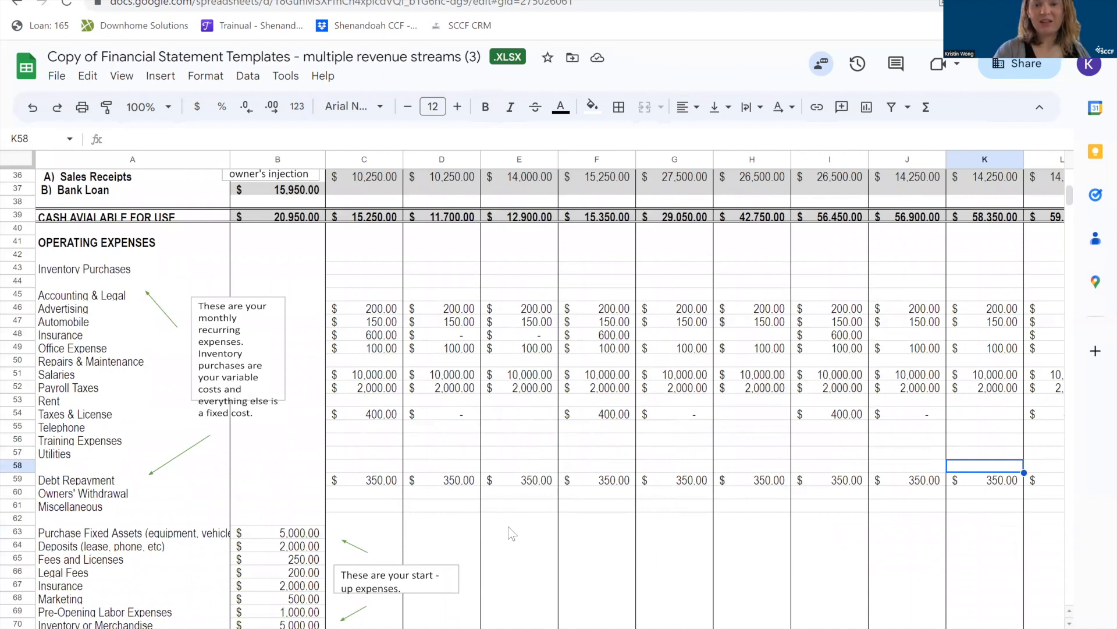
{"action": "scroll", "coordinate": [508, 526], "scroll_direction": "up", "scroll_amount": 5}
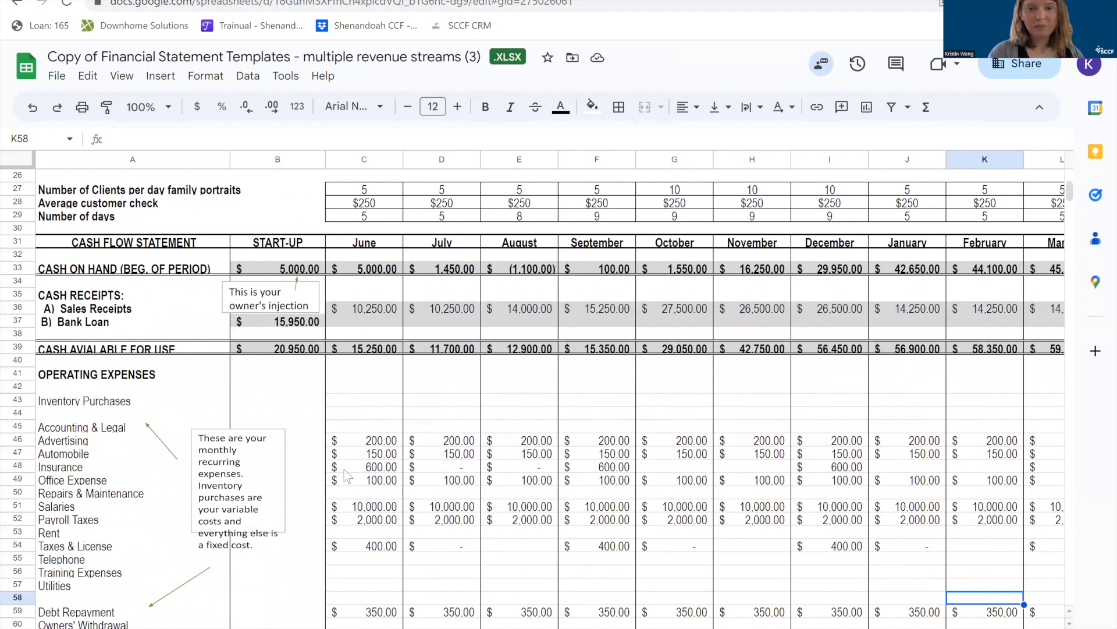
{"action": "double_click", "coordinate": [372, 309]}
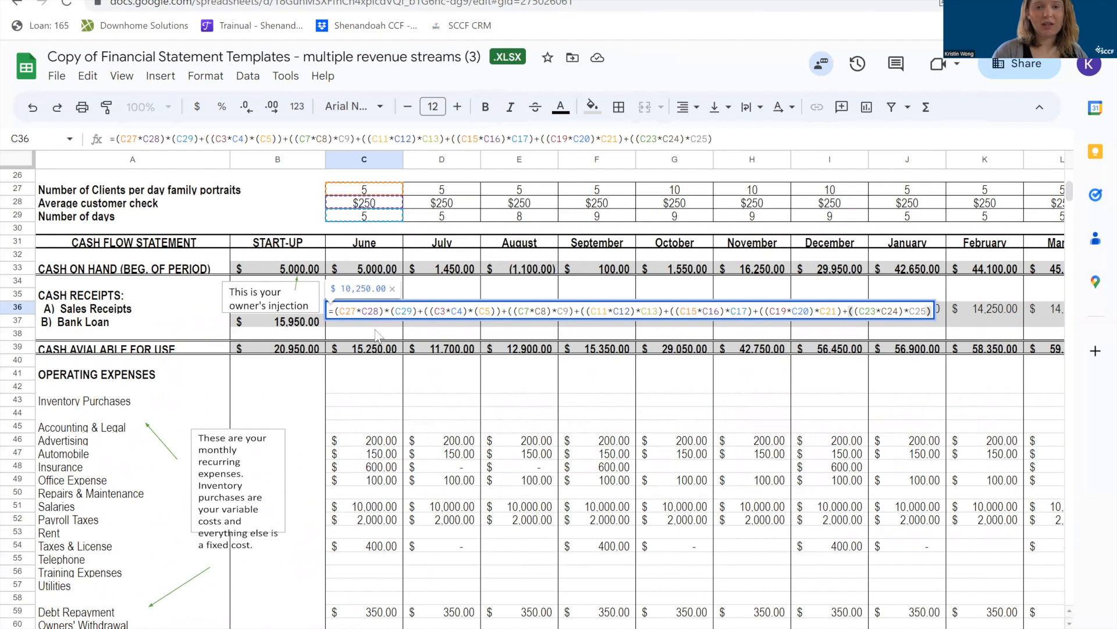
{"action": "left_click", "coordinate": [374, 330]}
{"action": "left_click", "coordinate": [377, 351]}
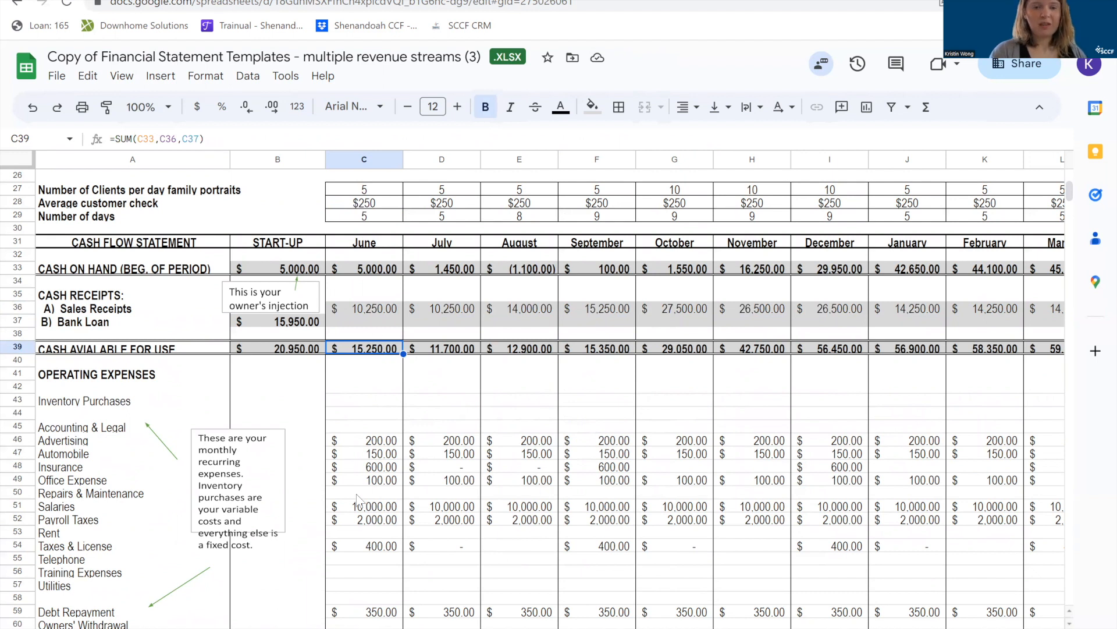
{"action": "scroll", "coordinate": [360, 500], "scroll_direction": "down", "scroll_amount": 3}
{"action": "scroll", "coordinate": [360, 500], "scroll_direction": "down", "scroll_amount": 2}
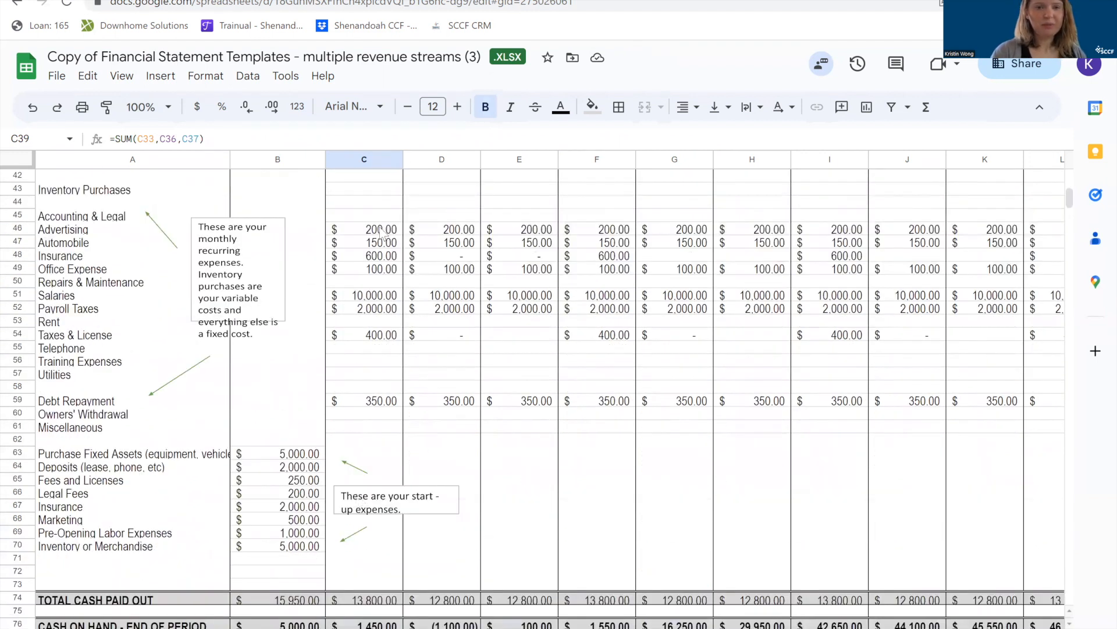
{"action": "scroll", "coordinate": [358, 397], "scroll_direction": "down", "scroll_amount": 3}
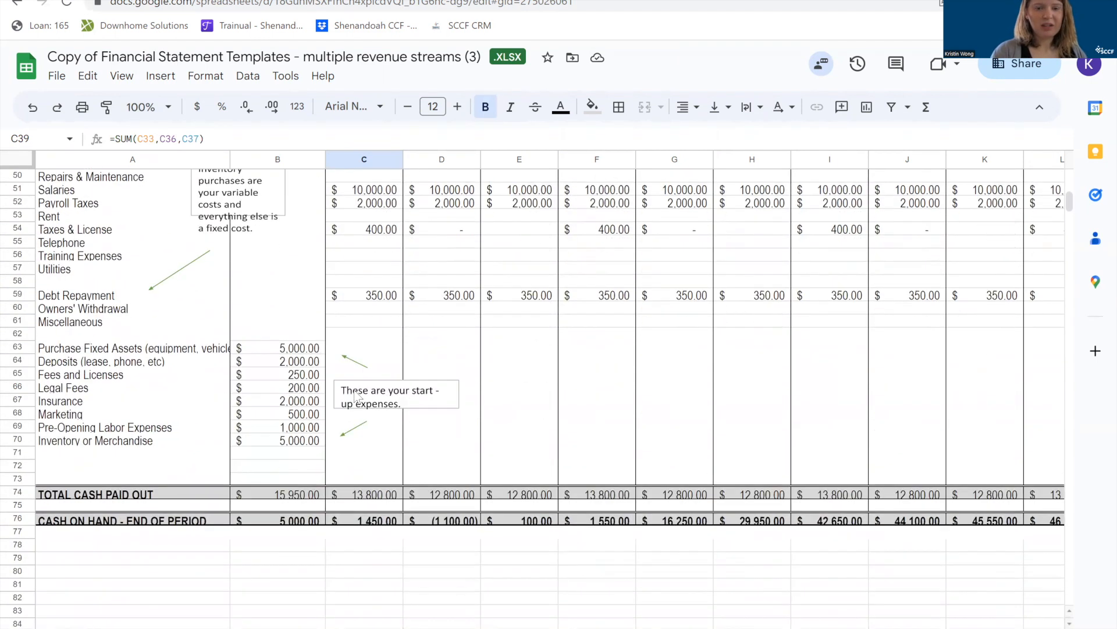
Examine the total cash paid out in row 74 and the end-of-period cash on hand in row 76.
{"action": "left_click", "coordinate": [17, 491]}
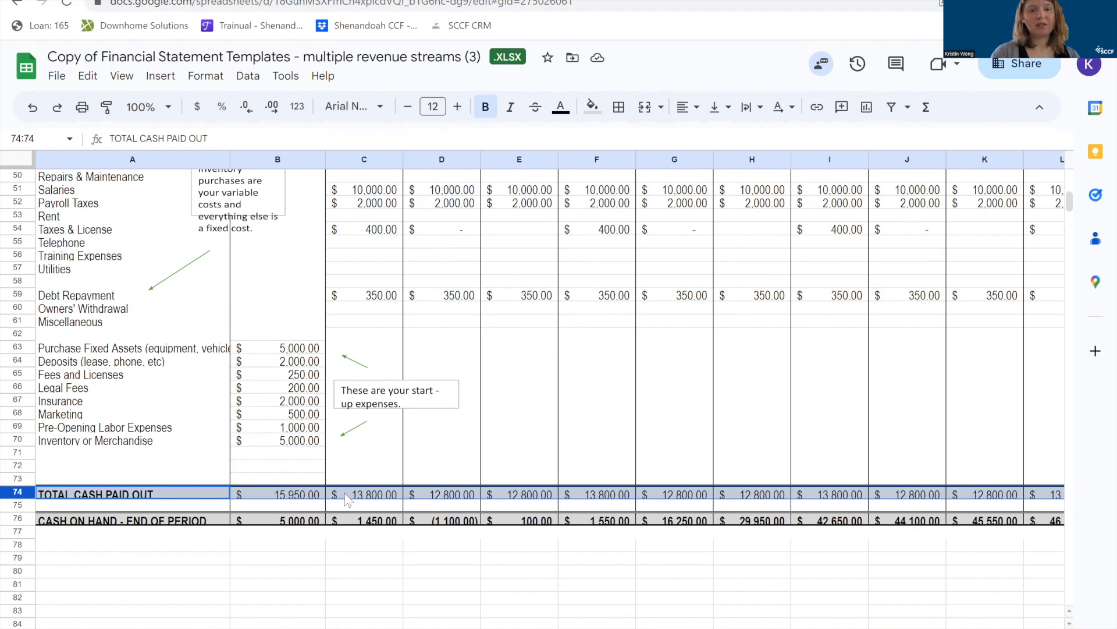
{"action": "left_click", "coordinate": [18, 518]}
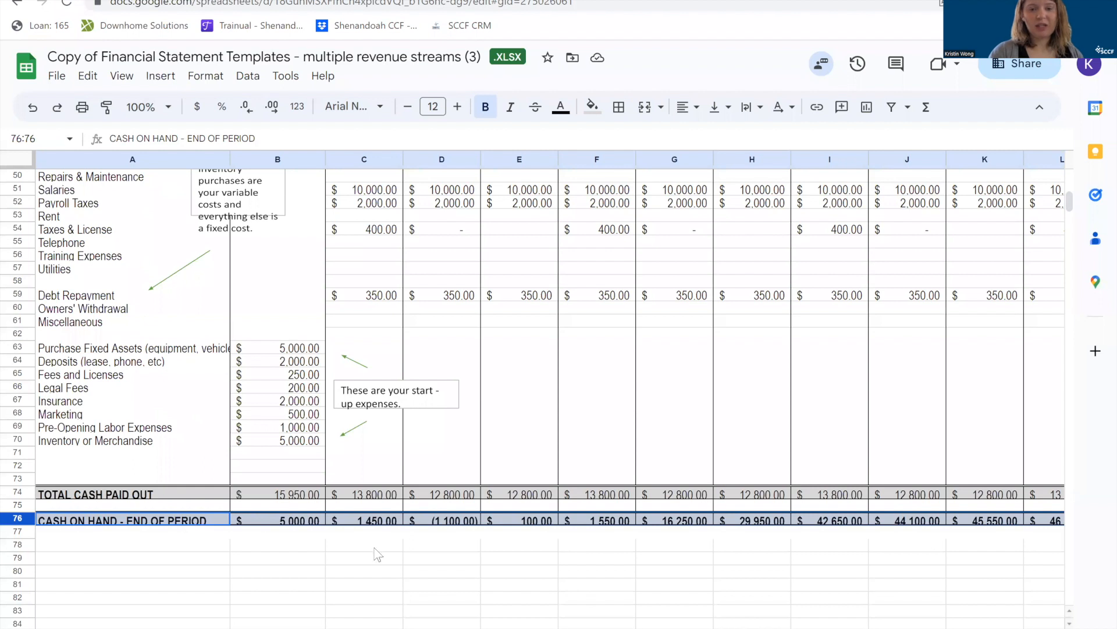
{"action": "left_click", "coordinate": [459, 559]}
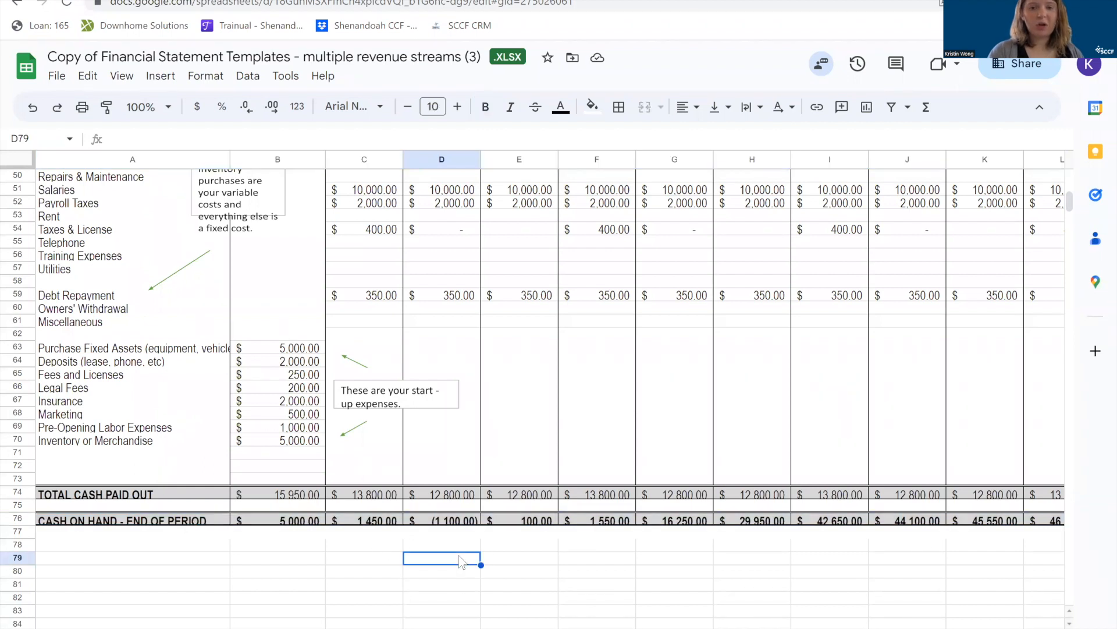
Examine the beginning-of-period cash on hand across row 33, checking July in D33 and August's carry-over formula in E33.
{"action": "scroll", "coordinate": [459, 558], "scroll_direction": "up", "scroll_amount": 7}
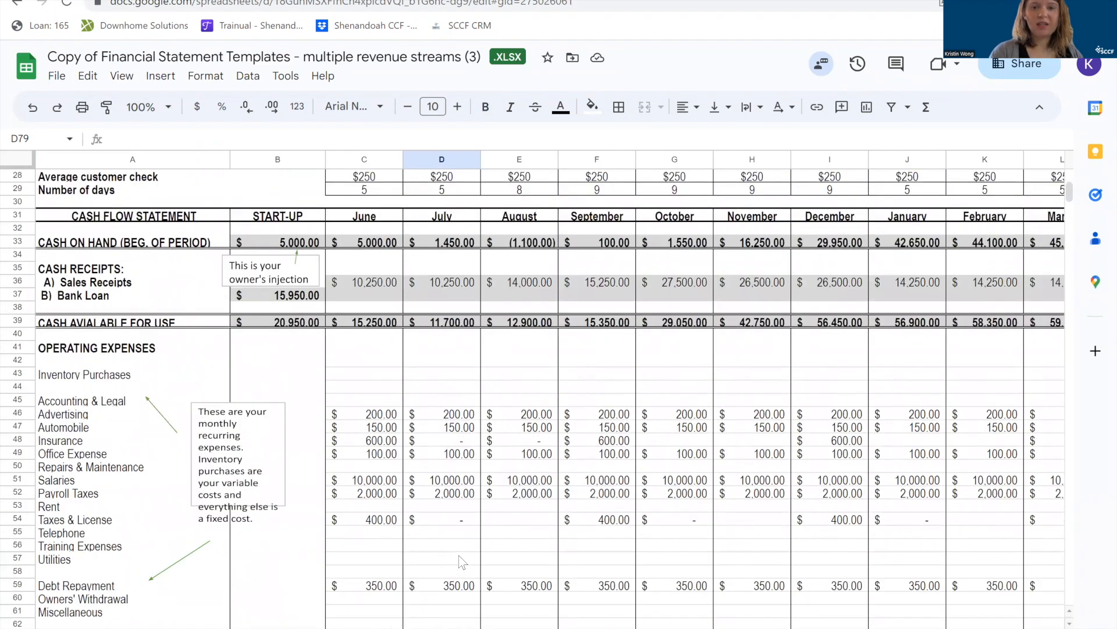
{"action": "scroll", "coordinate": [459, 556], "scroll_direction": "up", "scroll_amount": 1}
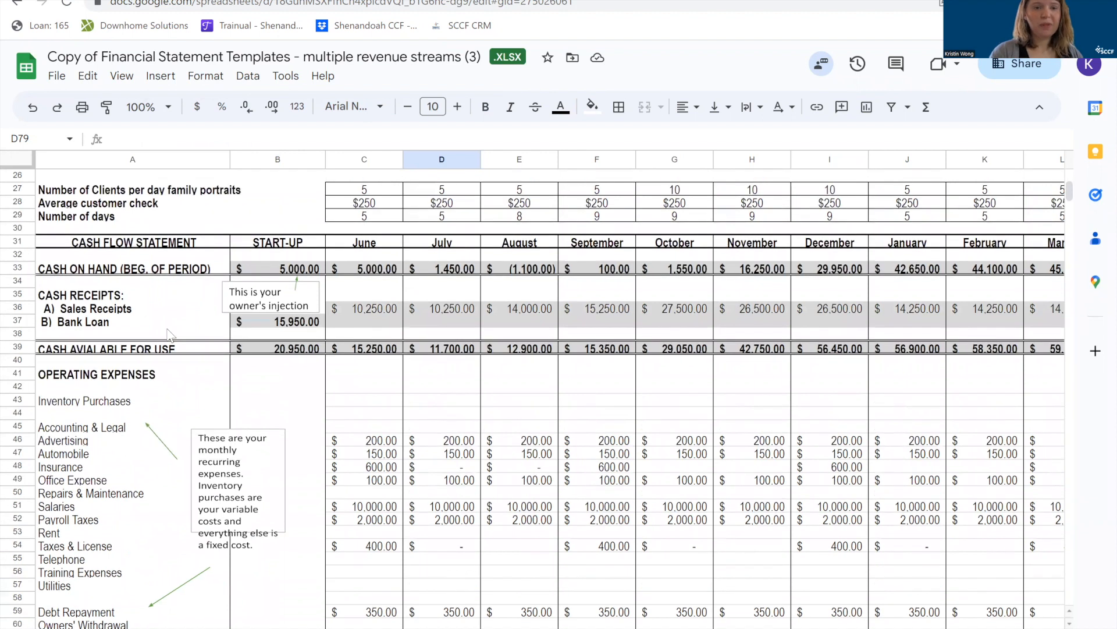
{"action": "left_click", "coordinate": [18, 268]}
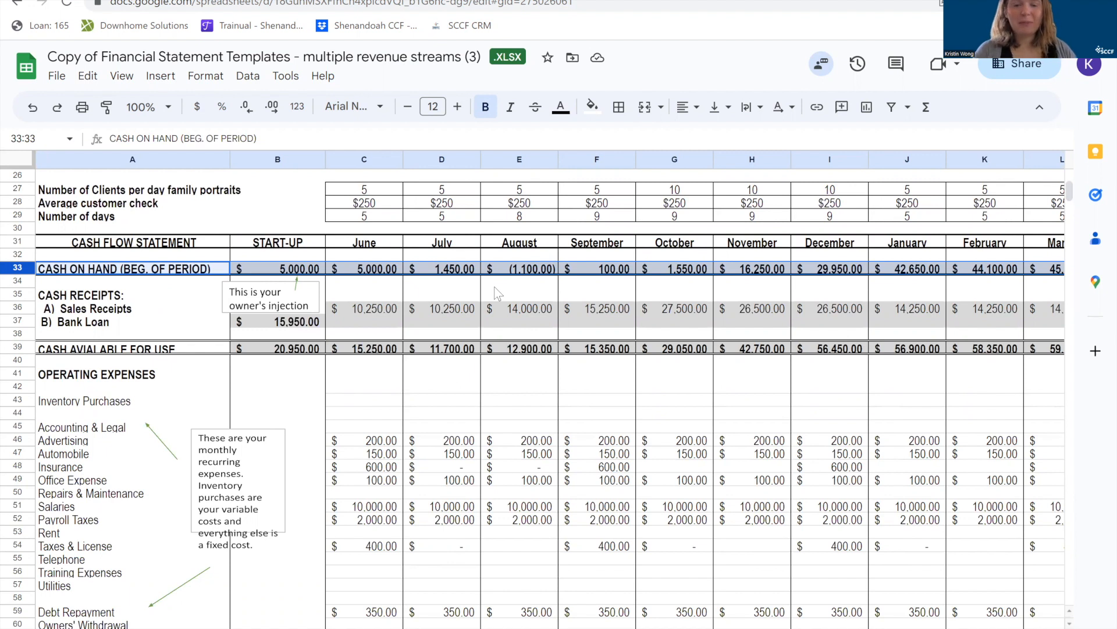
{"action": "left_click", "coordinate": [447, 272]}
{"action": "left_click", "coordinate": [540, 273]}
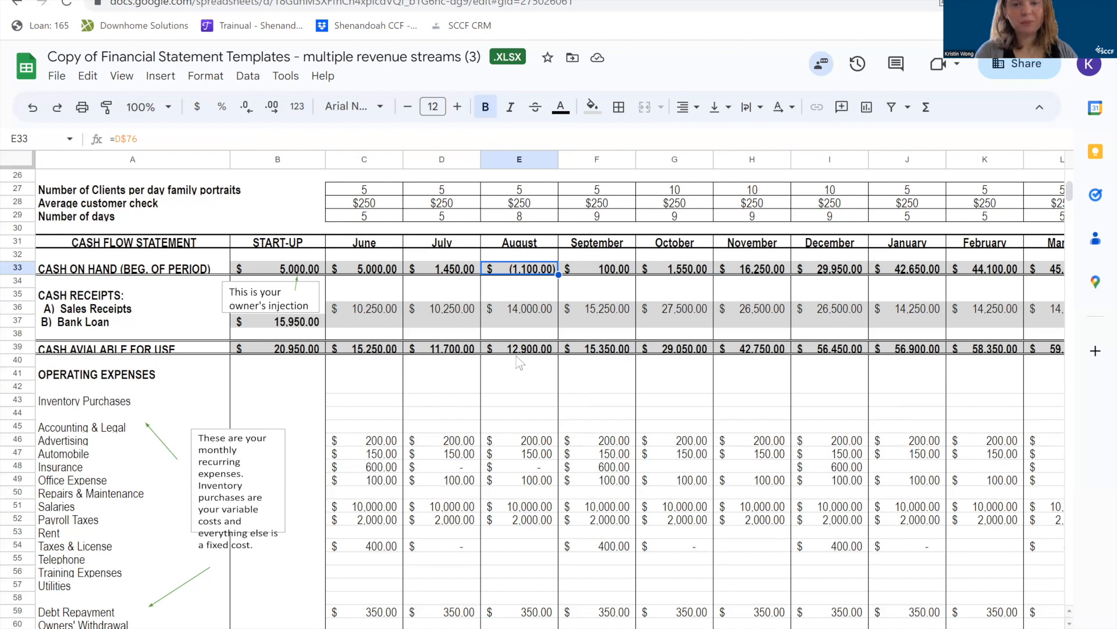
{"action": "scroll", "coordinate": [520, 362], "scroll_direction": "up", "scroll_amount": 1}
{"action": "left_click", "coordinate": [524, 321]}
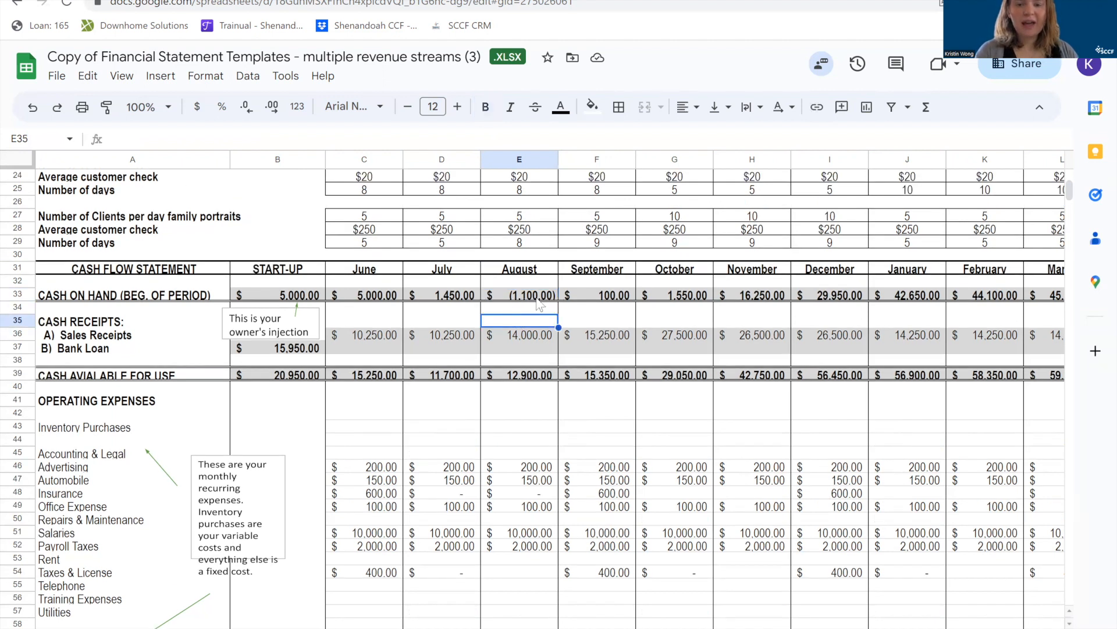
{"action": "left_click", "coordinate": [539, 298]}
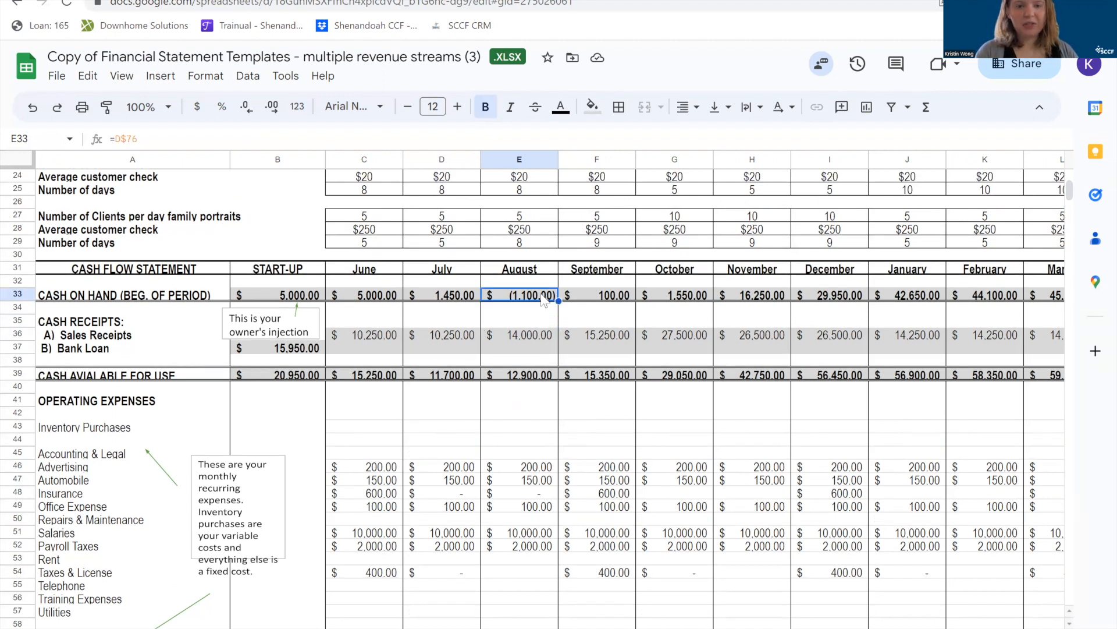
Examine the cash flow statement's later months through May and the yearly TOTALS in column O.
{"action": "scroll", "coordinate": [542, 300], "scroll_direction": "right", "scroll_amount": 3}
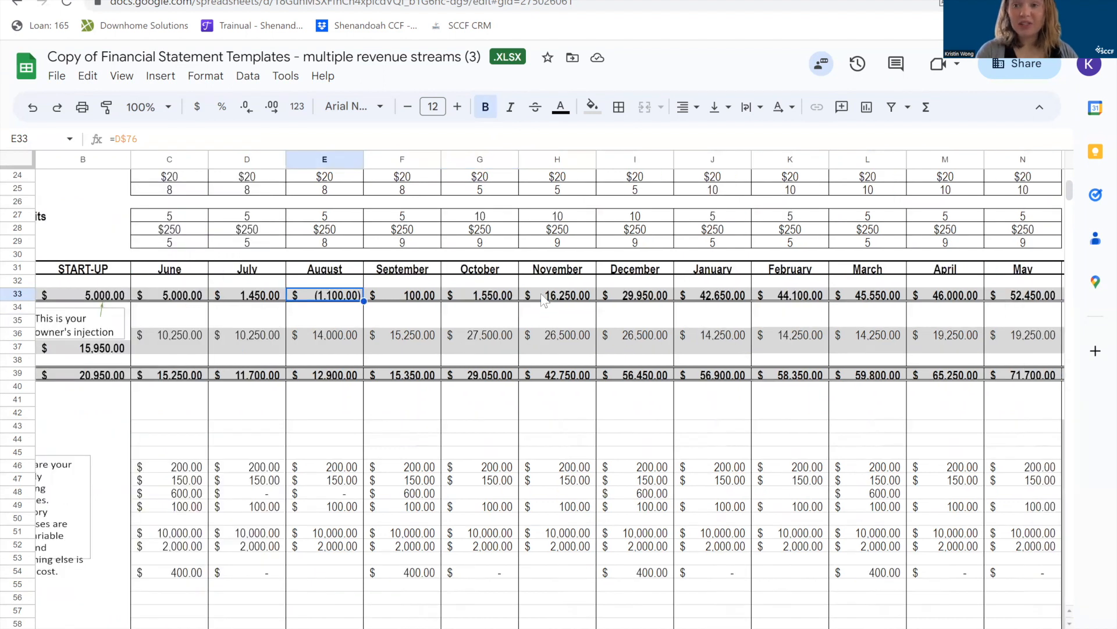
{"action": "scroll", "coordinate": [543, 300], "scroll_direction": "right", "scroll_amount": 1}
{"action": "scroll", "coordinate": [543, 300], "scroll_direction": "down", "scroll_amount": 1}
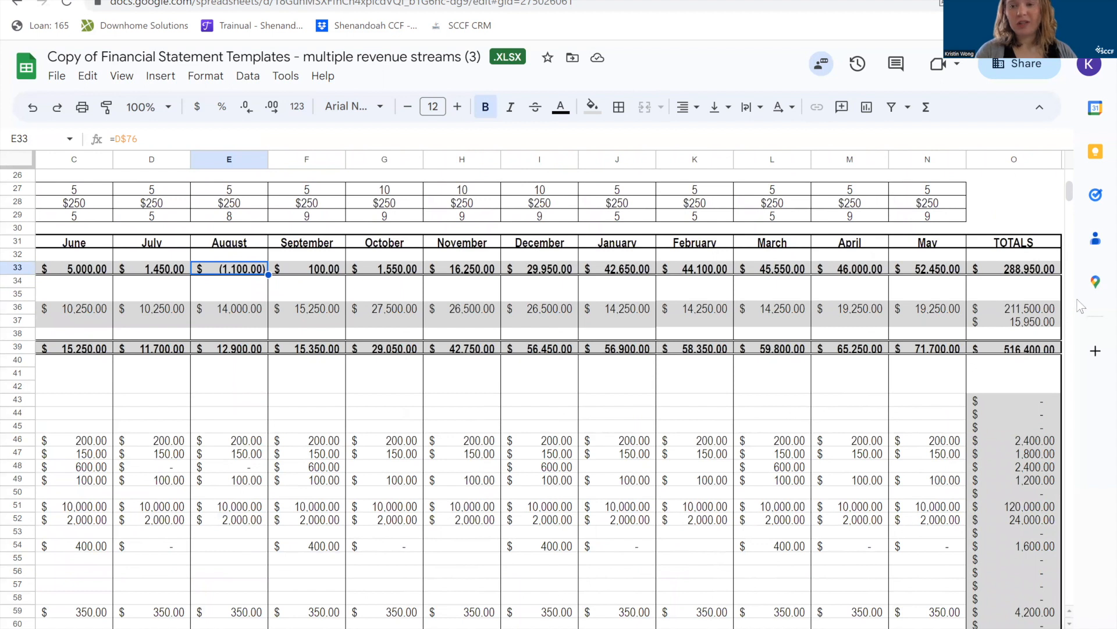
{"action": "scroll", "coordinate": [1035, 370], "scroll_direction": "down", "scroll_amount": 4}
{"action": "scroll", "coordinate": [1034, 370], "scroll_direction": "left", "scroll_amount": 1}
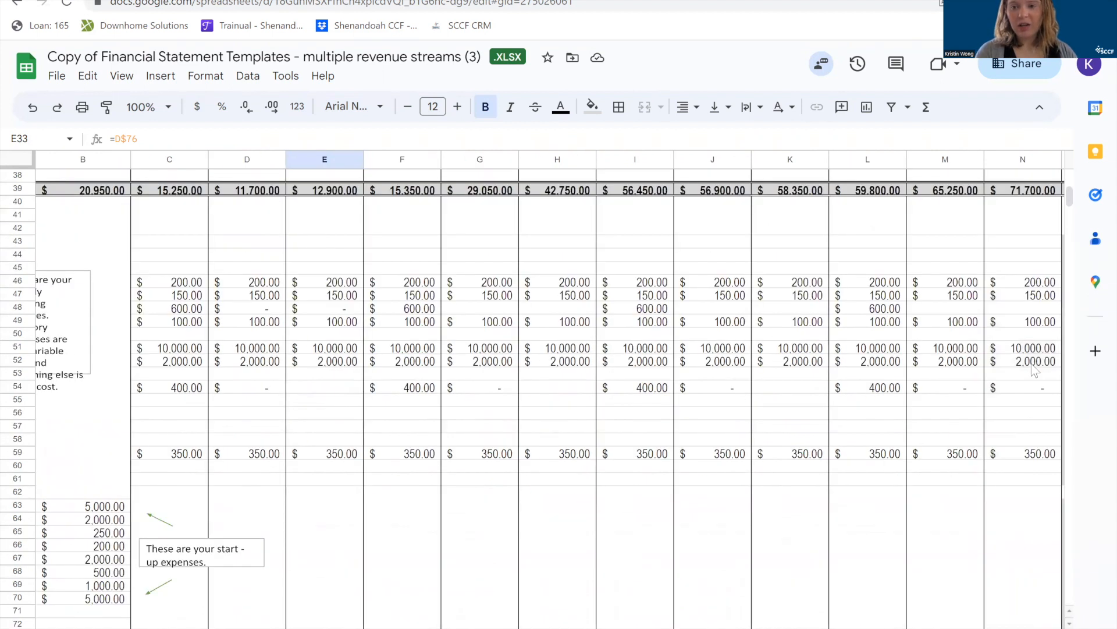
{"action": "scroll", "coordinate": [1035, 370], "scroll_direction": "up", "scroll_amount": 5}
{"action": "scroll", "coordinate": [1035, 370], "scroll_direction": "left", "scroll_amount": 1}
{"action": "scroll", "coordinate": [1035, 370], "scroll_direction": "right", "scroll_amount": 2}
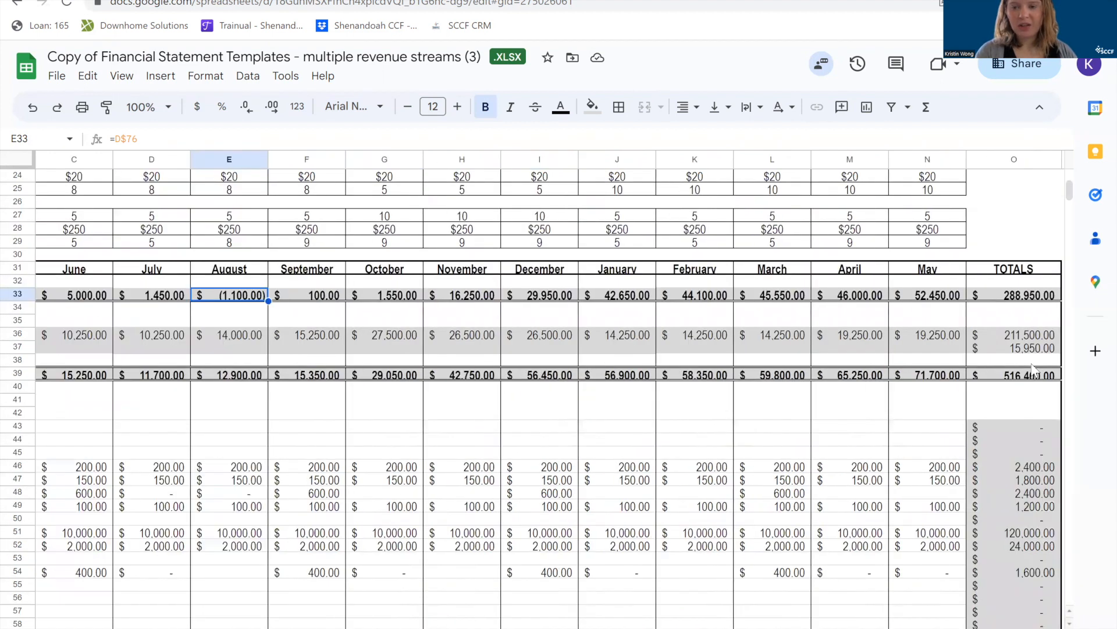
Review May's figures down column N and the end-of-period cash on hand across row 76.
{"action": "left_click", "coordinate": [929, 269]}
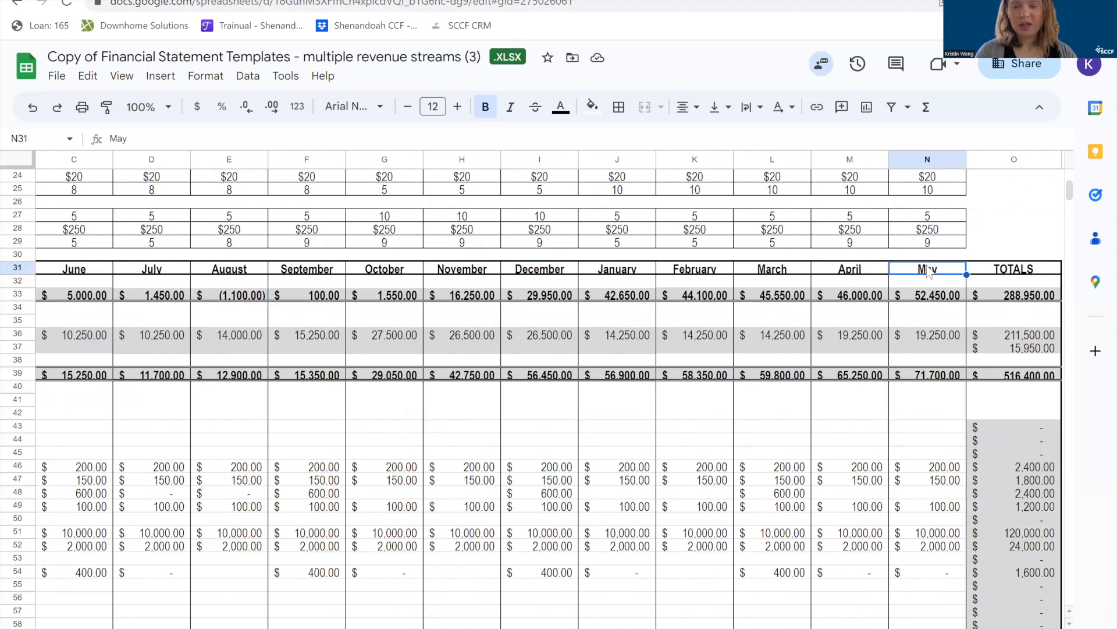
{"action": "left_click", "coordinate": [903, 160]}
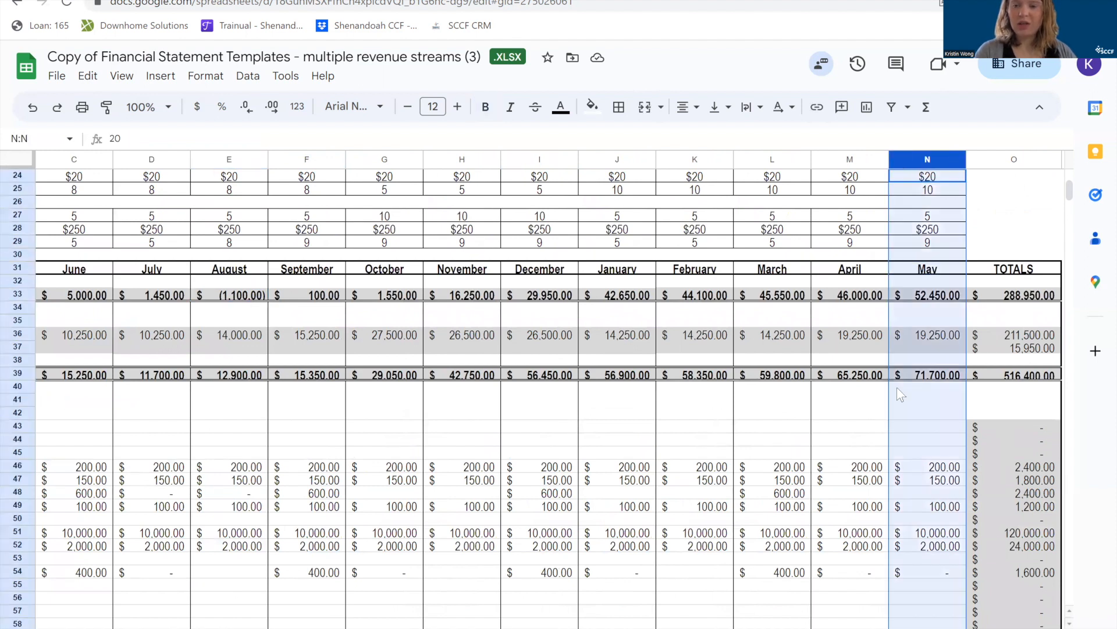
{"action": "left_click", "coordinate": [920, 582]}
{"action": "scroll", "coordinate": [920, 582], "scroll_direction": "down", "scroll_amount": 6}
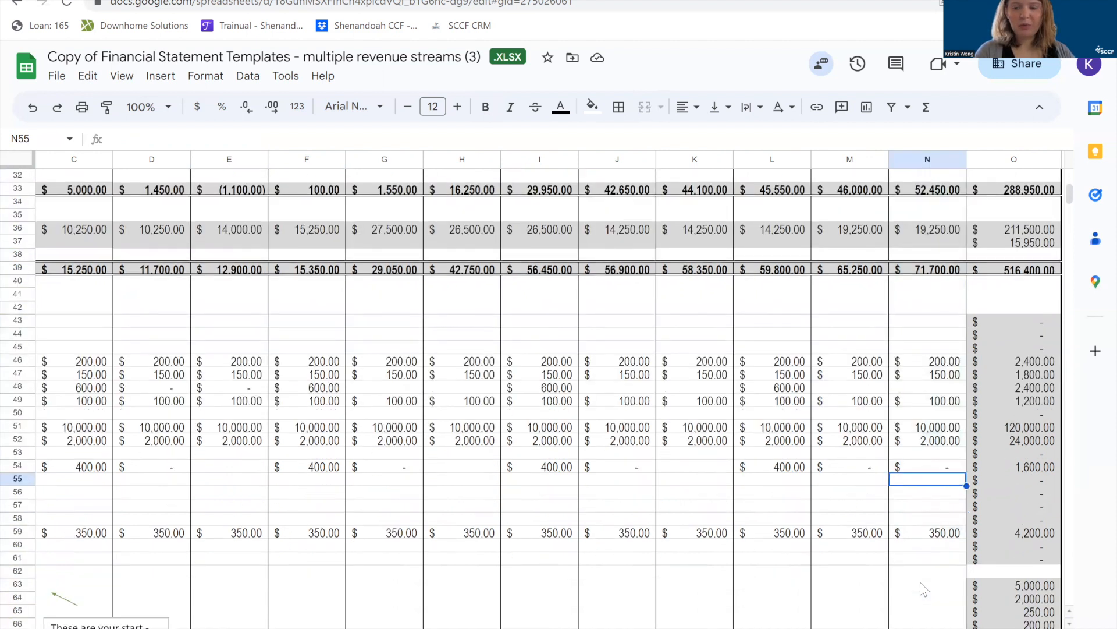
{"action": "scroll", "coordinate": [920, 582], "scroll_direction": "down", "scroll_amount": 3}
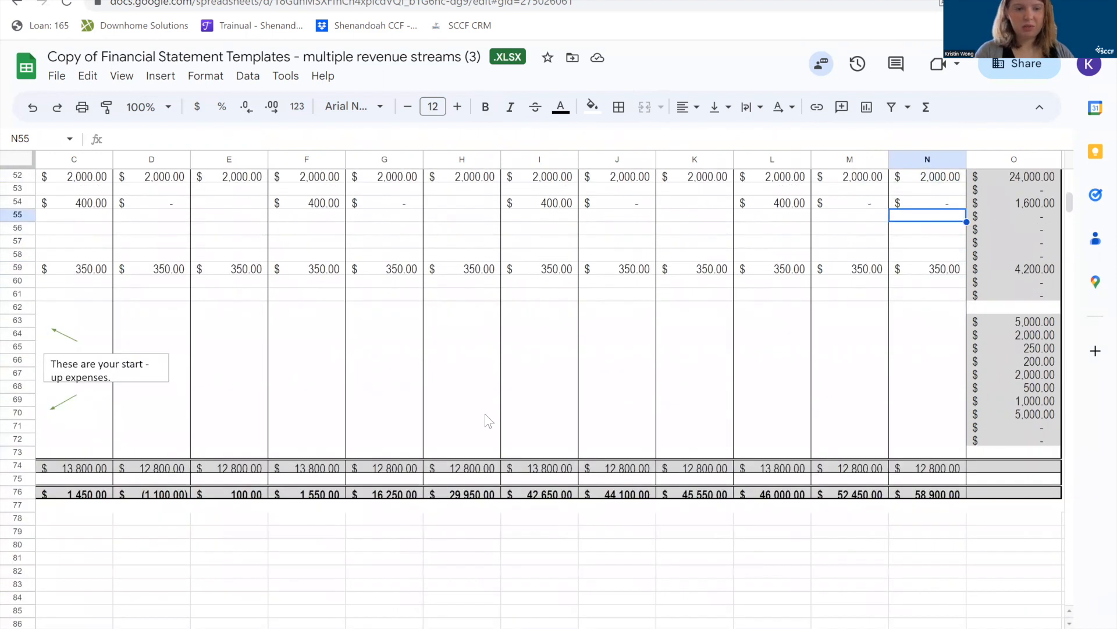
{"action": "left_click", "coordinate": [18, 493]}
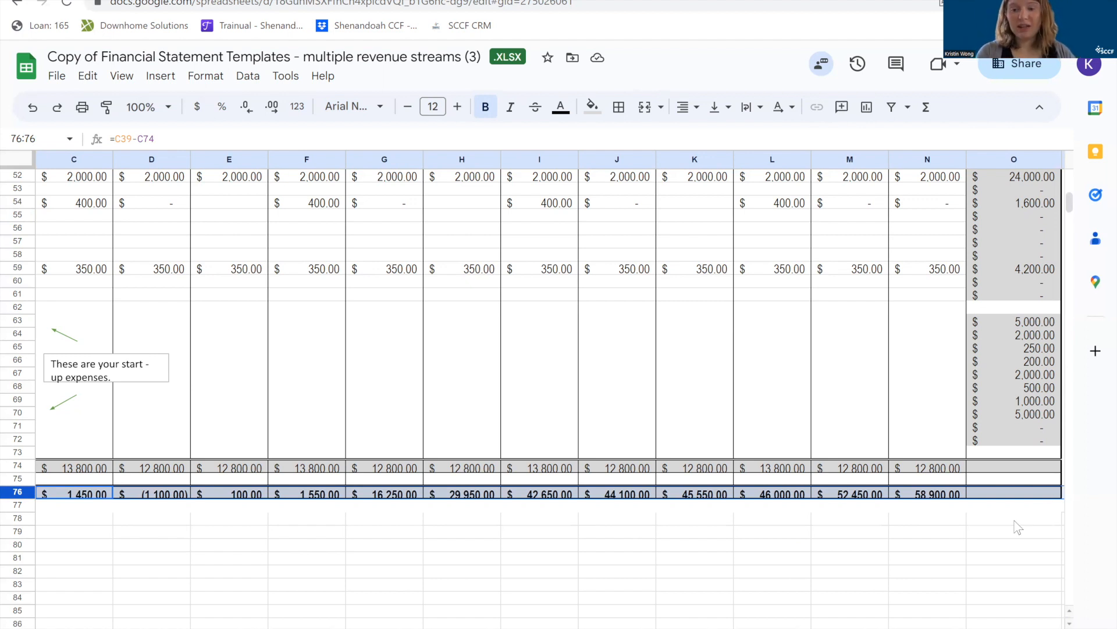
{"action": "left_click", "coordinate": [909, 531]}
Review the headshot and family portrait revenue assumptions in rows 23 to 29 alongside the monthly cash receipts.
{"action": "scroll", "coordinate": [911, 533], "scroll_direction": "up", "scroll_amount": 7}
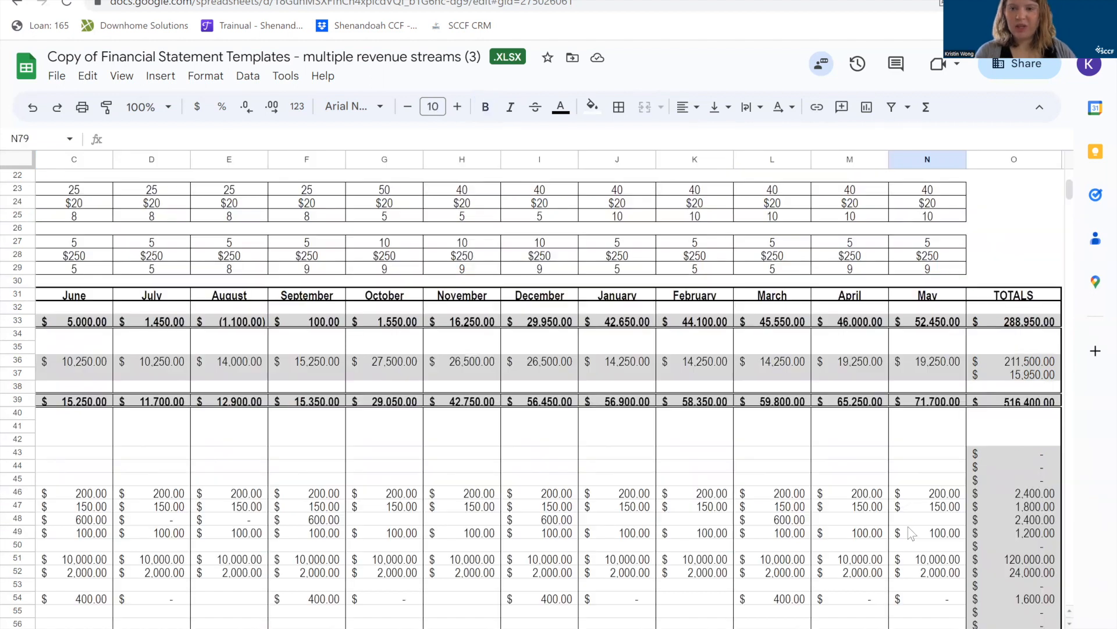
{"action": "scroll", "coordinate": [911, 533], "scroll_direction": "up", "scroll_amount": 5}
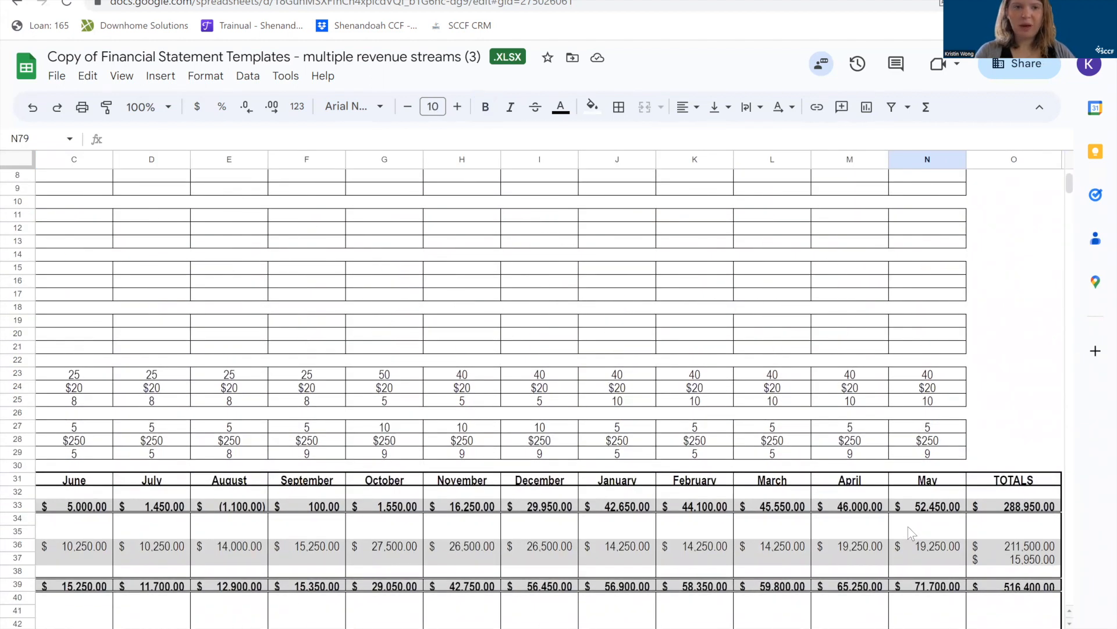
{"action": "scroll", "coordinate": [909, 532], "scroll_direction": "down", "scroll_amount": 3}
{"action": "scroll", "coordinate": [910, 532], "scroll_direction": "left", "scroll_amount": 1}
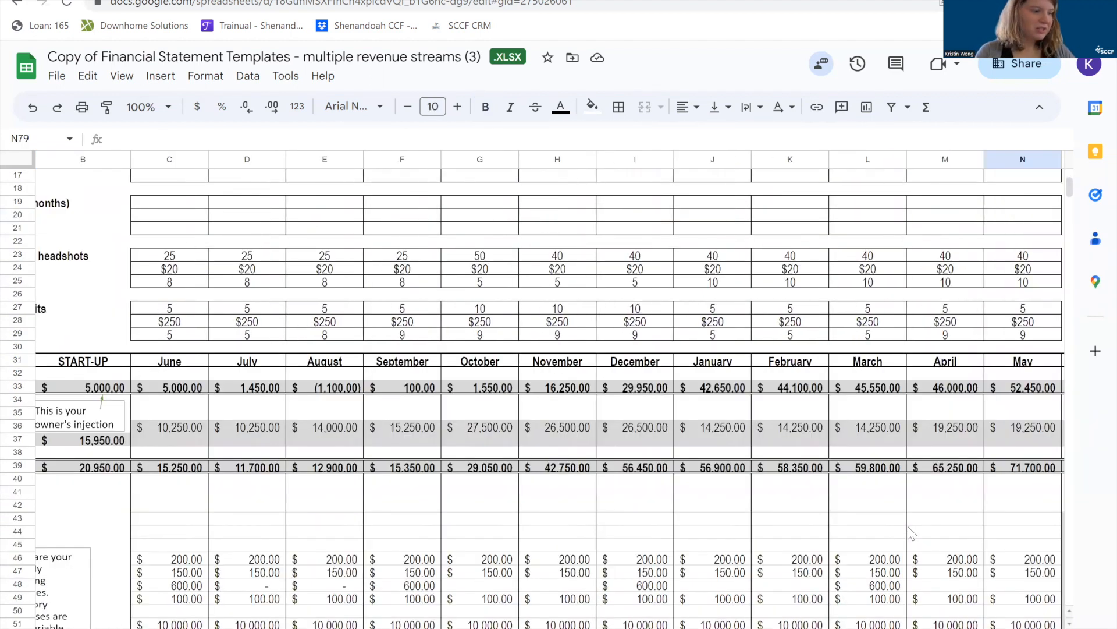
{"action": "scroll", "coordinate": [908, 526], "scroll_direction": "down", "scroll_amount": 2}
{"action": "scroll", "coordinate": [910, 531], "scroll_direction": "left", "scroll_amount": 2}
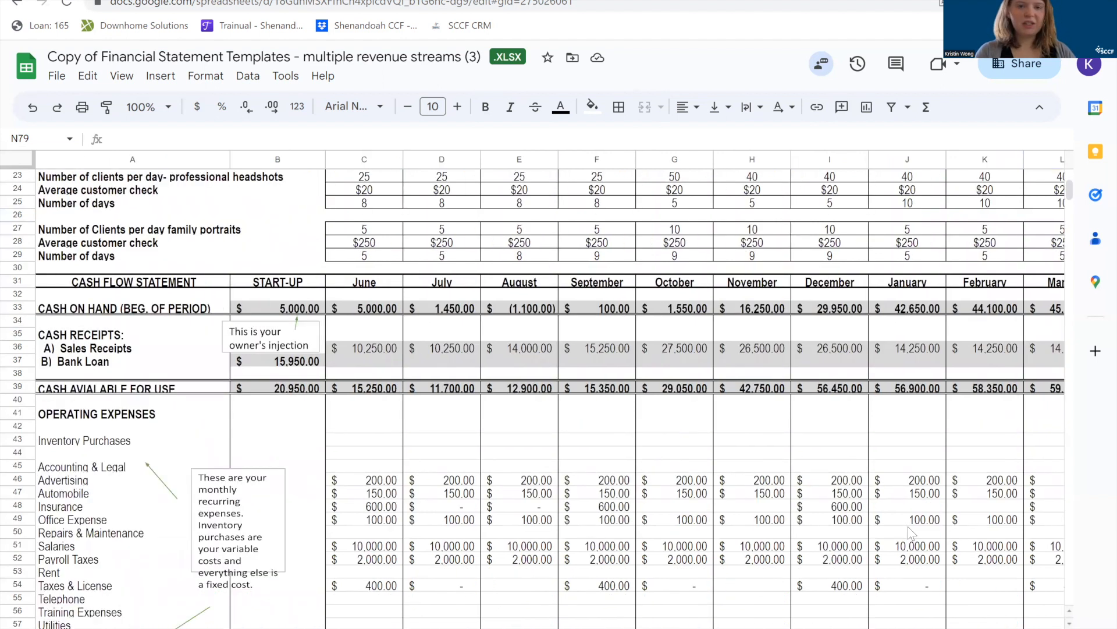
{"action": "scroll", "coordinate": [909, 531], "scroll_direction": "up", "scroll_amount": 2}
{"action": "scroll", "coordinate": [402, 335], "scroll_direction": "down", "scroll_amount": 1}
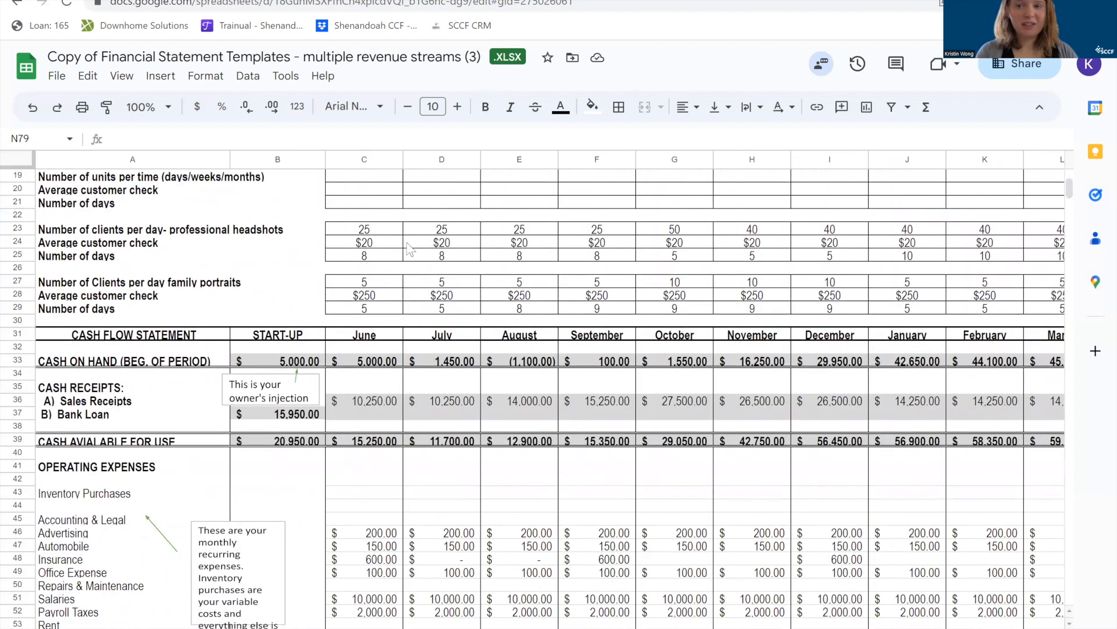